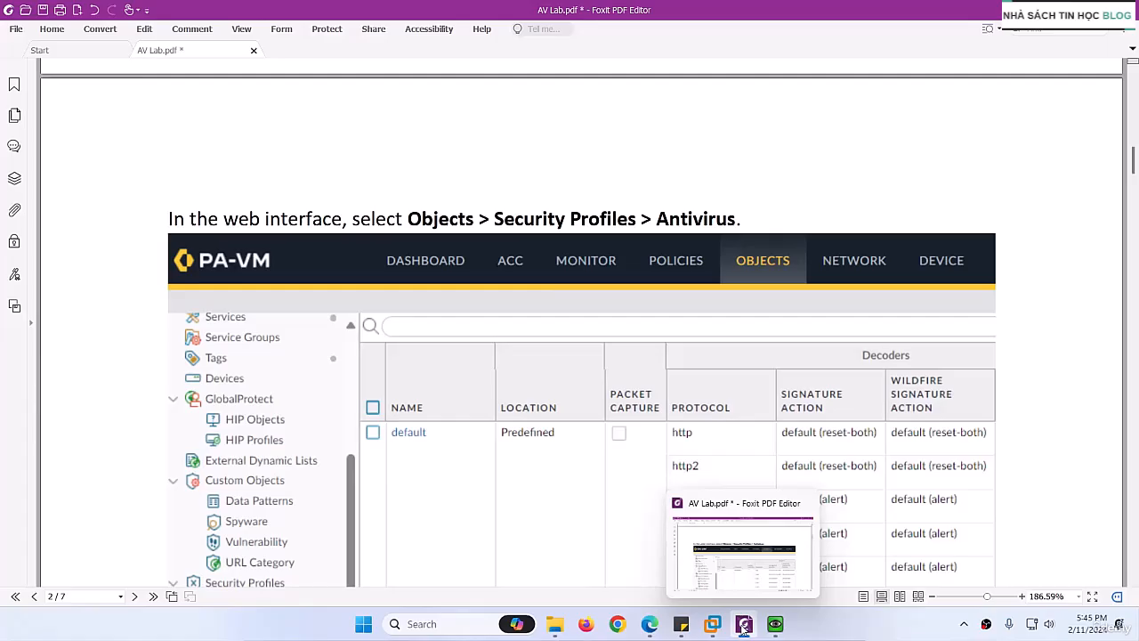
Step: Switch to Microsoft Edge, view the EVE lab topology, and check the antivirus version in HQ-FW's general information
click(744, 626)
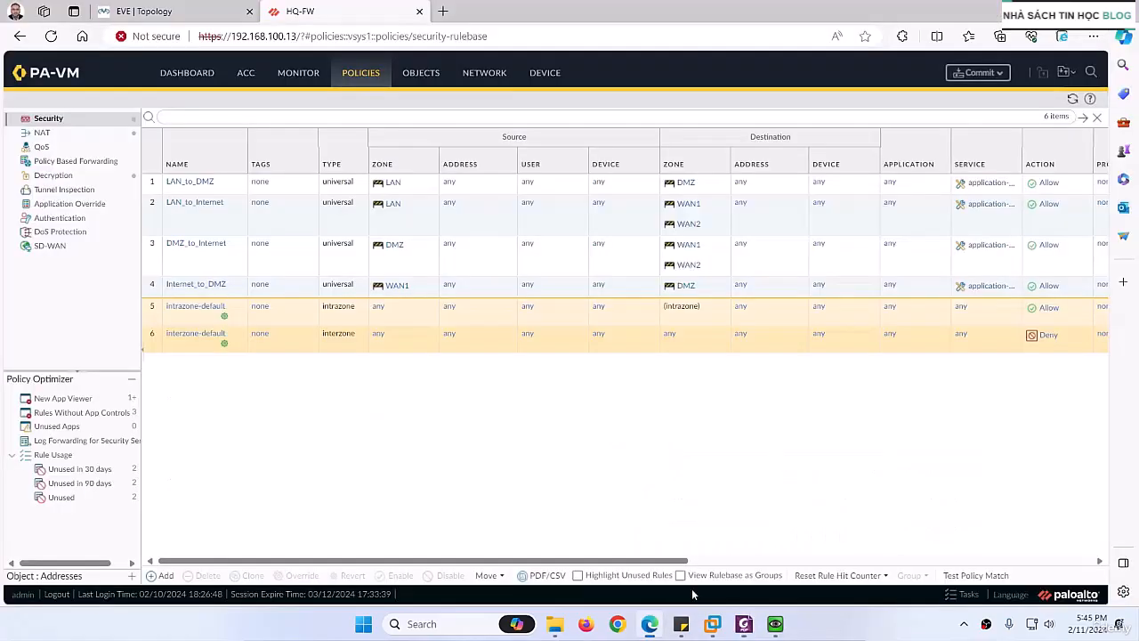
click(160, 11)
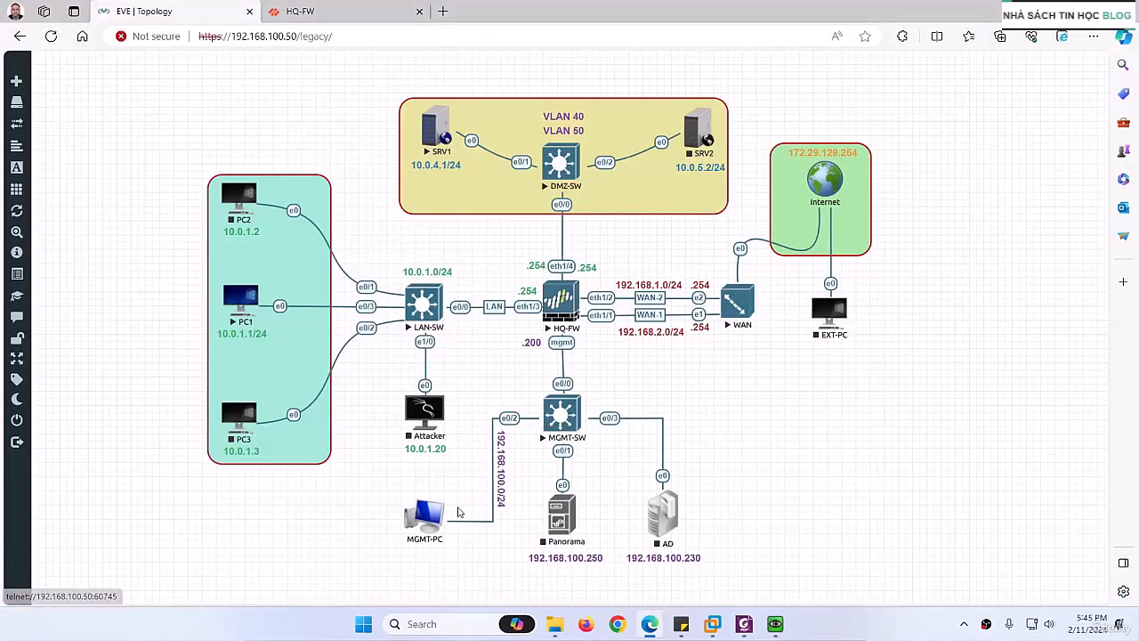
click(301, 11)
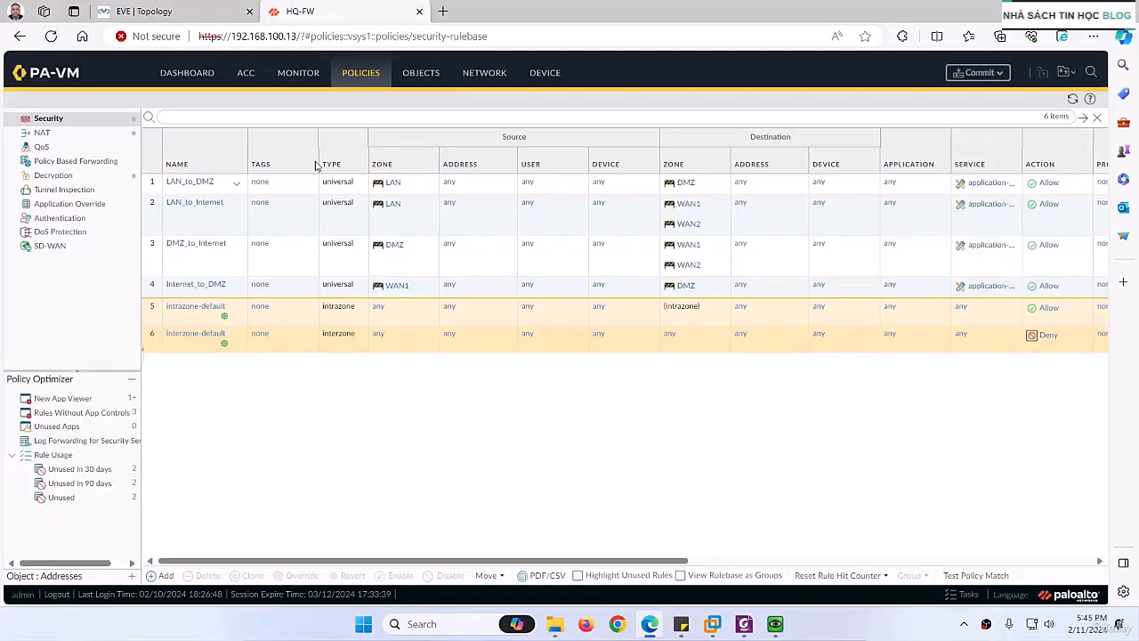
click(173, 73)
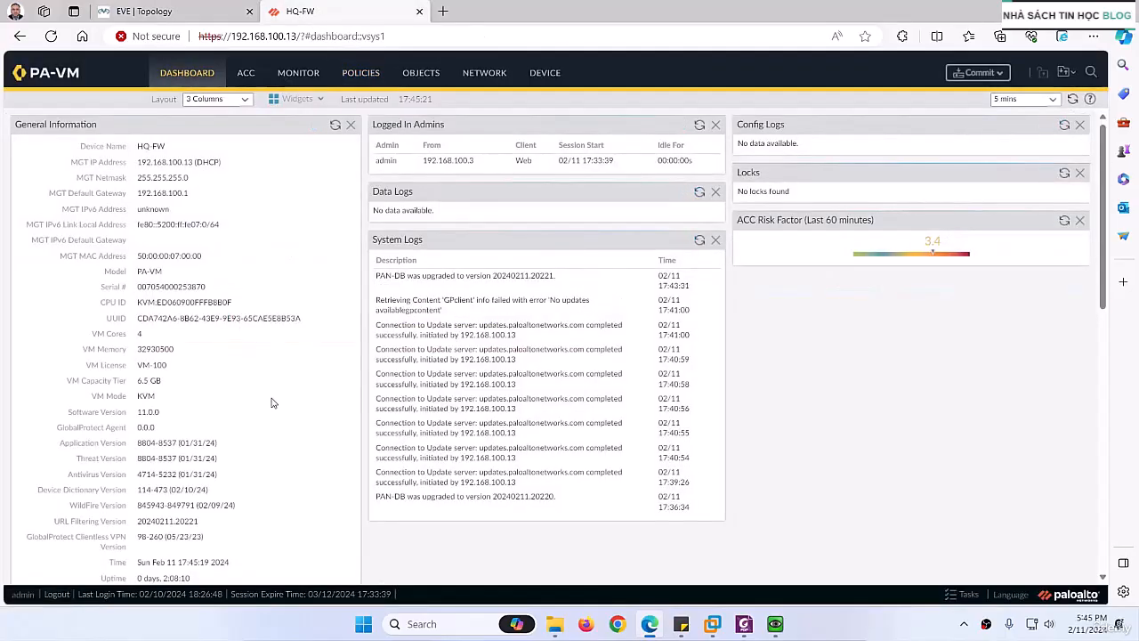
scroll(267, 405, down, 2)
scroll(259, 416, down, 2)
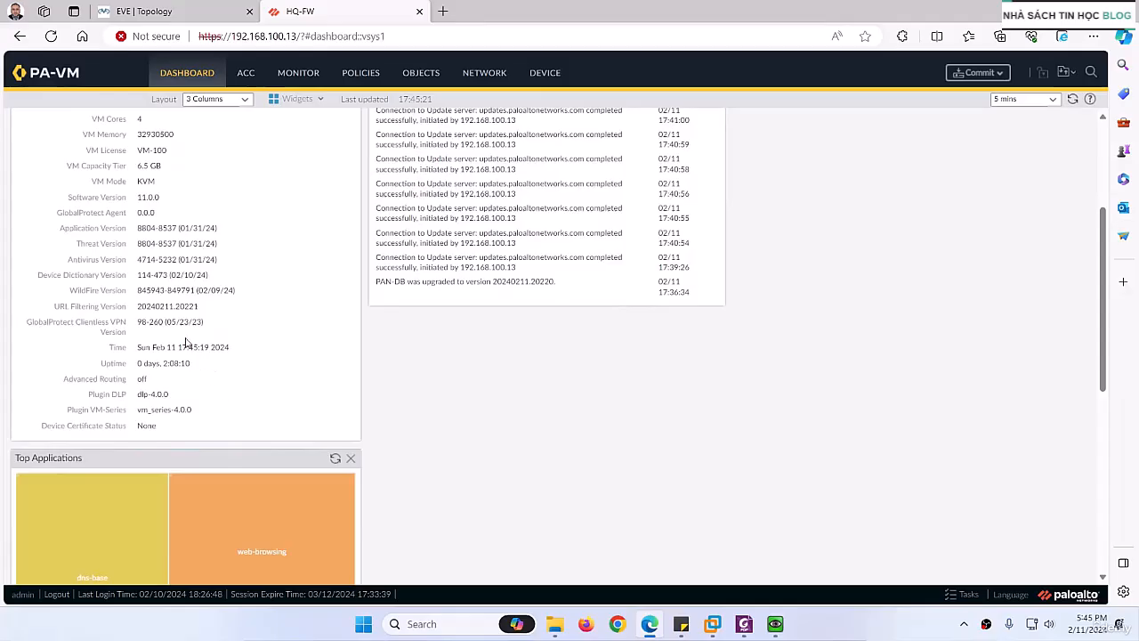
drag(72, 261, 213, 286)
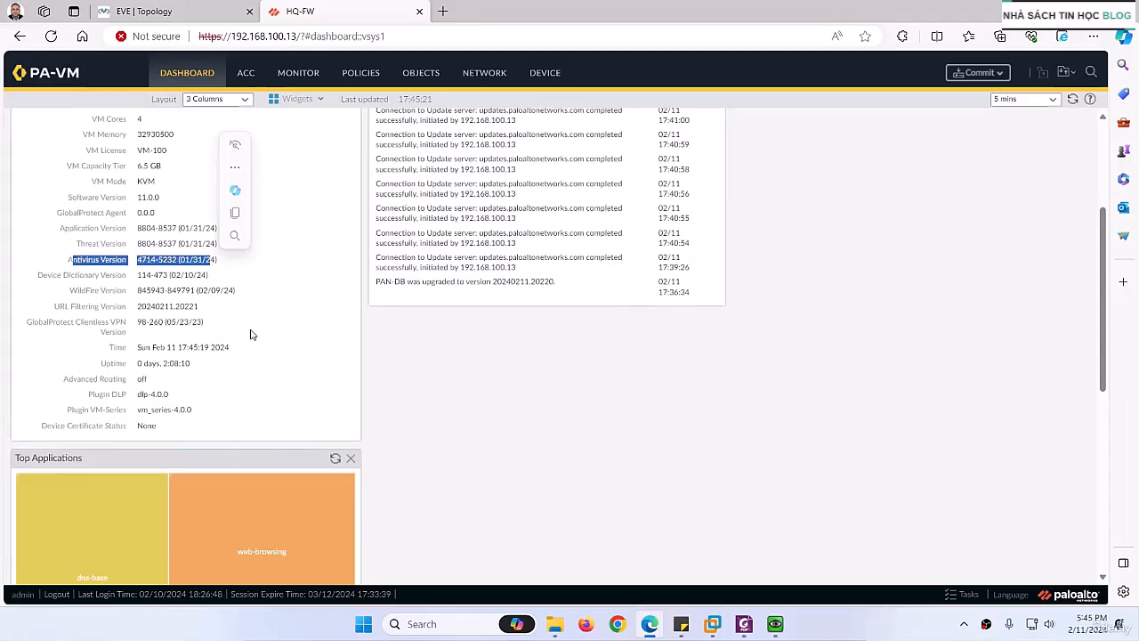
Step: Check for new dynamic updates and schedule antivirus updates daily at 00:00 with the download-and-install action
click(545, 74)
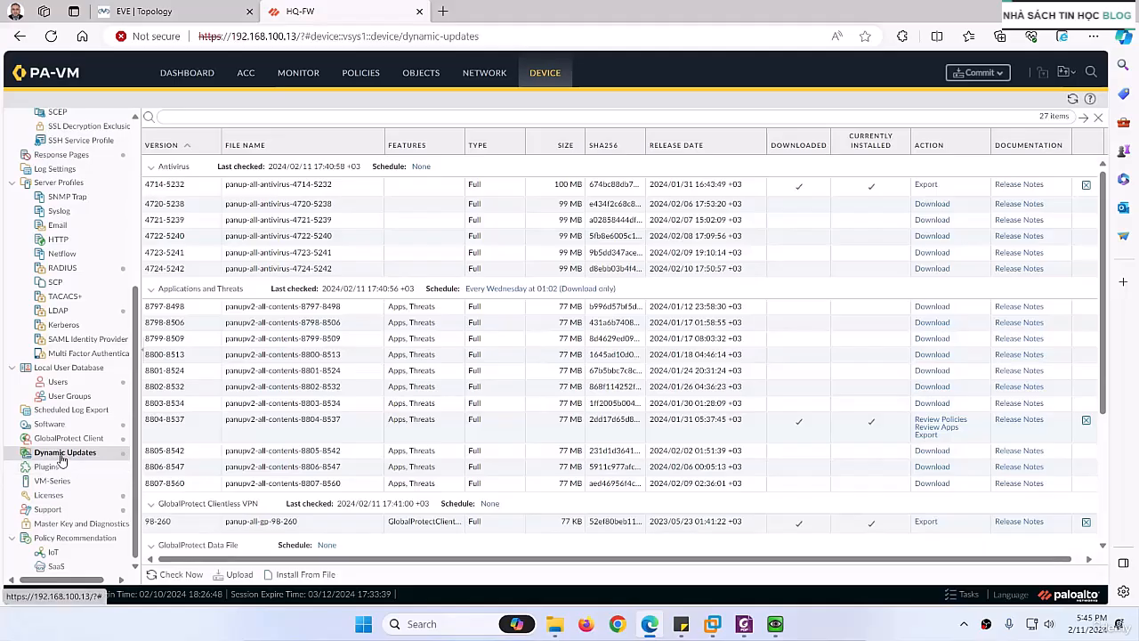
click(180, 575)
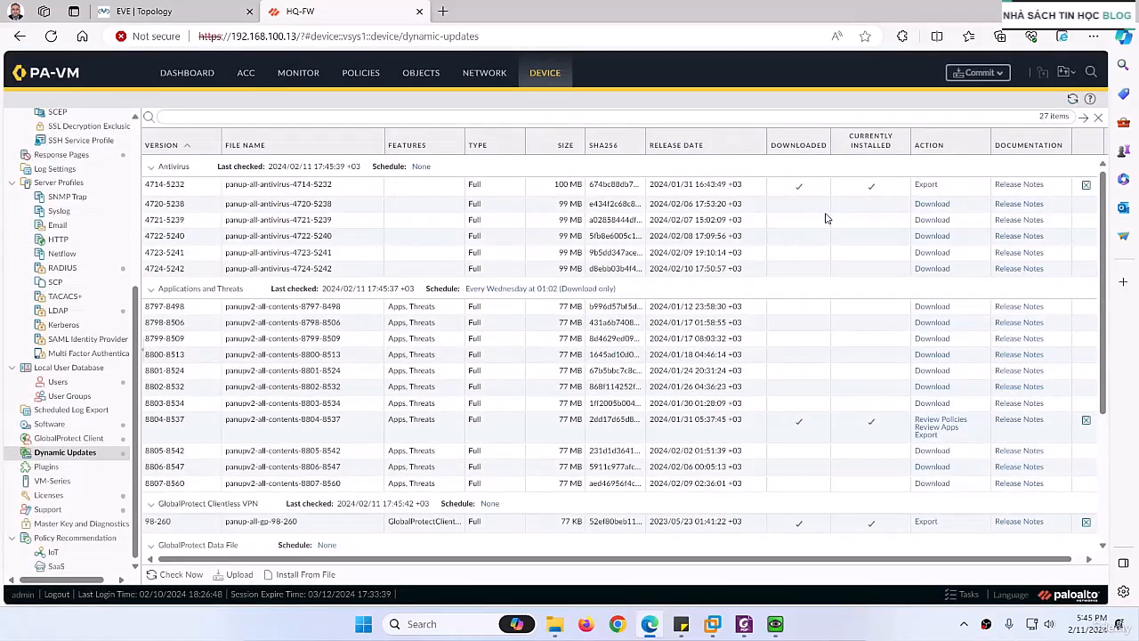
click(422, 167)
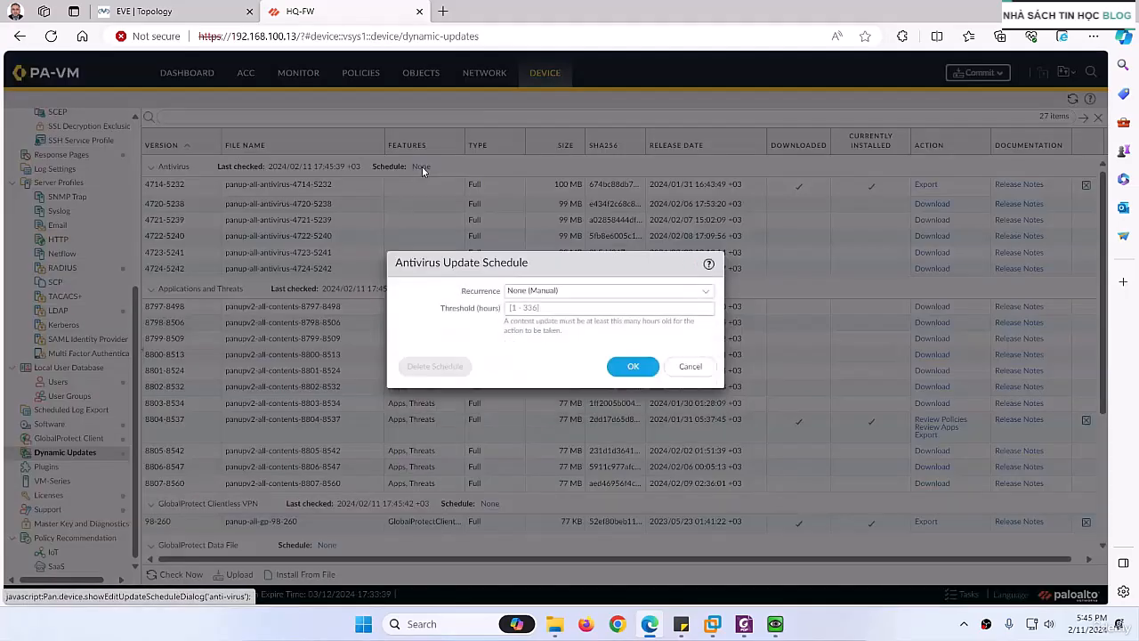
click(709, 299)
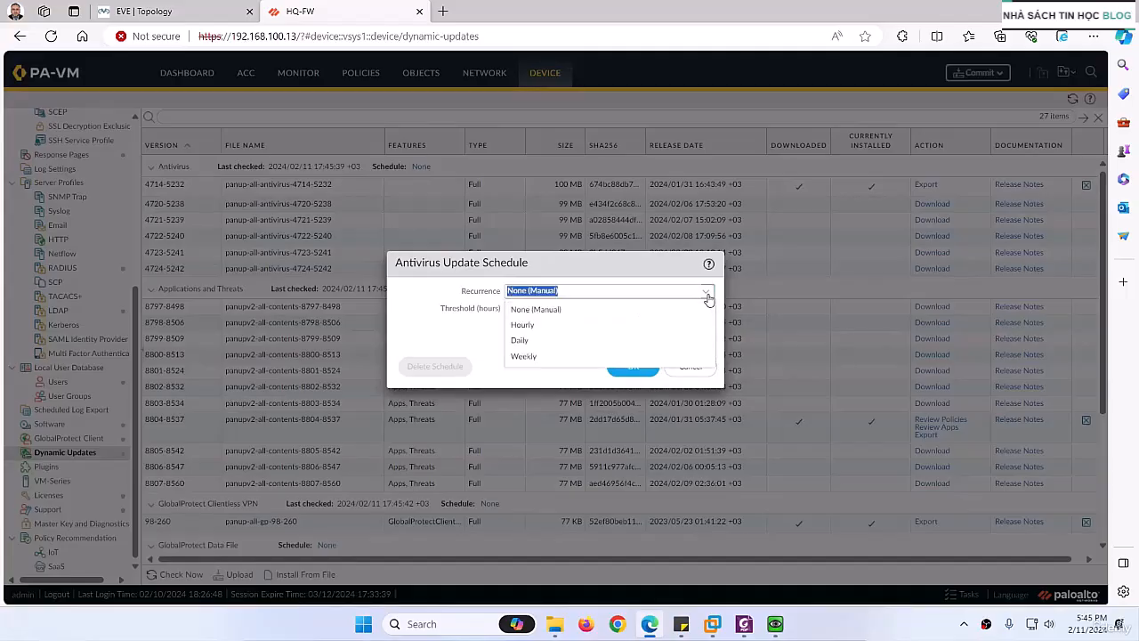
click(528, 339)
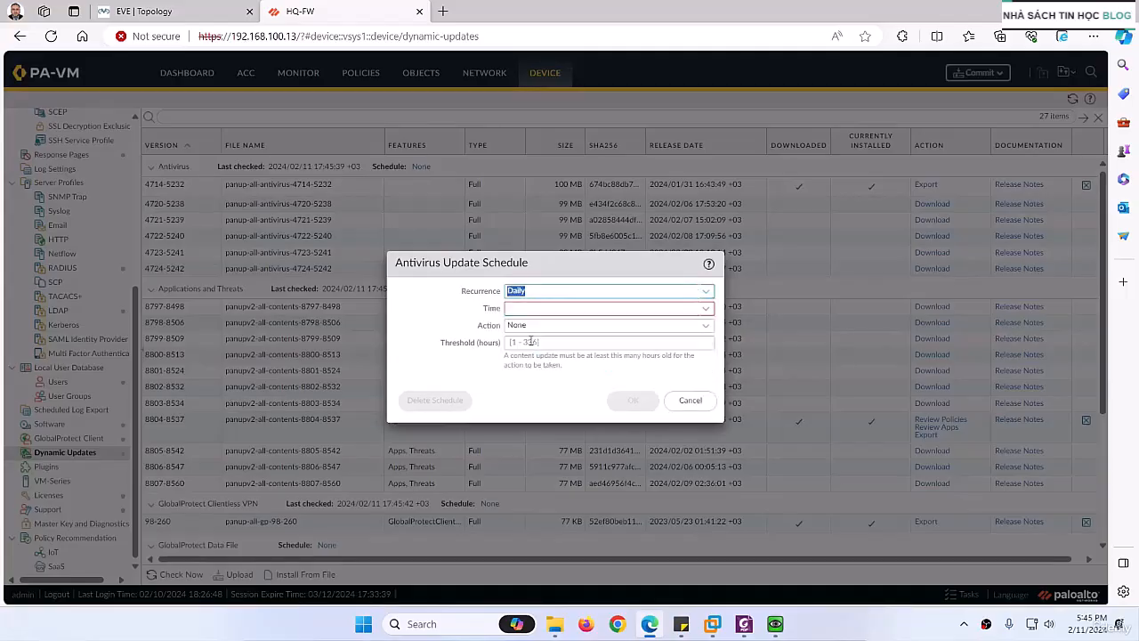
click(707, 309)
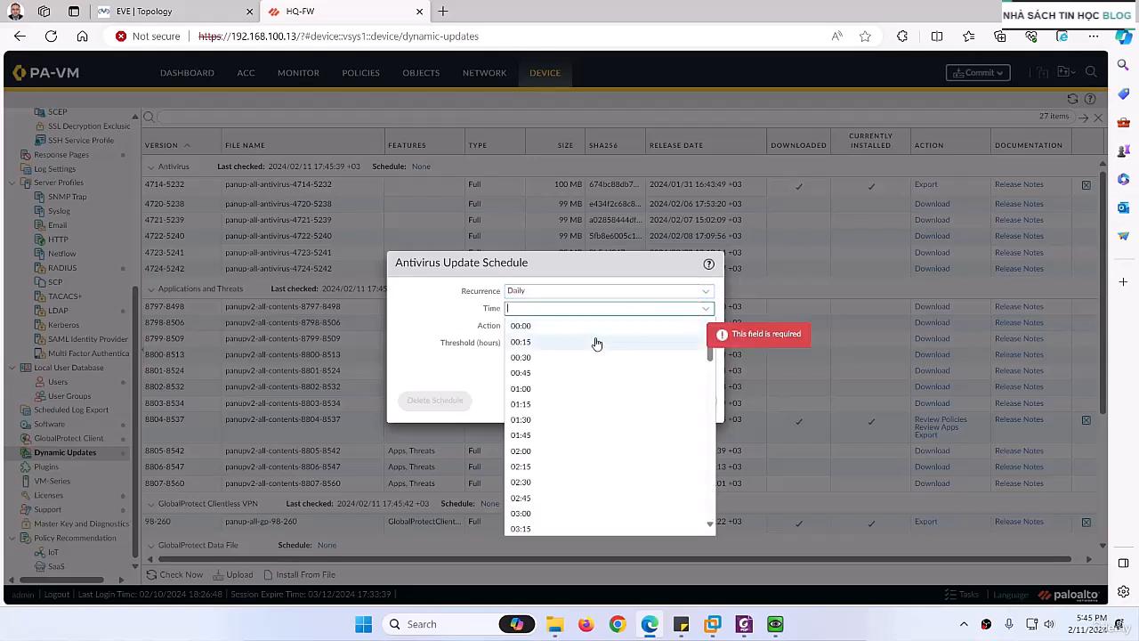
click(530, 328)
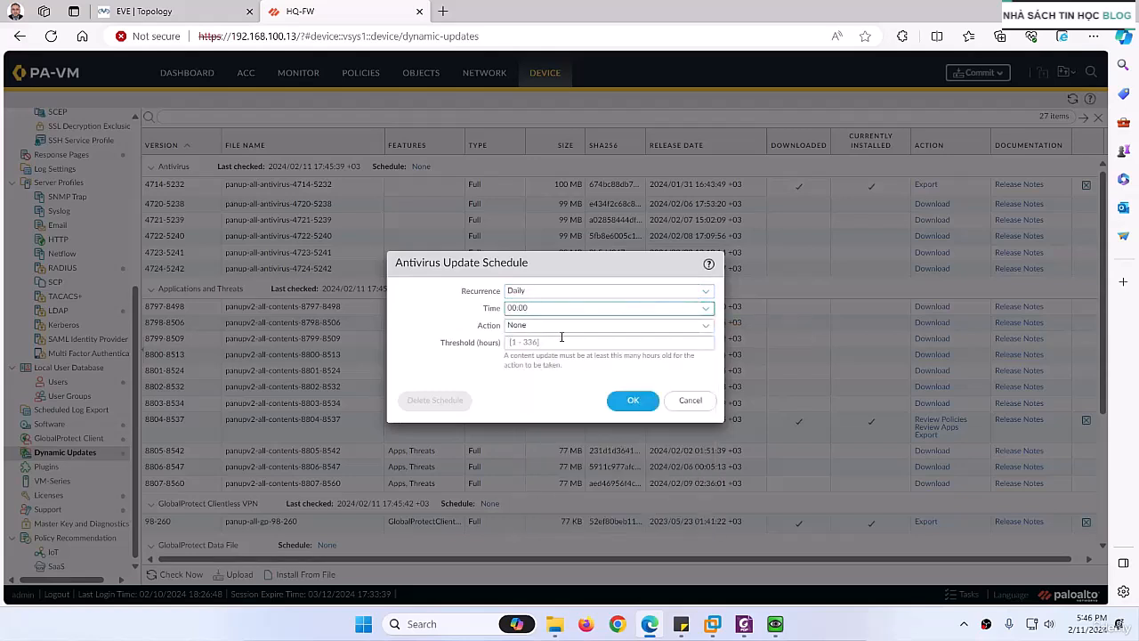
click(702, 329)
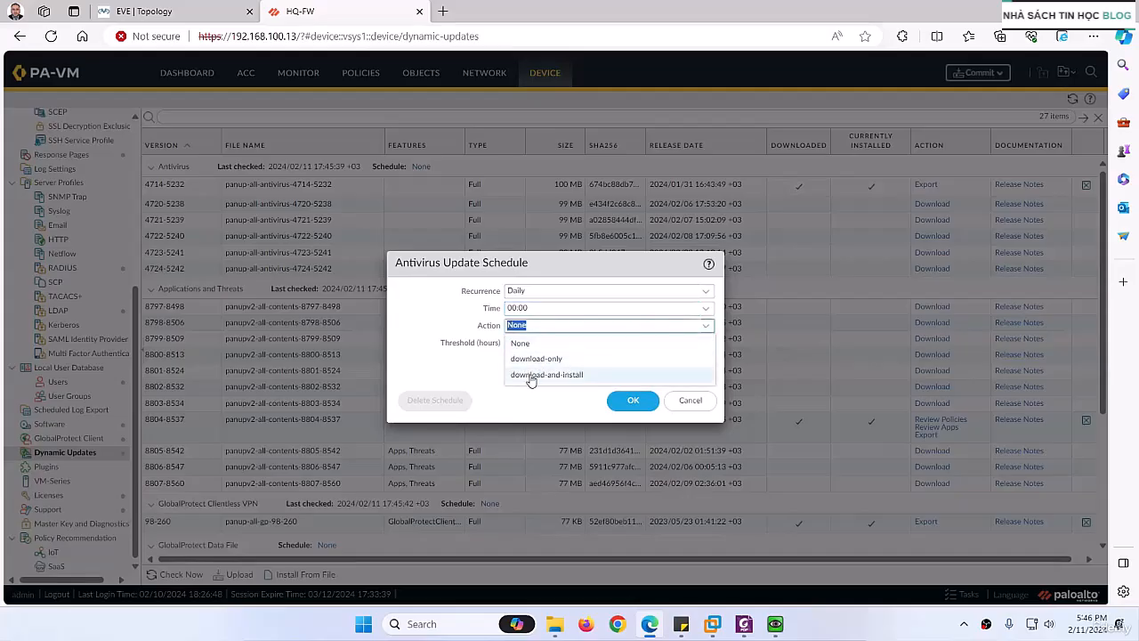
click(531, 378)
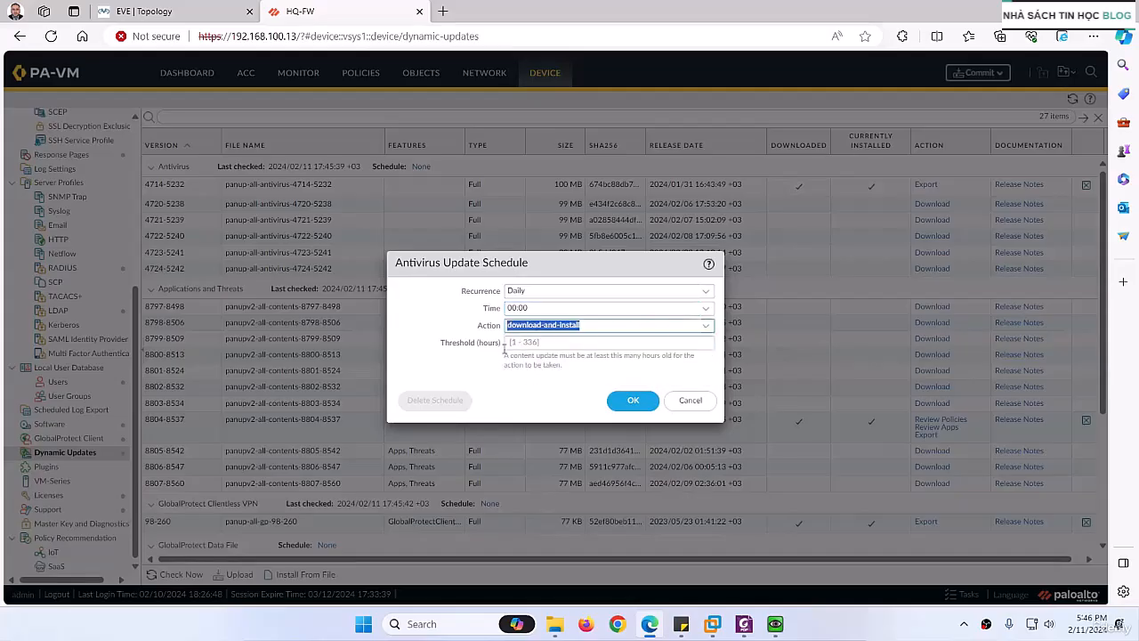
click(627, 400)
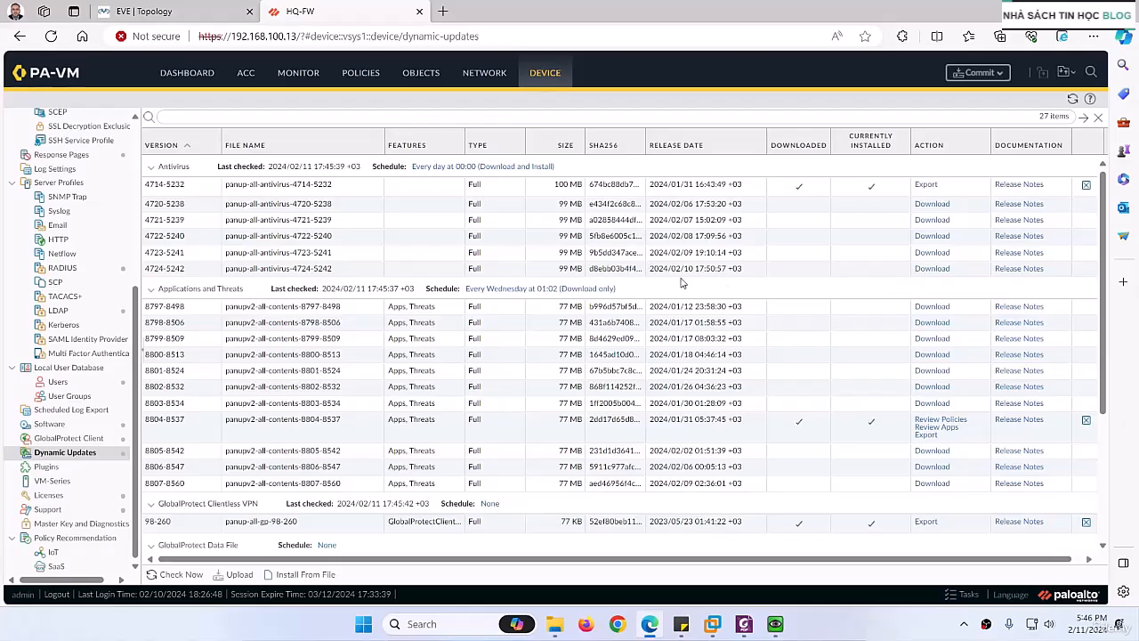
Step: Download and install antivirus update version 4724-5242 on the firewall
click(927, 268)
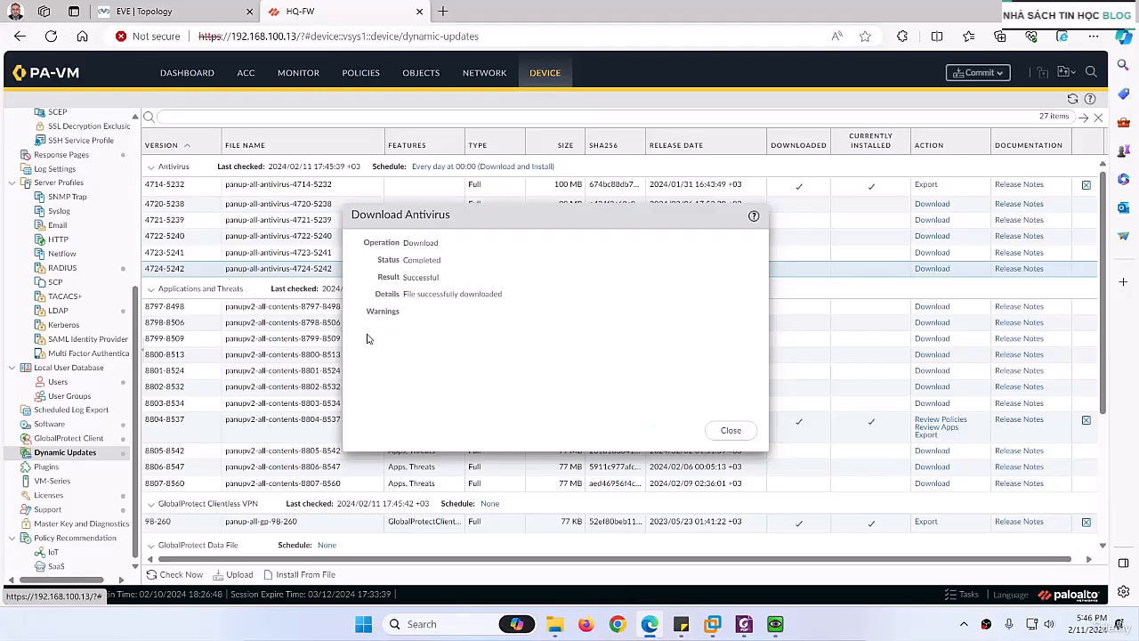
click(730, 430)
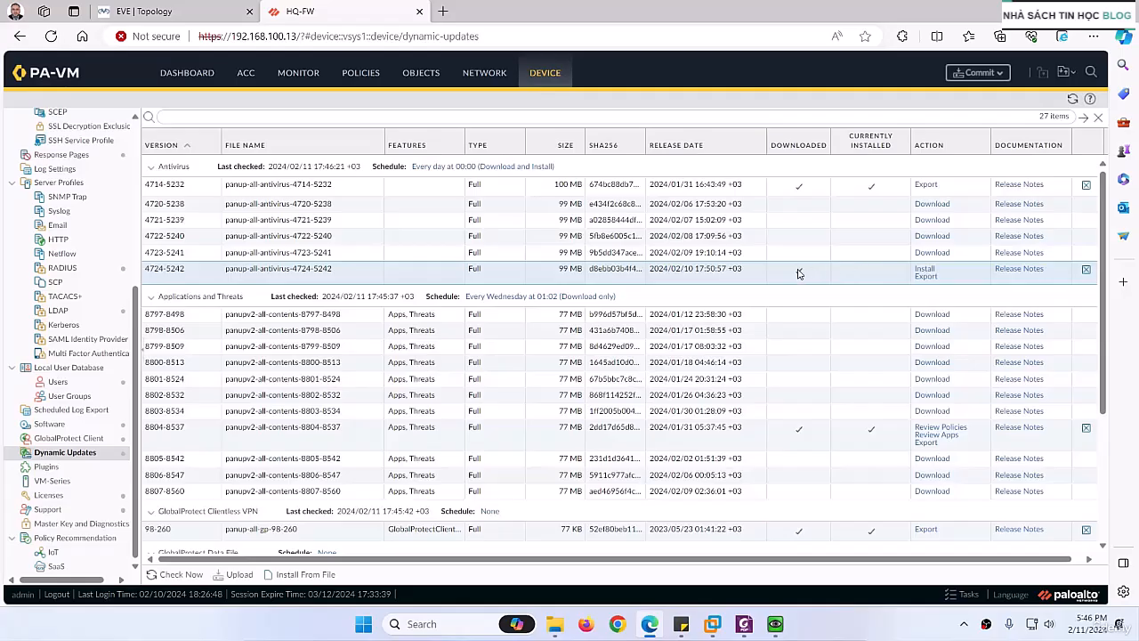
click(924, 269)
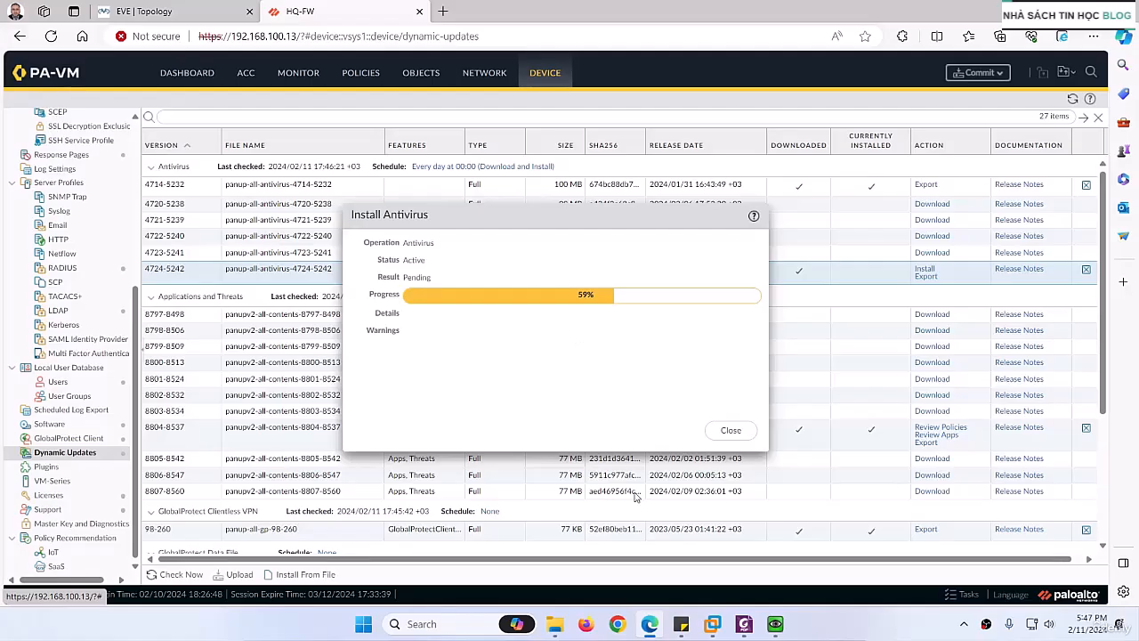
Step: Switch to AV Lab.pdf in Foxit PDF Editor and copy the profile name AV-Profile from the cloning instructions
click(745, 625)
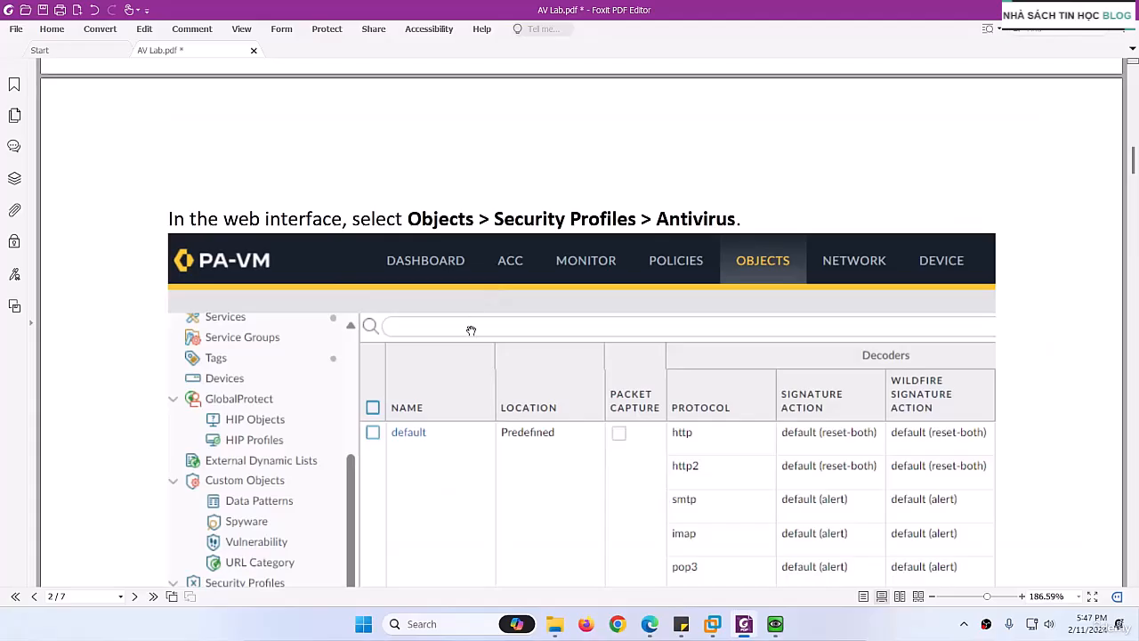
scroll(467, 333, down, 5)
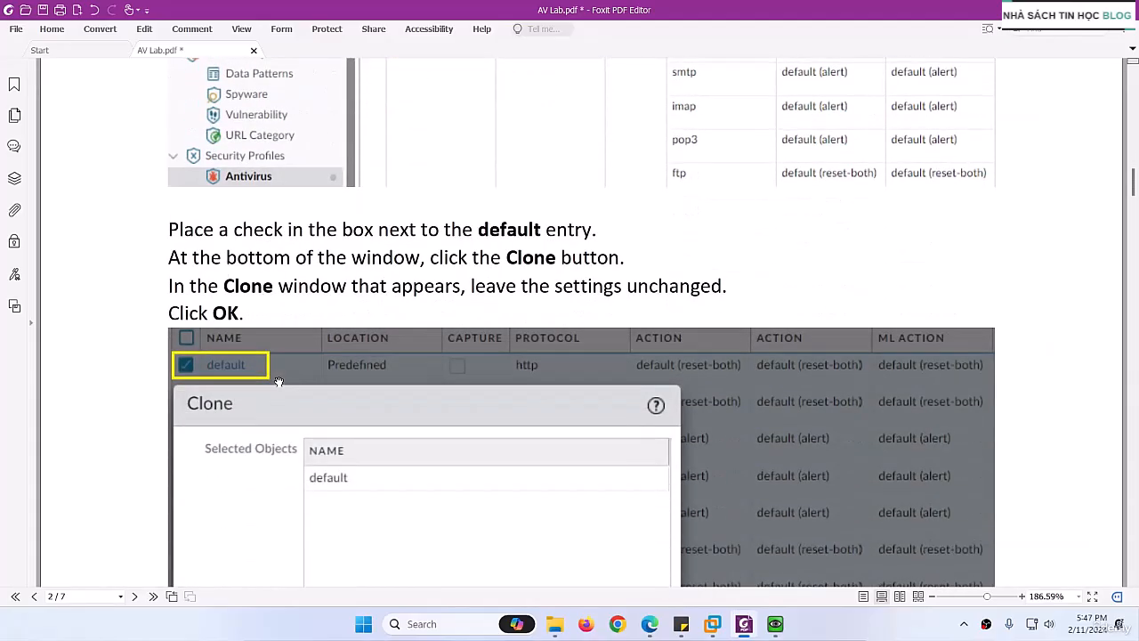
scroll(279, 381, down, 1)
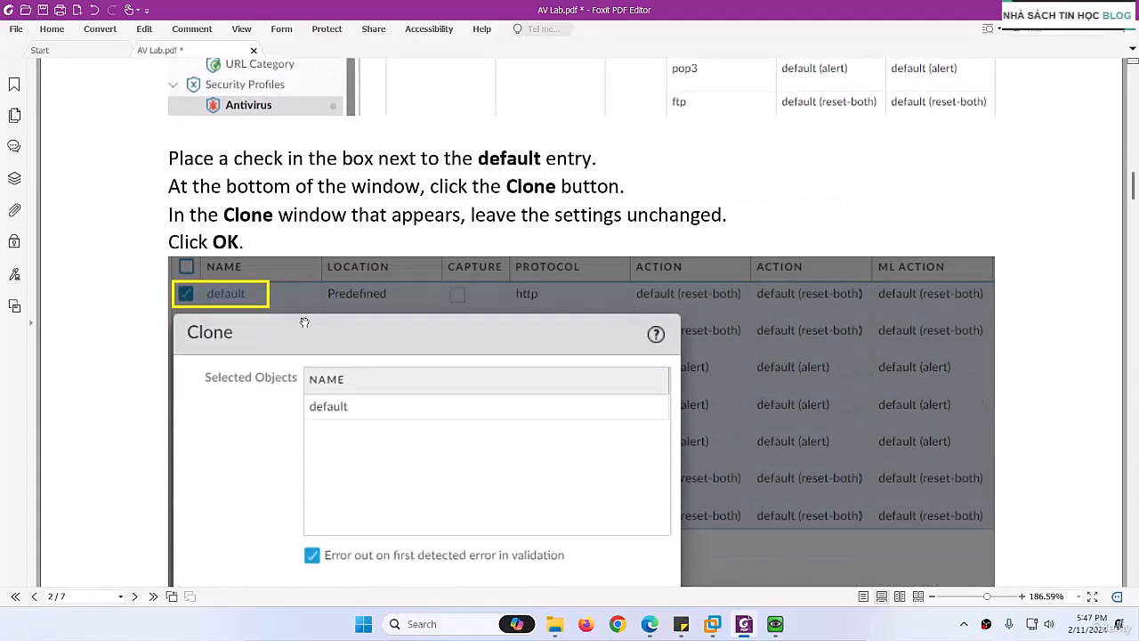
scroll(338, 343, down, 10)
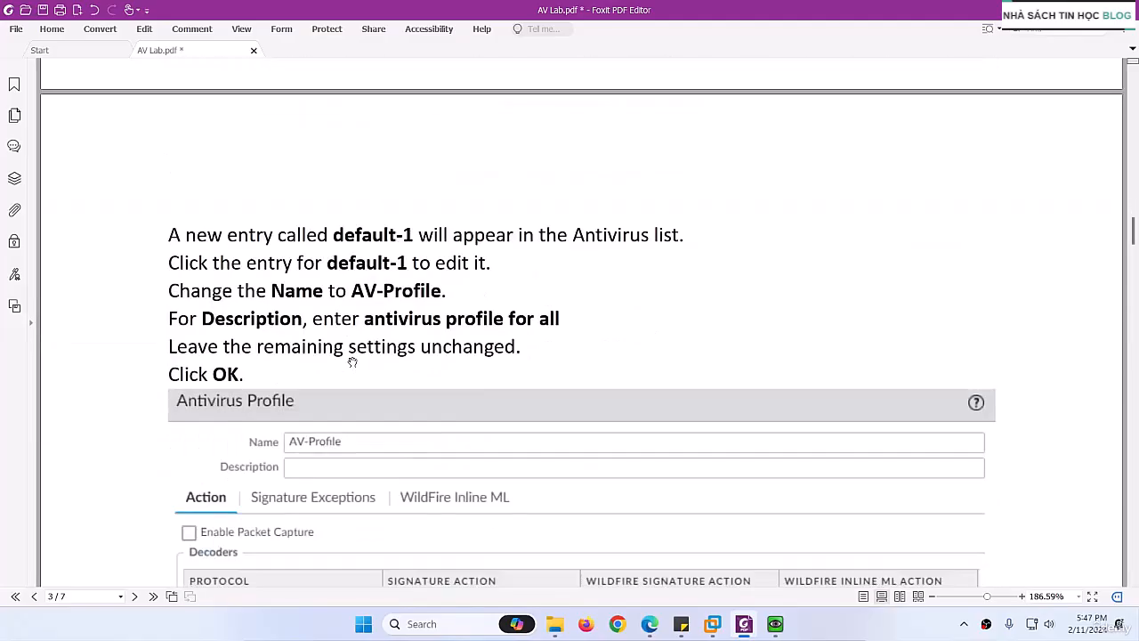
scroll(352, 362, down, 1)
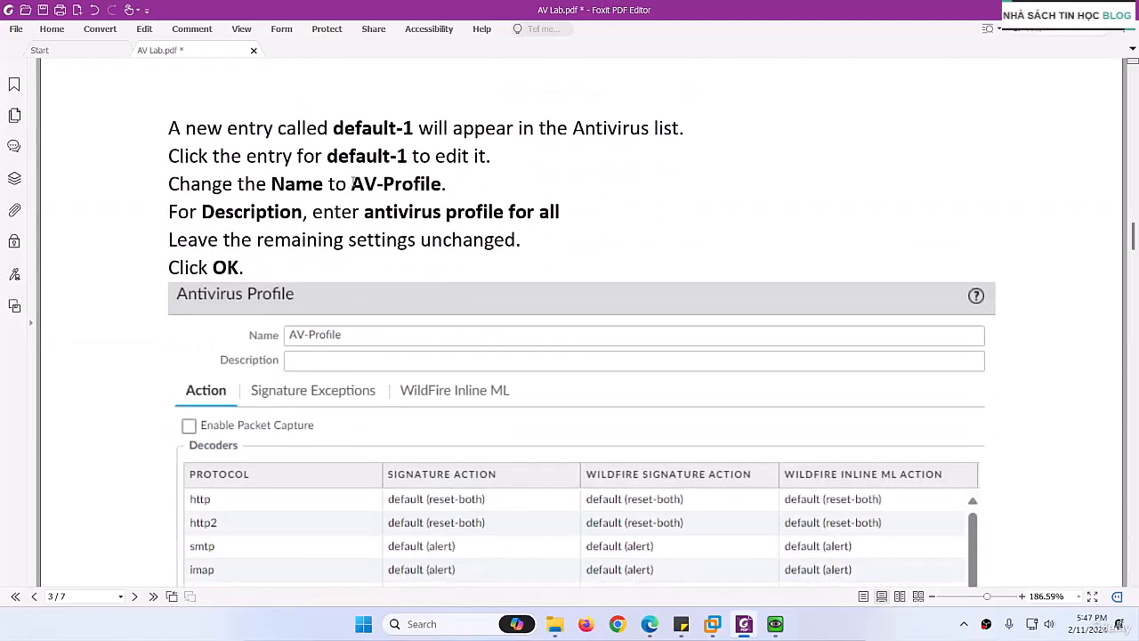
drag(353, 184, 440, 185)
right_click(434, 190)
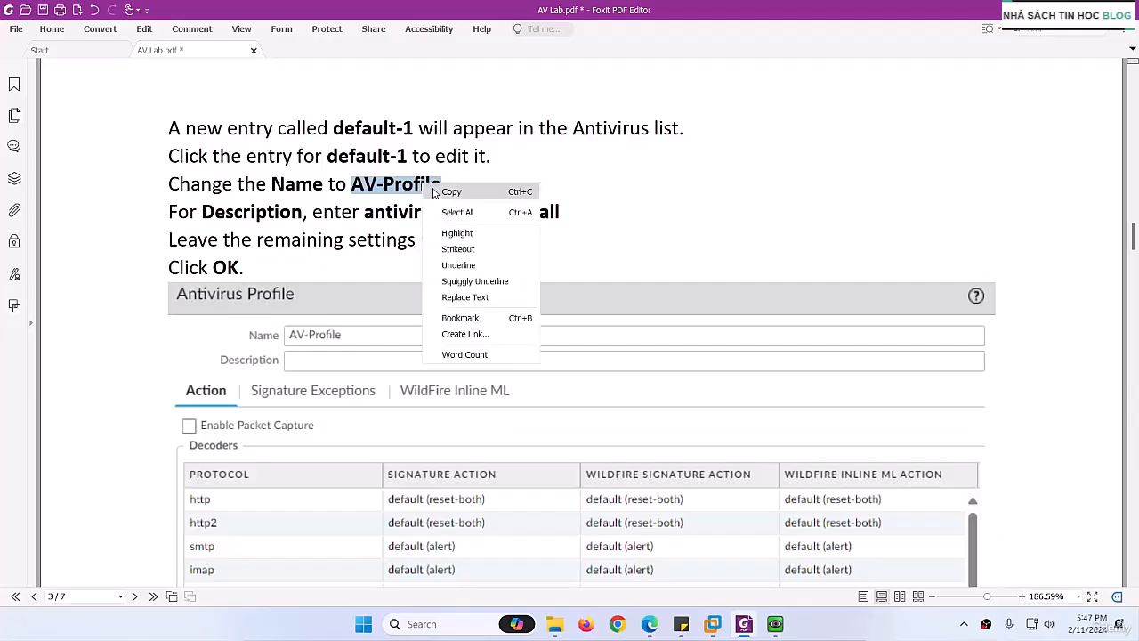
click(434, 191)
Step: Review the lab guide's remaining instructions on the LAN_to_Internet security policy, committing the configuration, and testing with EICAR files
scroll(399, 394, down, 2)
scroll(396, 398, down, 3)
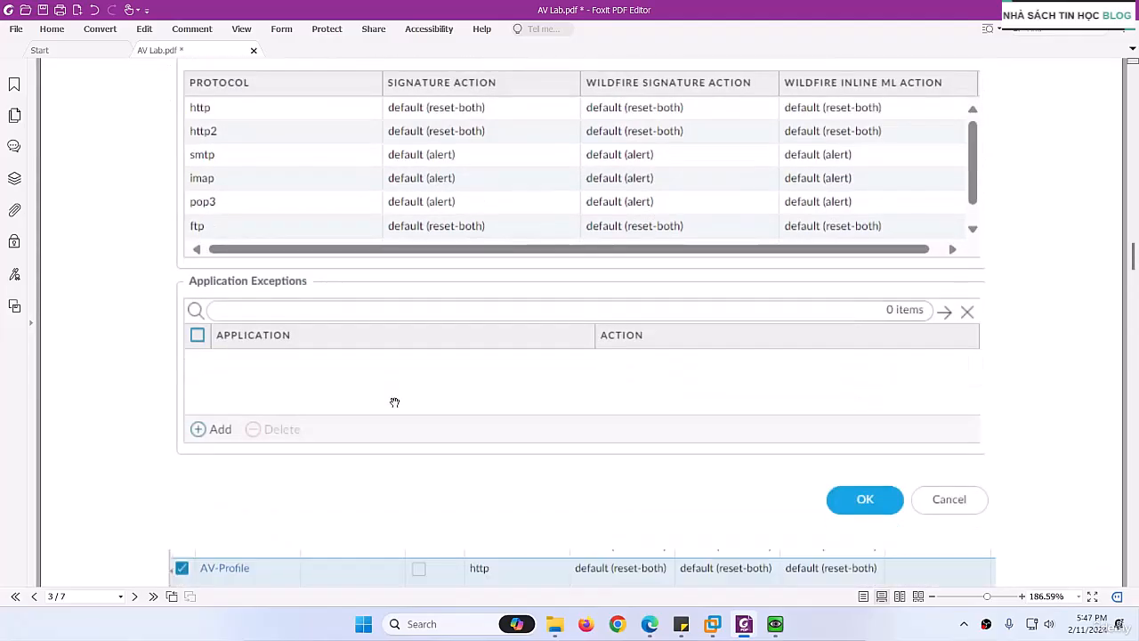
scroll(395, 402, down, 9)
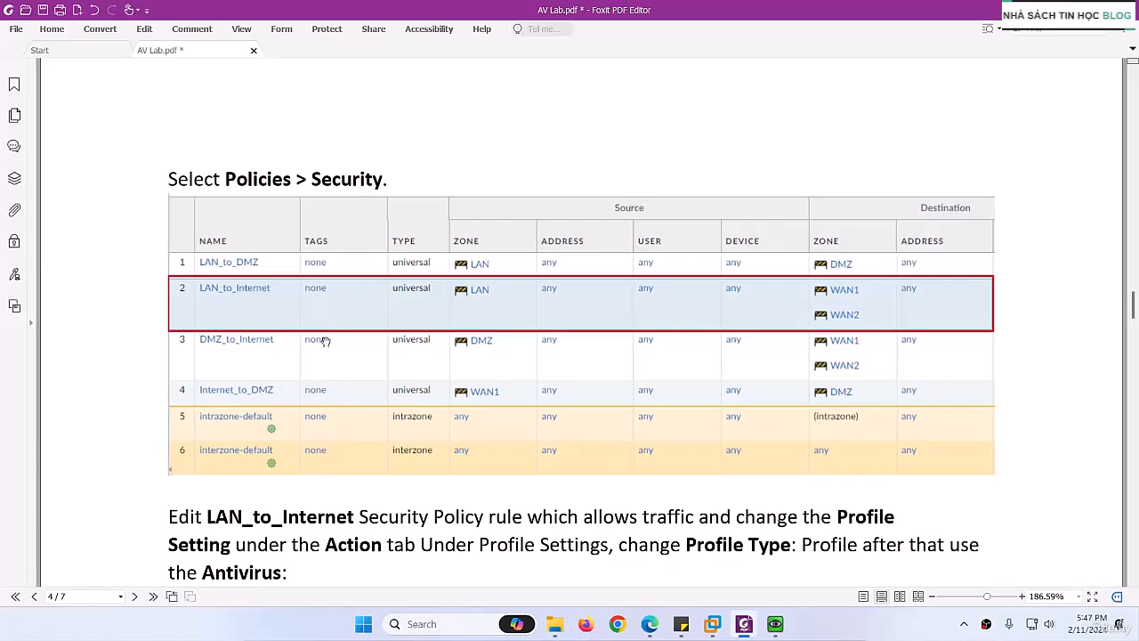
scroll(324, 342, down, 2)
scroll(374, 372, down, 2)
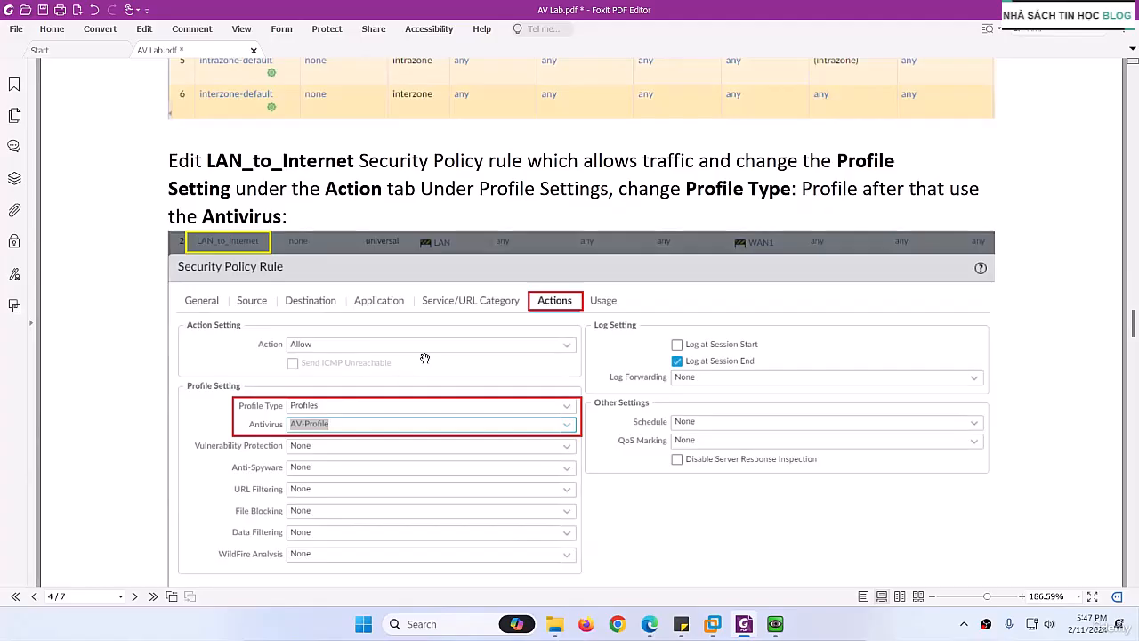
scroll(444, 366, down, 2)
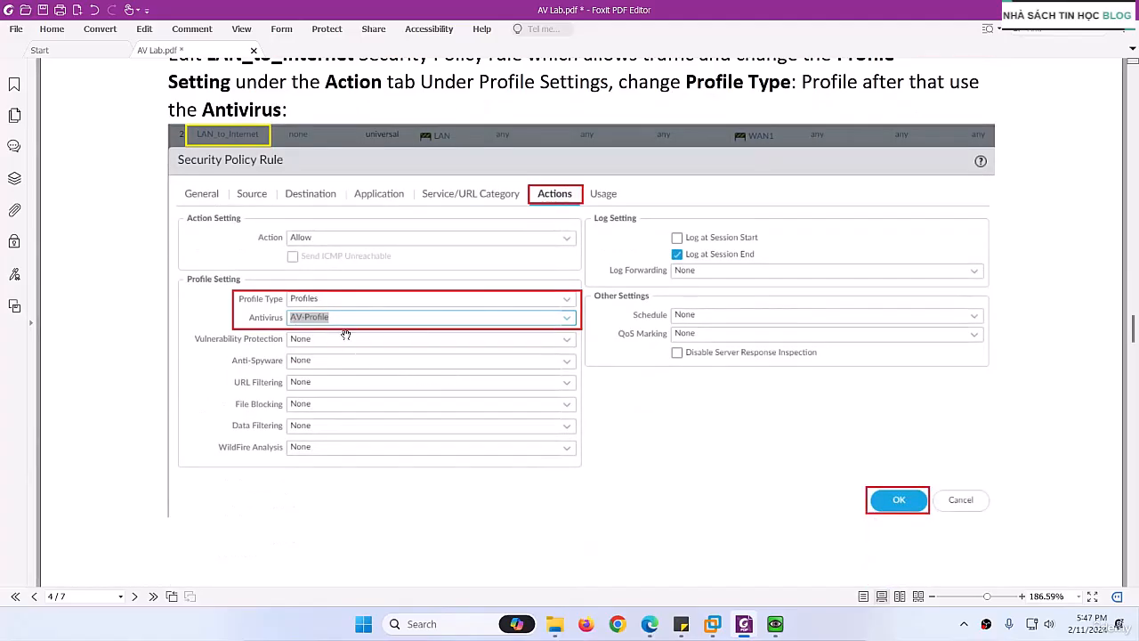
scroll(351, 385, down, 8)
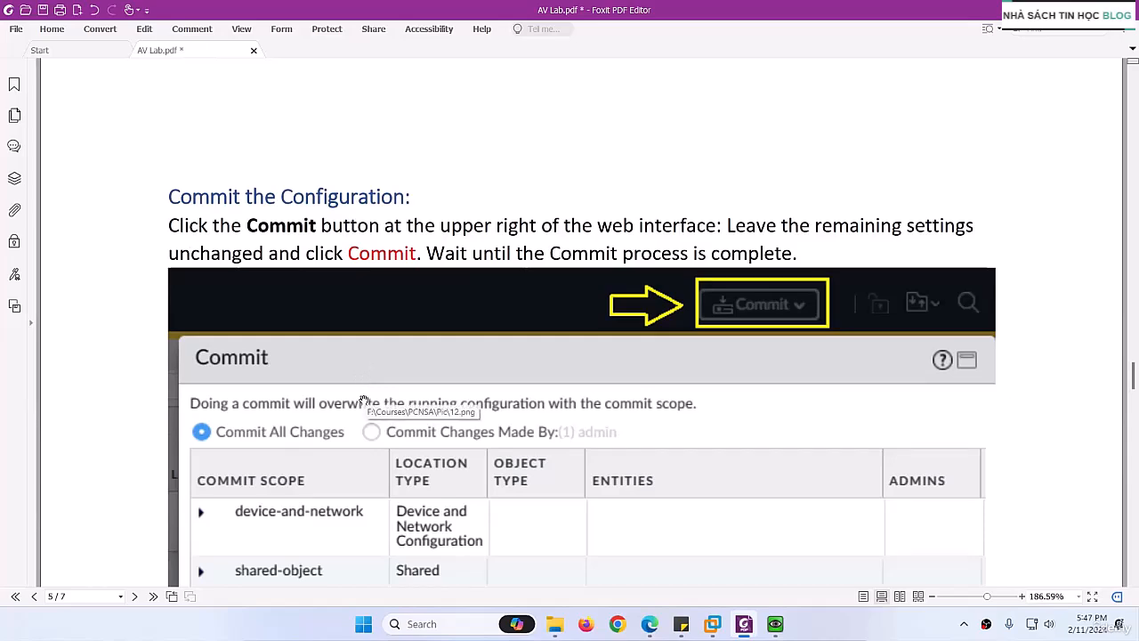
scroll(363, 400, down, 10)
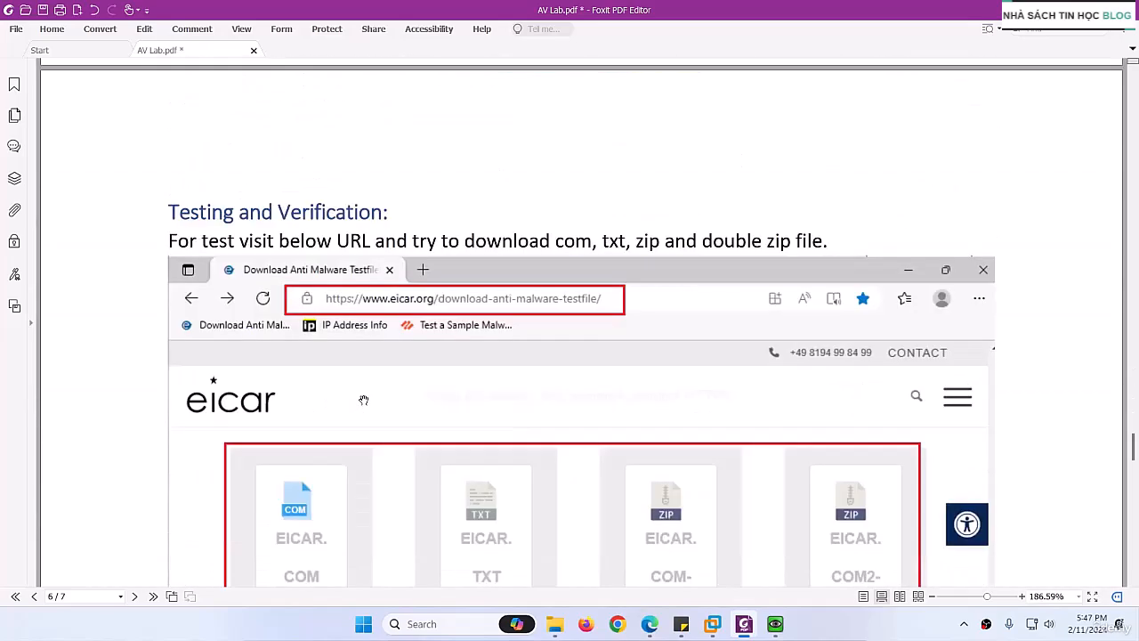
scroll(363, 400, down, 3)
scroll(383, 418, up, 1)
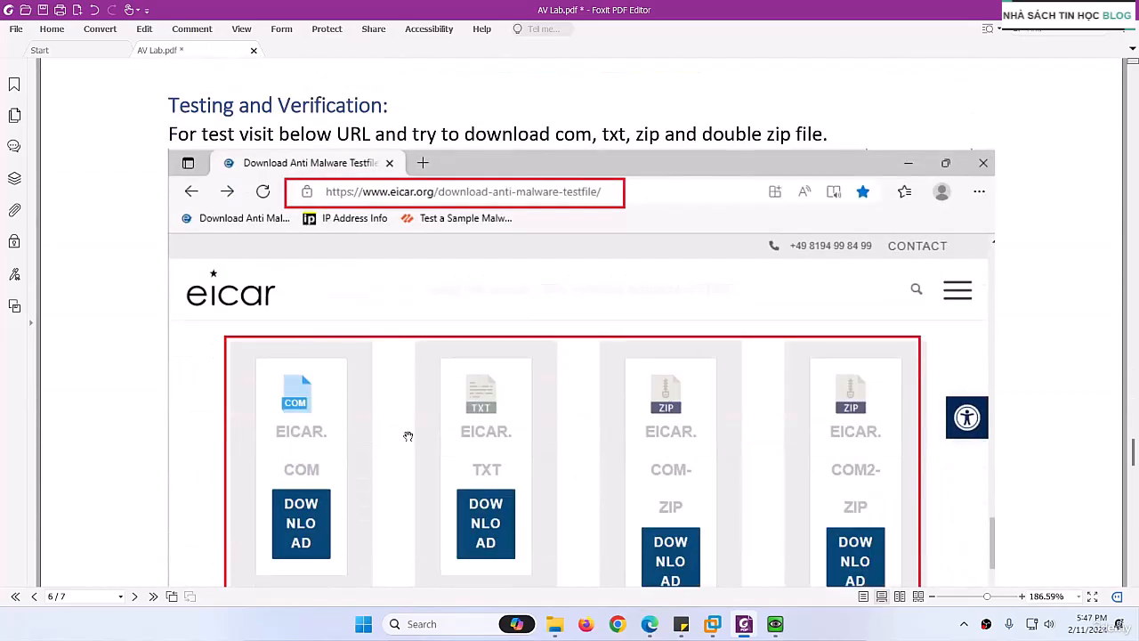
Step: Switch to the HQ-FW firewall page in Edge and clone the predefined default antivirus security profile after viewing its settings
click(648, 623)
click(725, 431)
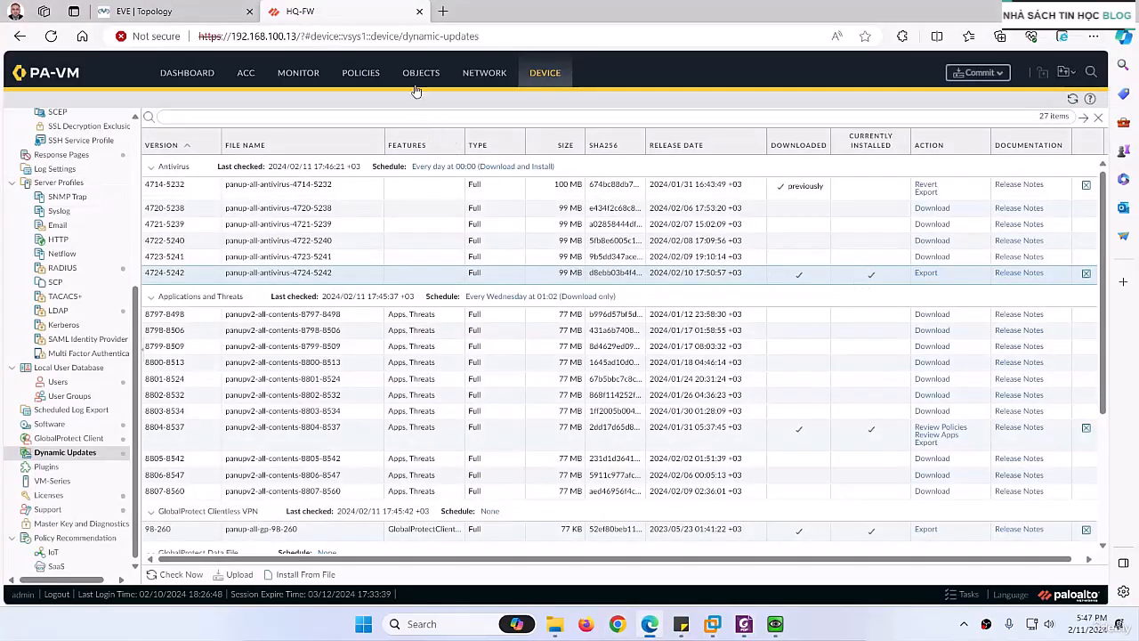
click(416, 75)
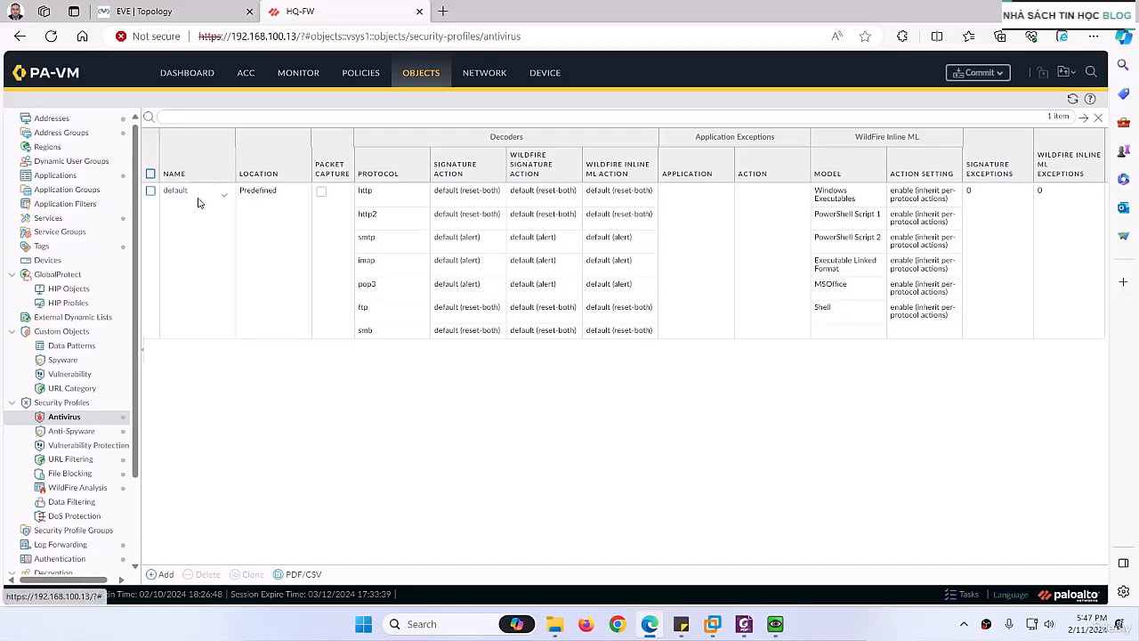
click(150, 192)
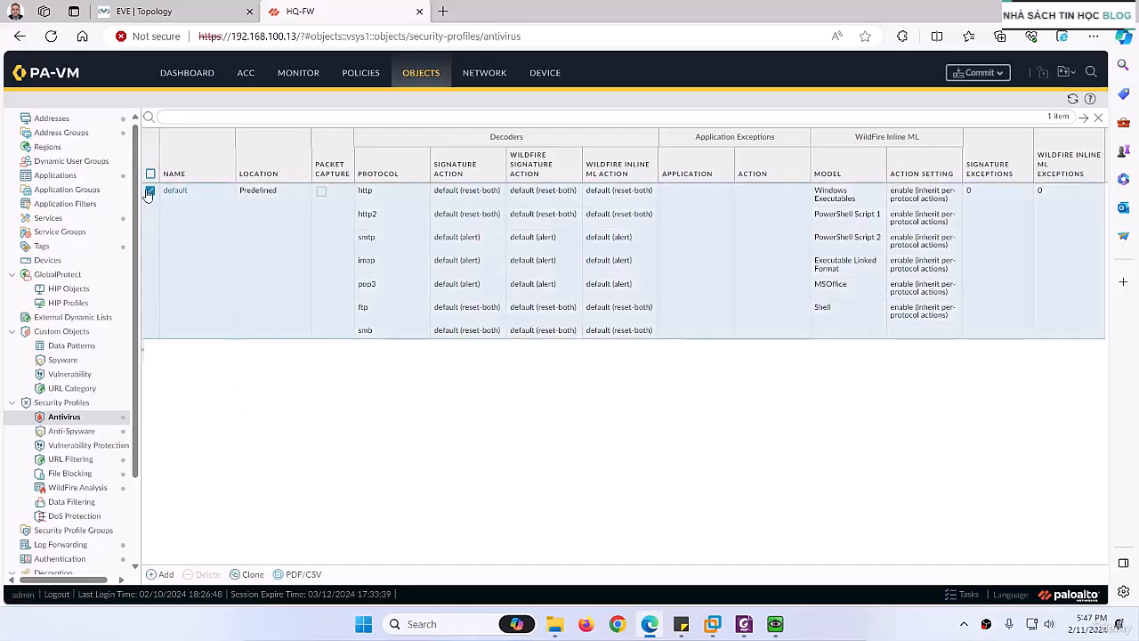
click(175, 190)
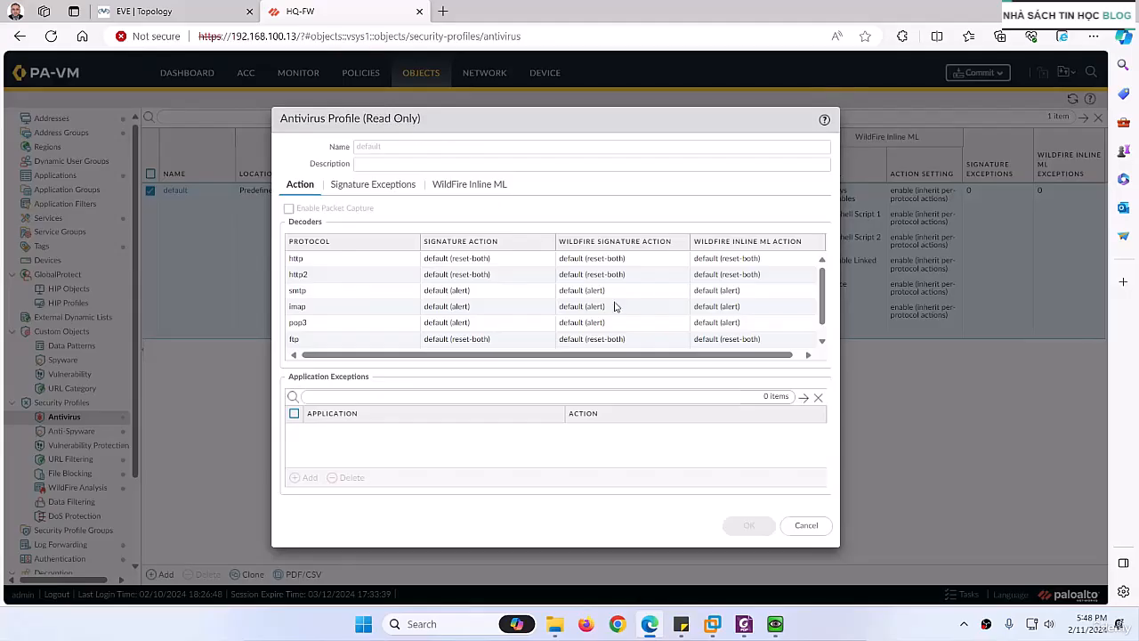
click(806, 525)
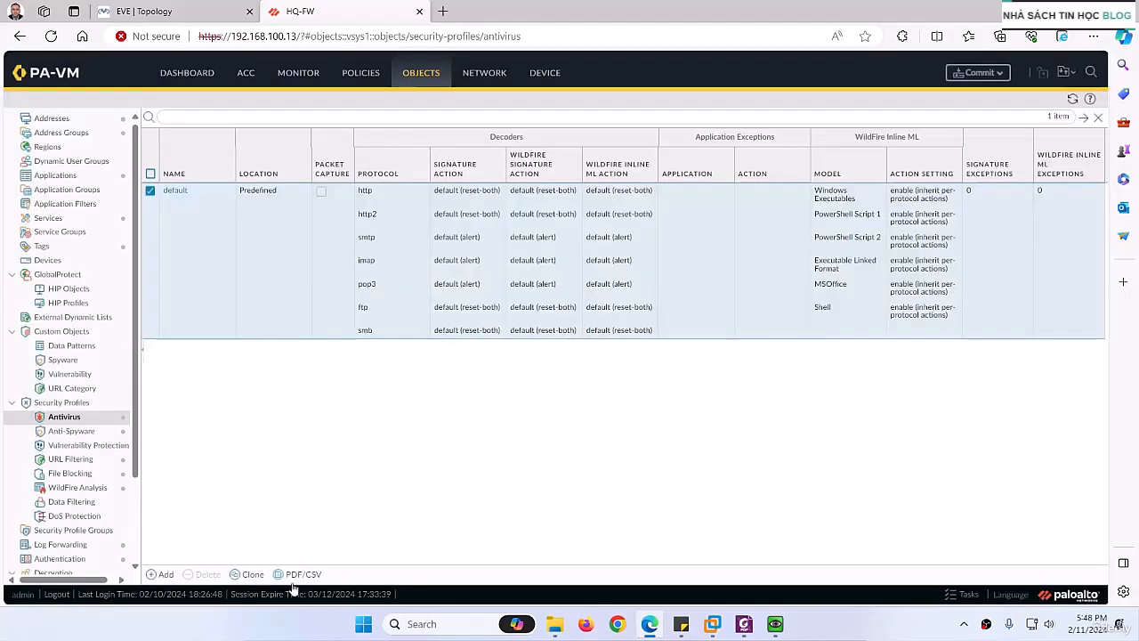
click(252, 575)
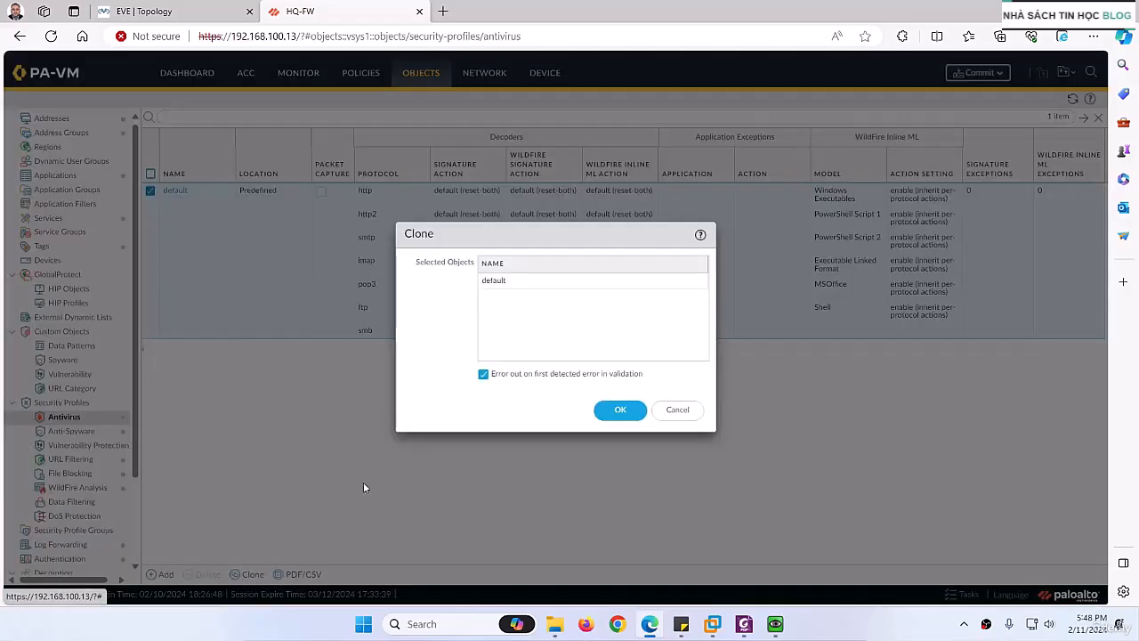
click(605, 410)
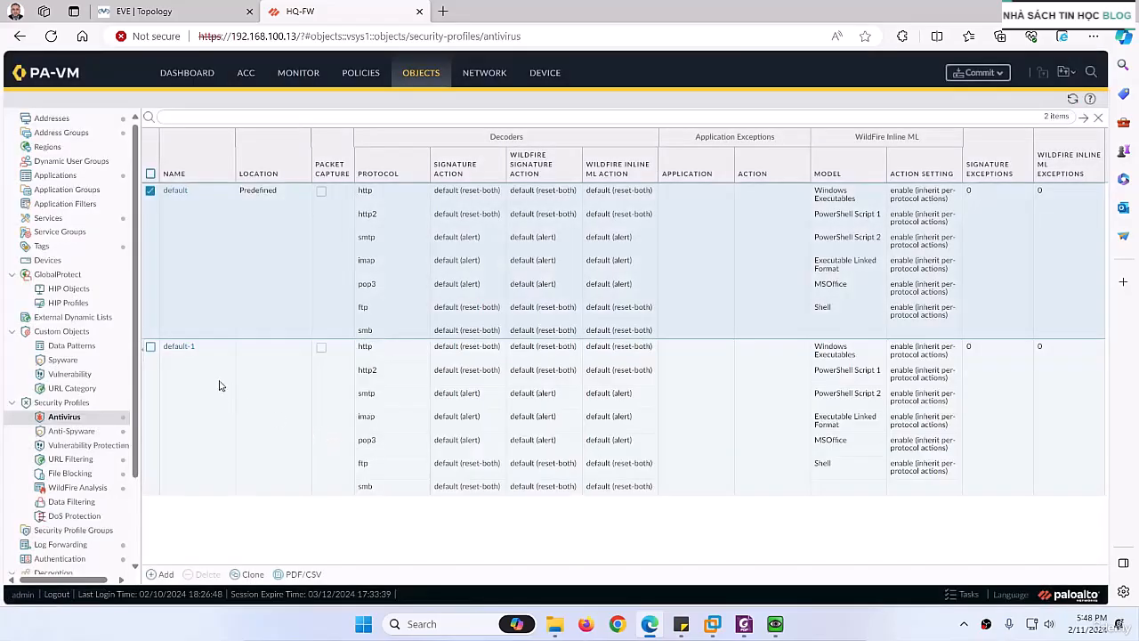
Step: Rename the cloned default-1 antivirus profile to AV-Profile and enter AV-Profile as its description
click(181, 349)
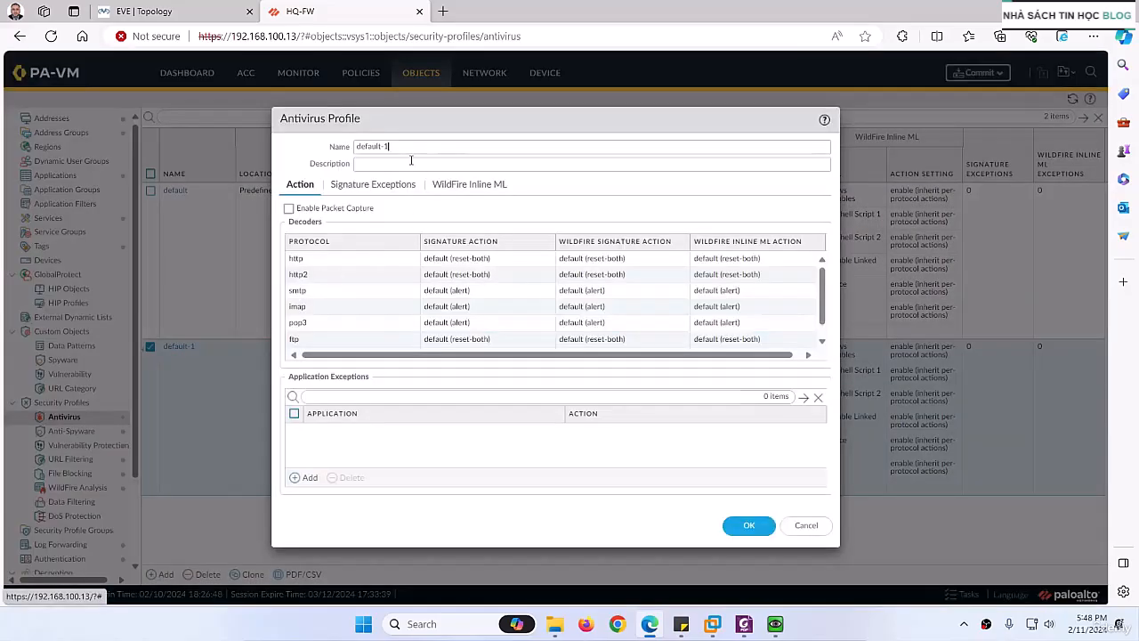
drag(395, 147, 344, 153)
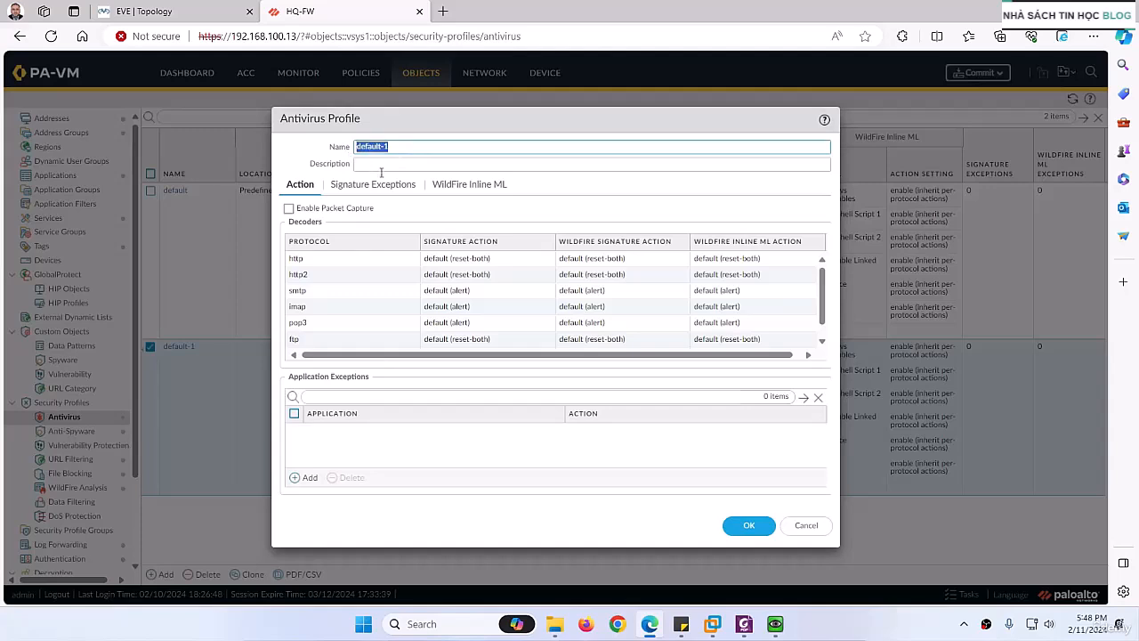
text(AV-Profile)
click(384, 165)
key(ctrl+v)
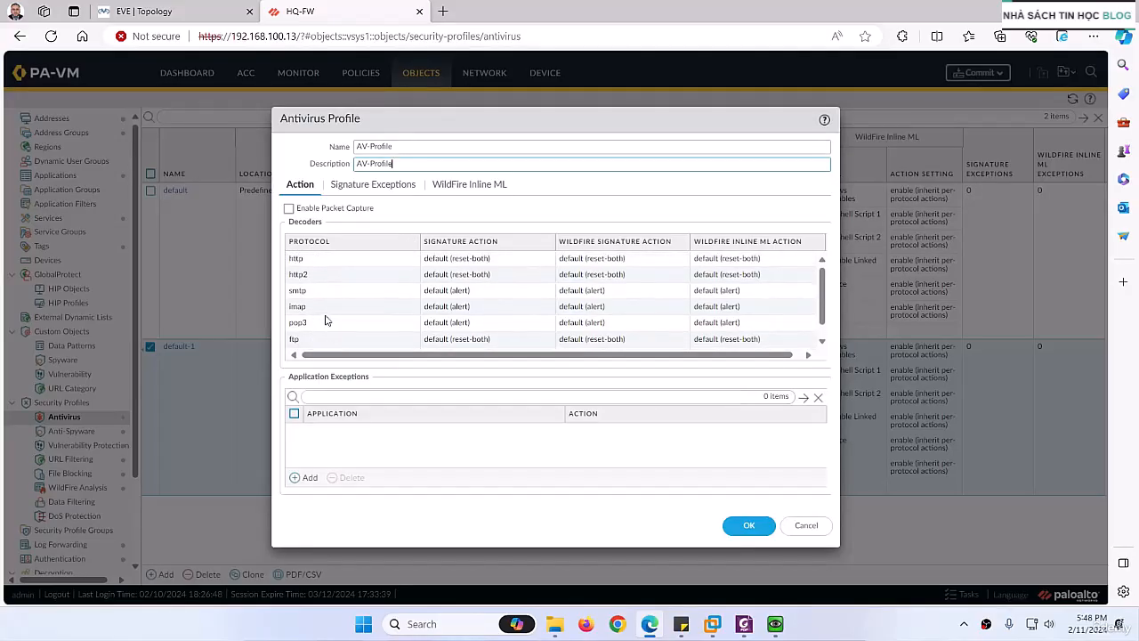
Step: Set the signature action of the http and http2 decoders to drop in AV-Profile
click(438, 258)
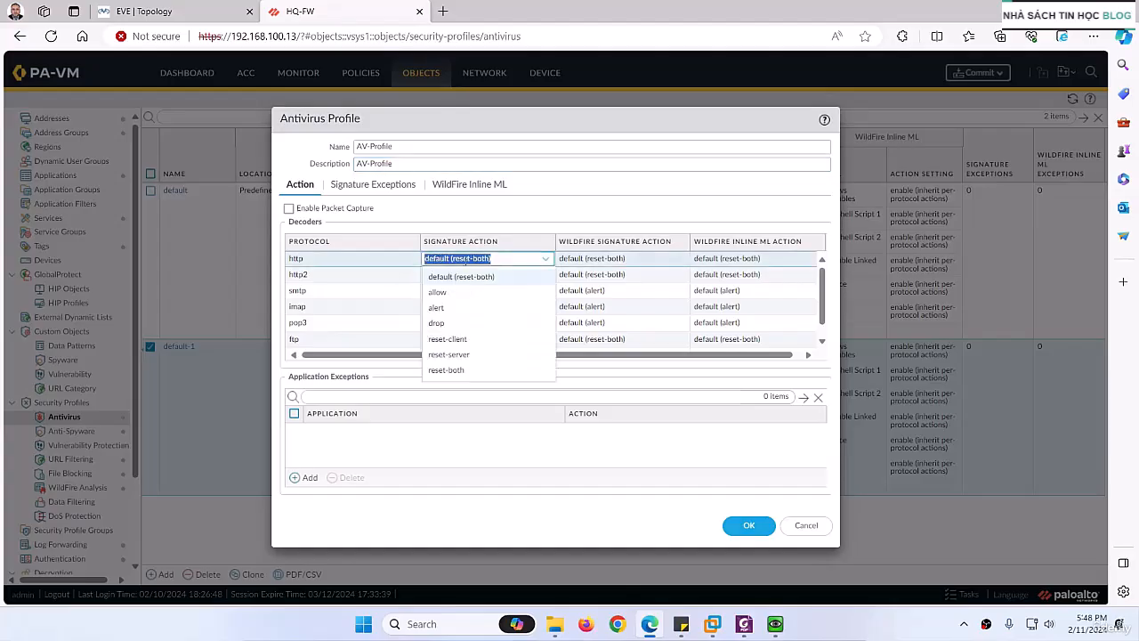
click(447, 326)
click(461, 276)
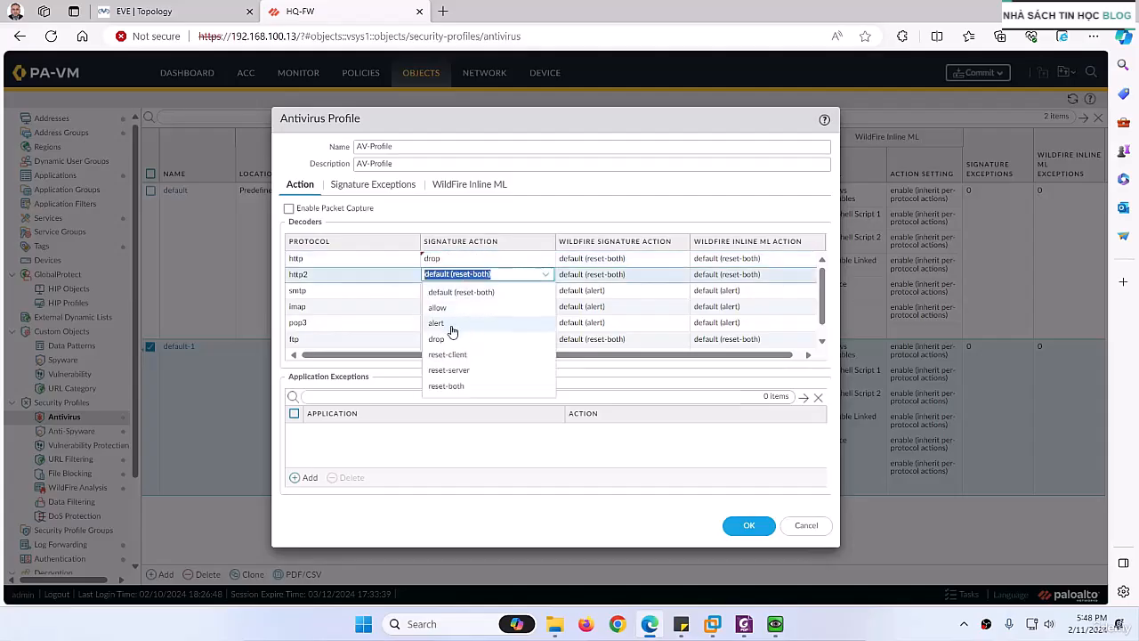
click(444, 339)
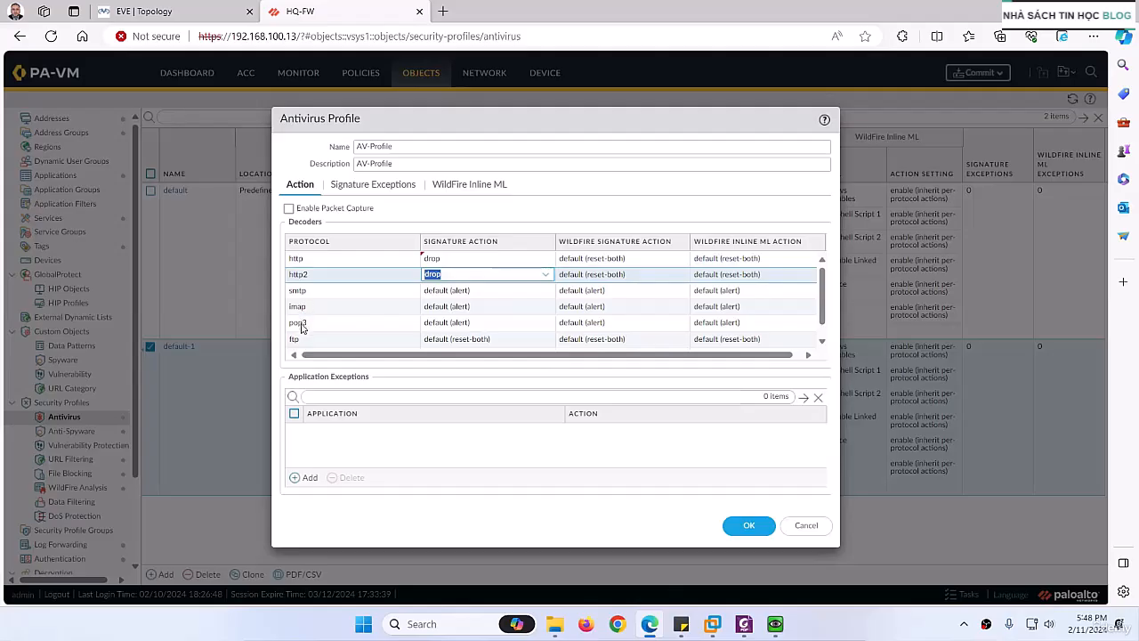
scroll(307, 333, down, 1)
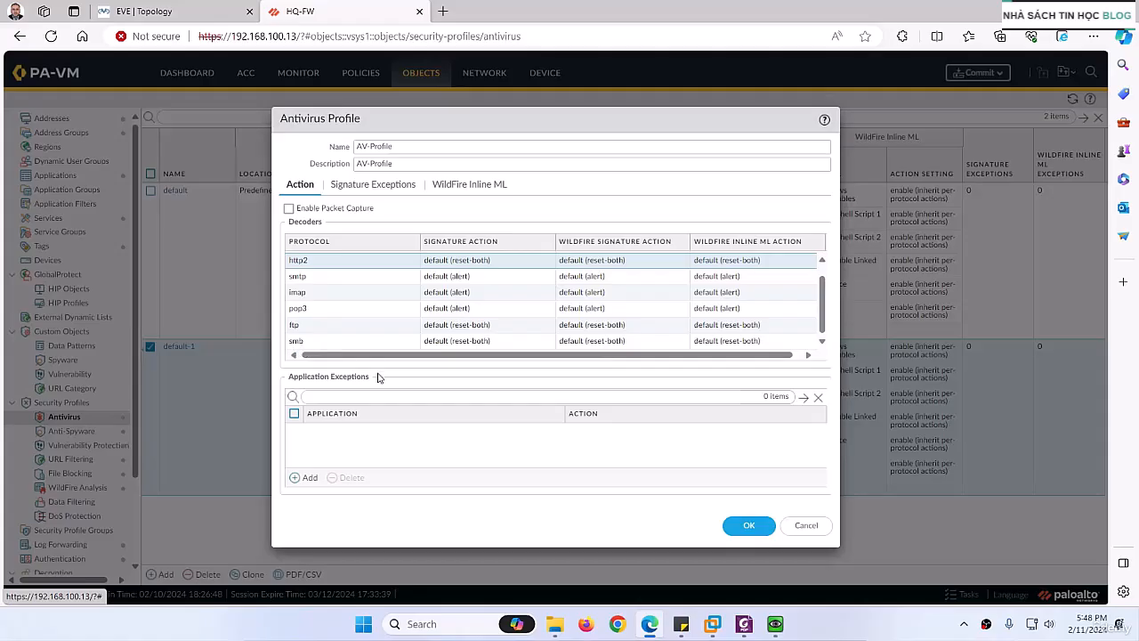
scroll(427, 293, up, 1)
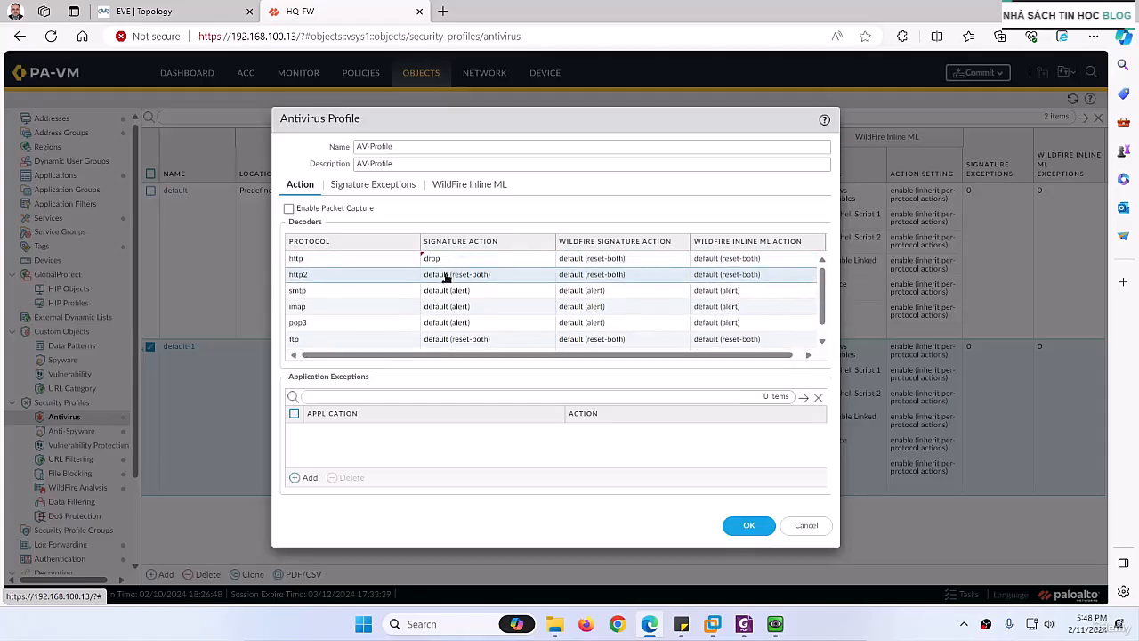
click(445, 273)
click(436, 338)
Step: Review the signature exceptions and WildFire Inline ML settings of AV-Profile and save the profile
click(367, 187)
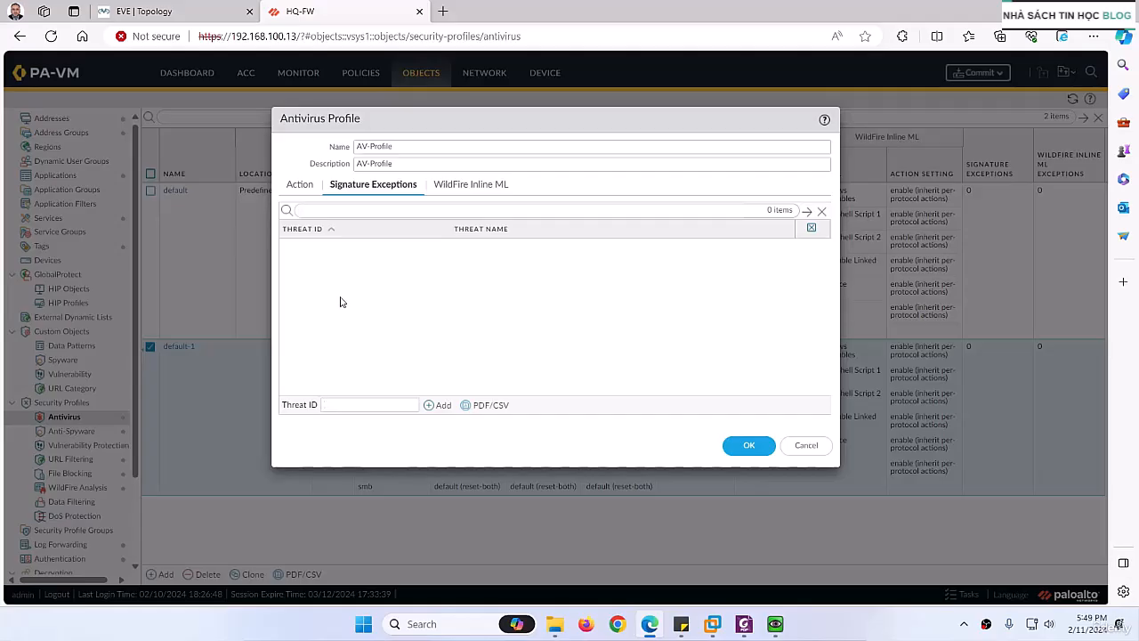
click(461, 186)
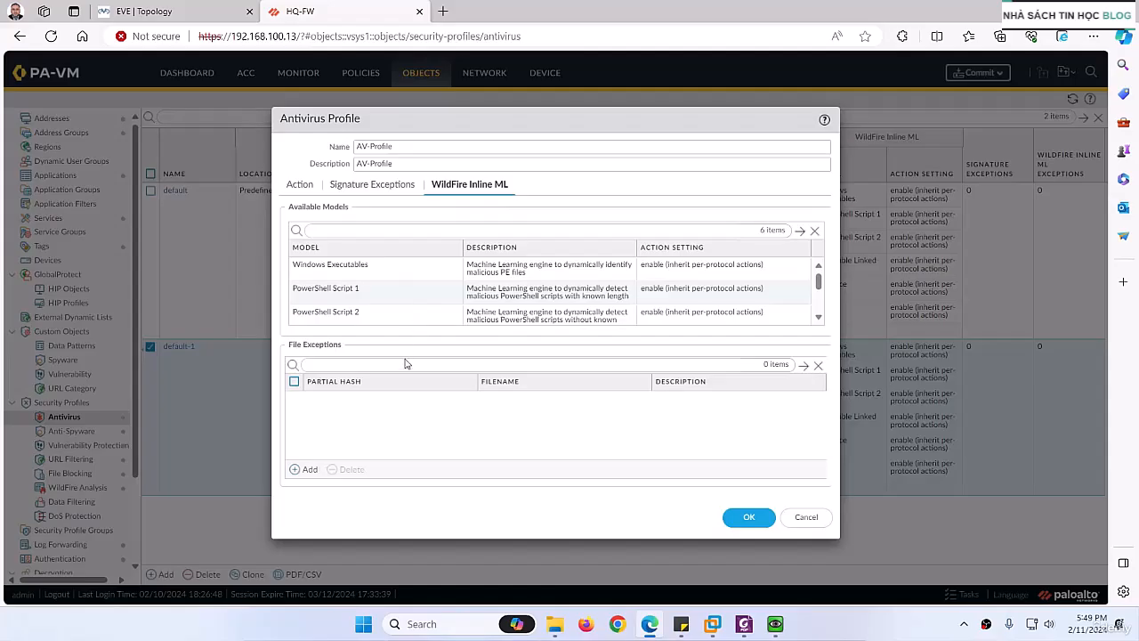
click(373, 184)
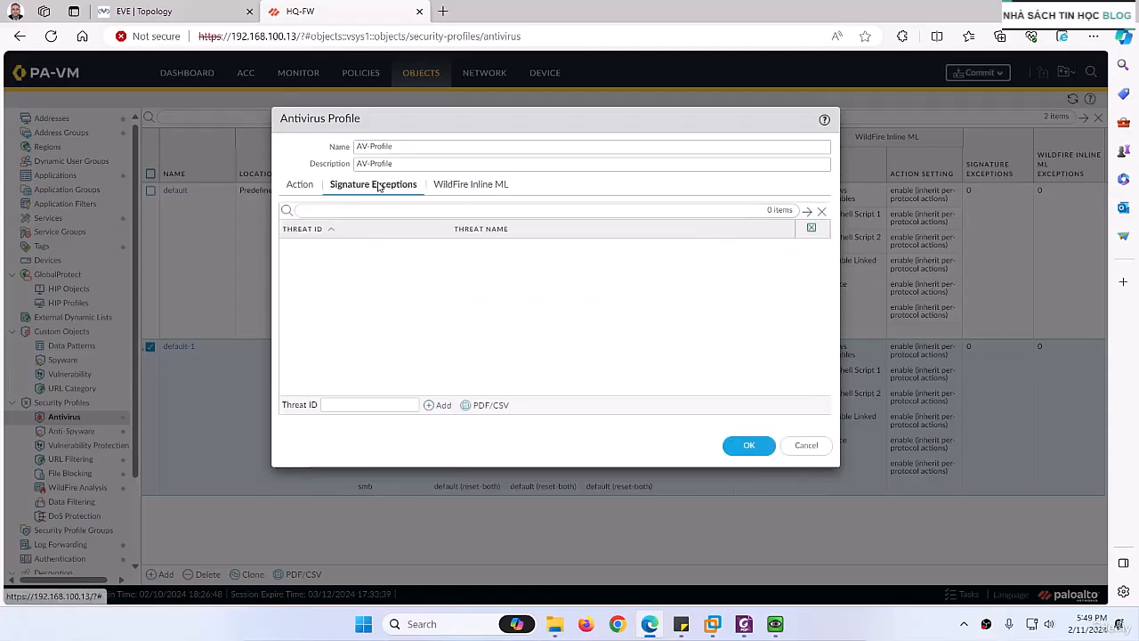
click(293, 185)
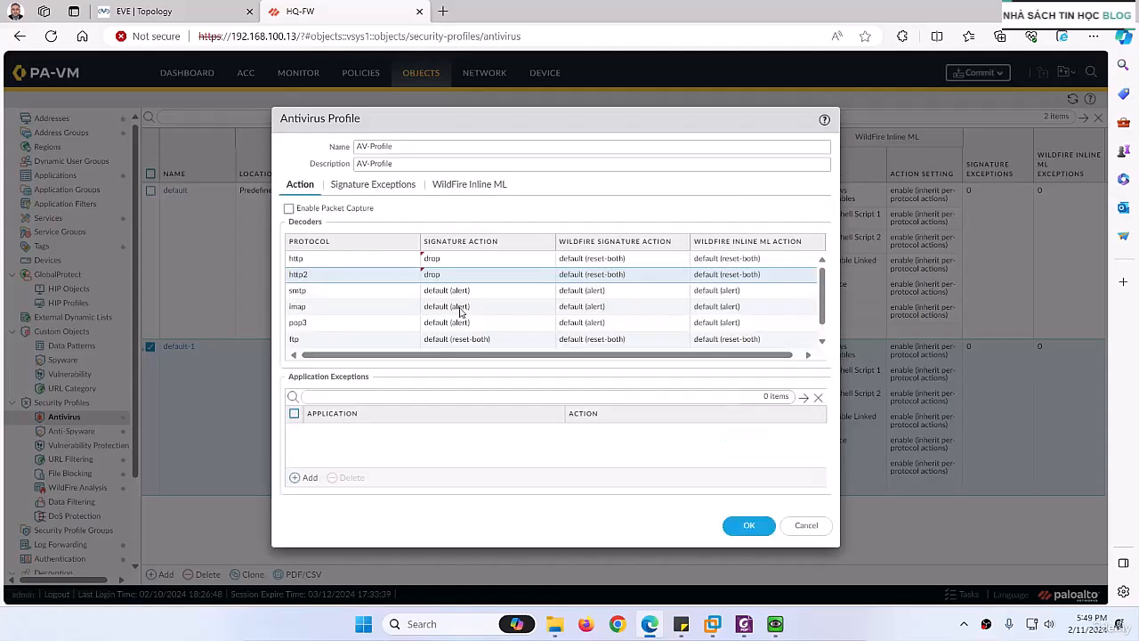
click(725, 526)
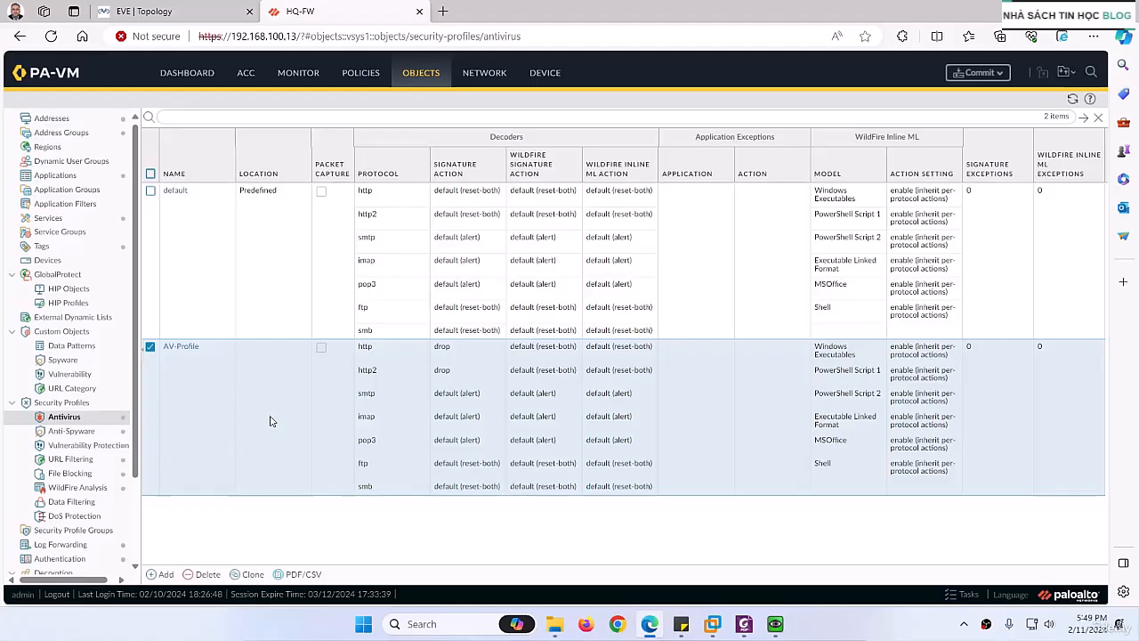
Step: Set the LAN_to_Internet security rule's profile type to Profiles with AV-Profile as its antivirus profile, and save the rule
click(358, 74)
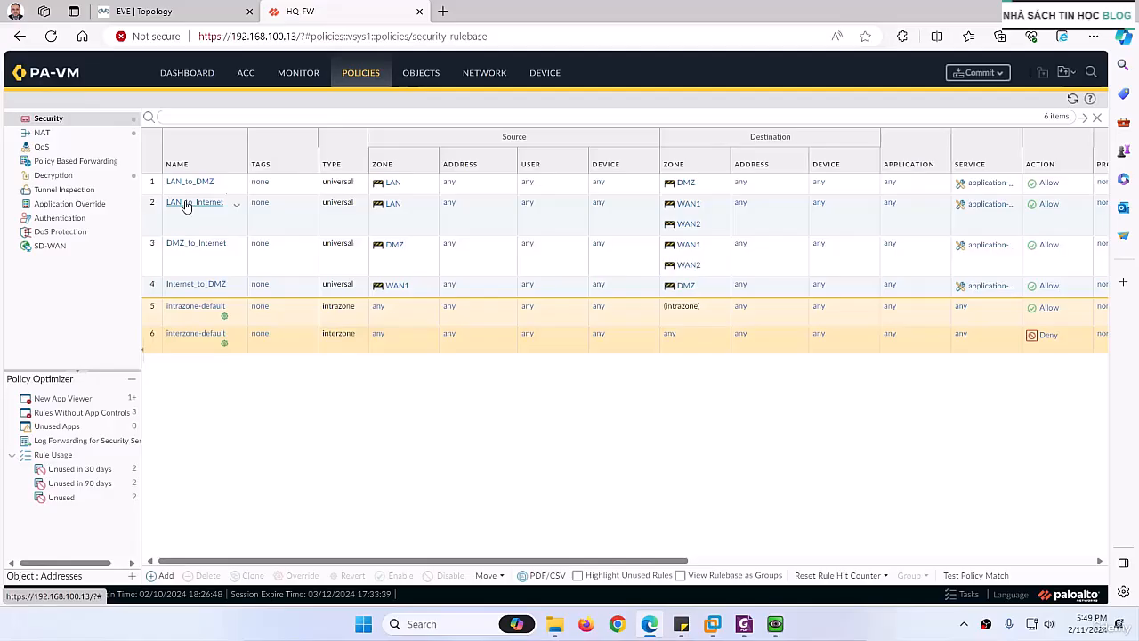
click(187, 206)
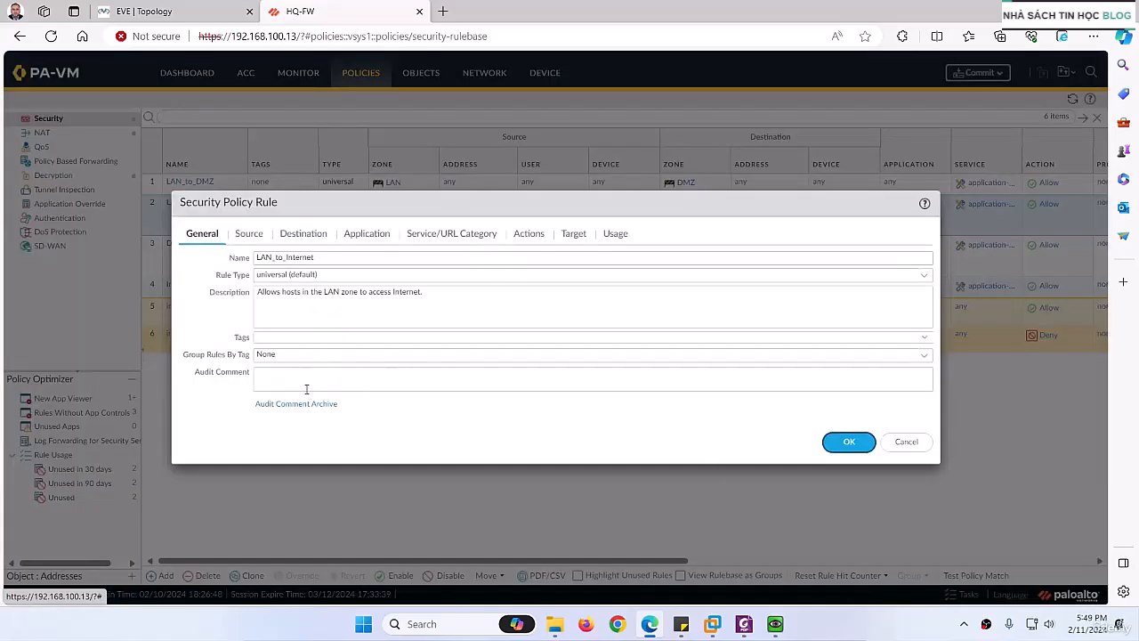
click(529, 237)
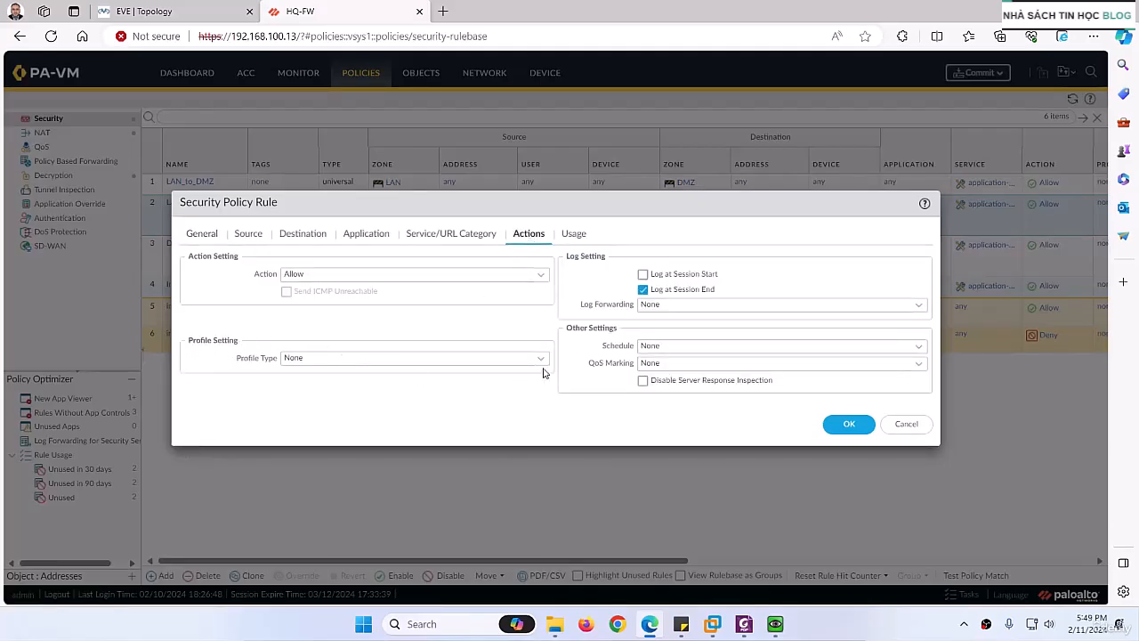
click(299, 356)
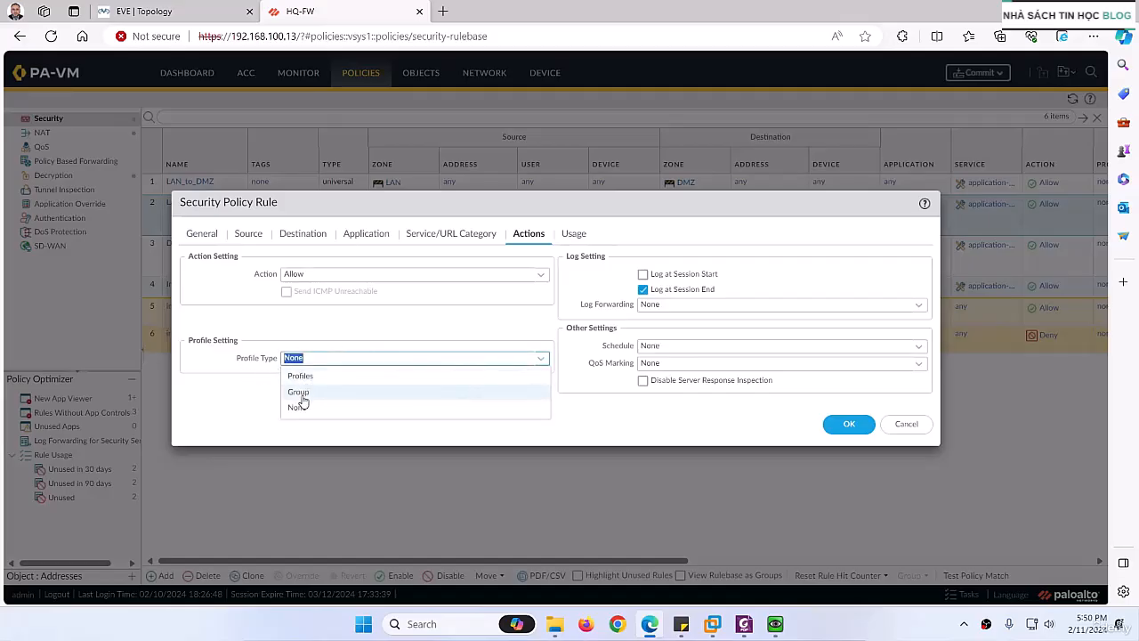
click(300, 375)
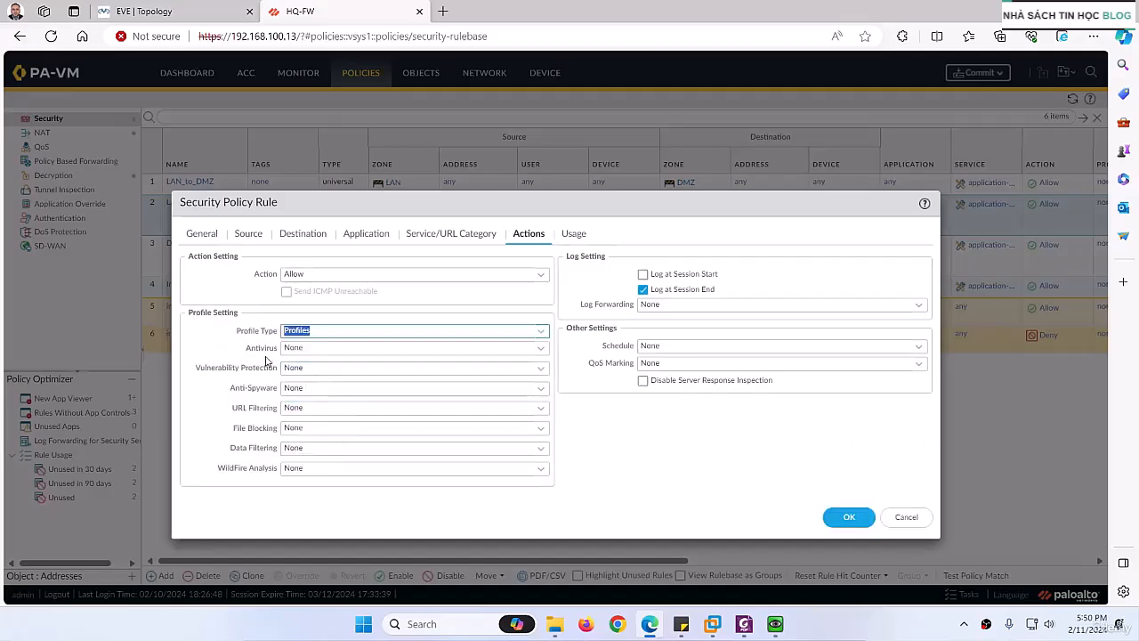
click(539, 351)
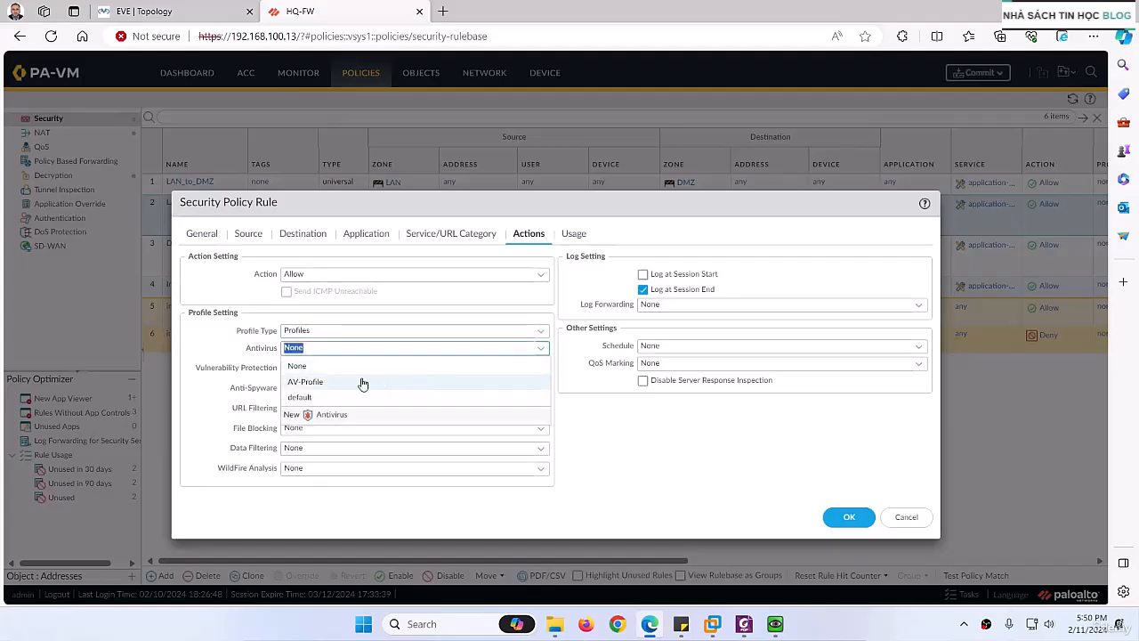
click(307, 384)
click(847, 517)
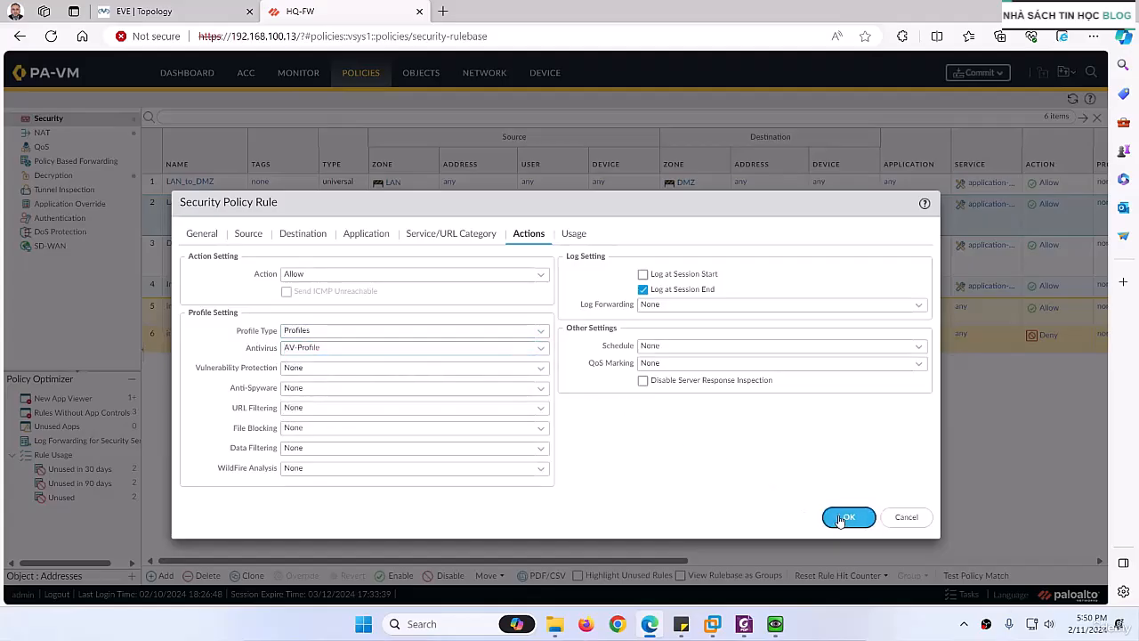
Step: Check the security profiles attached to the LAN_to_Internet rule in the policy list
drag(566, 570, 741, 529)
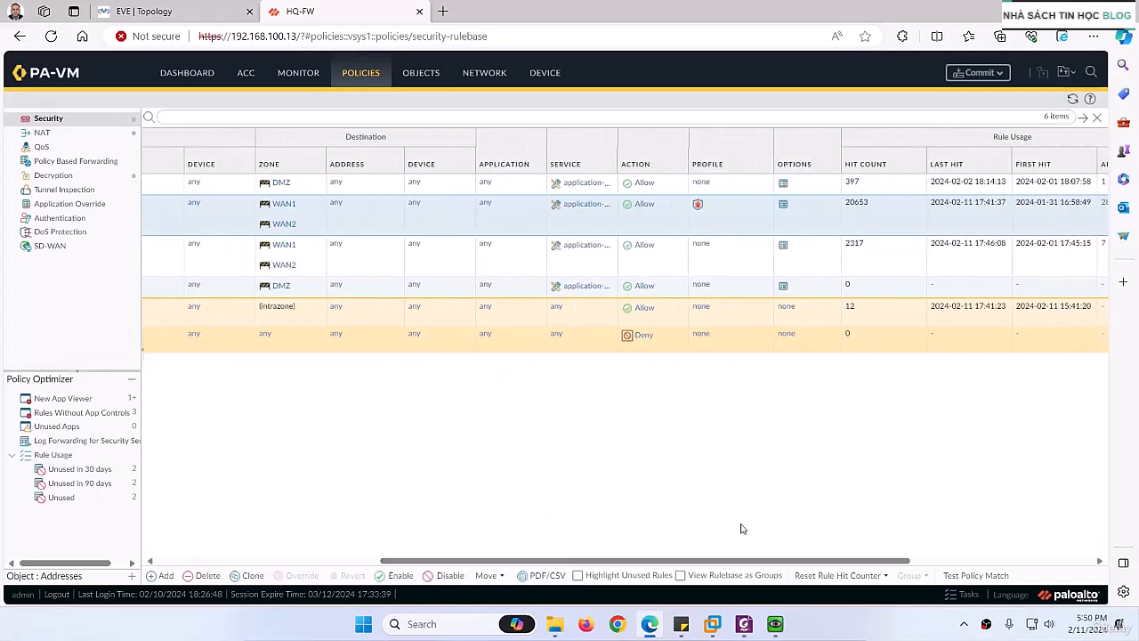
click(762, 208)
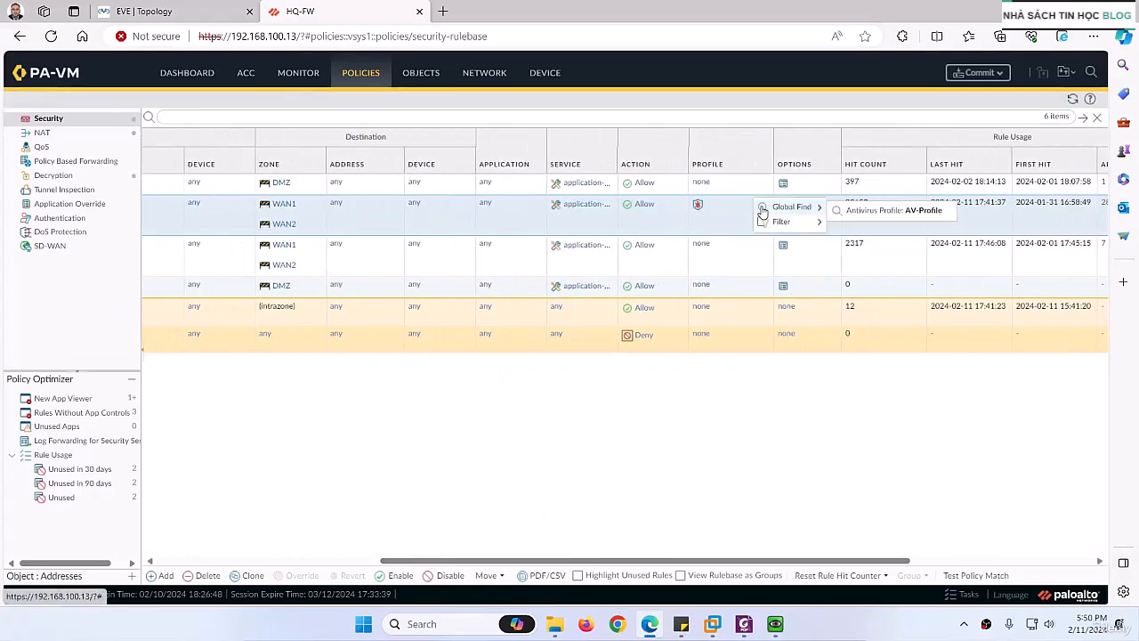
click(699, 206)
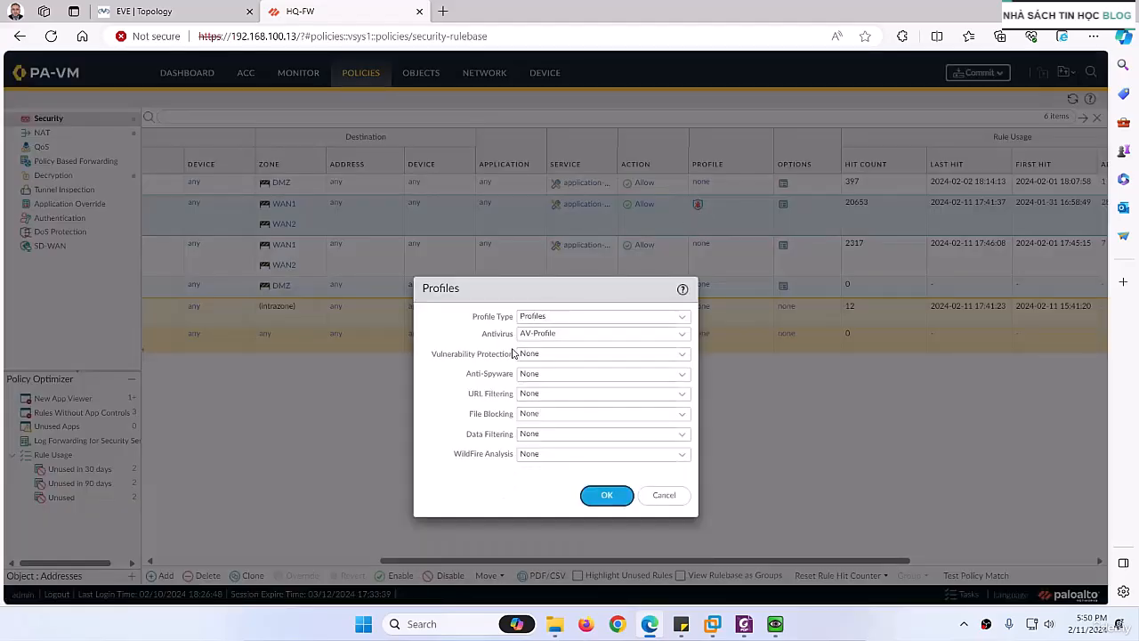
click(663, 495)
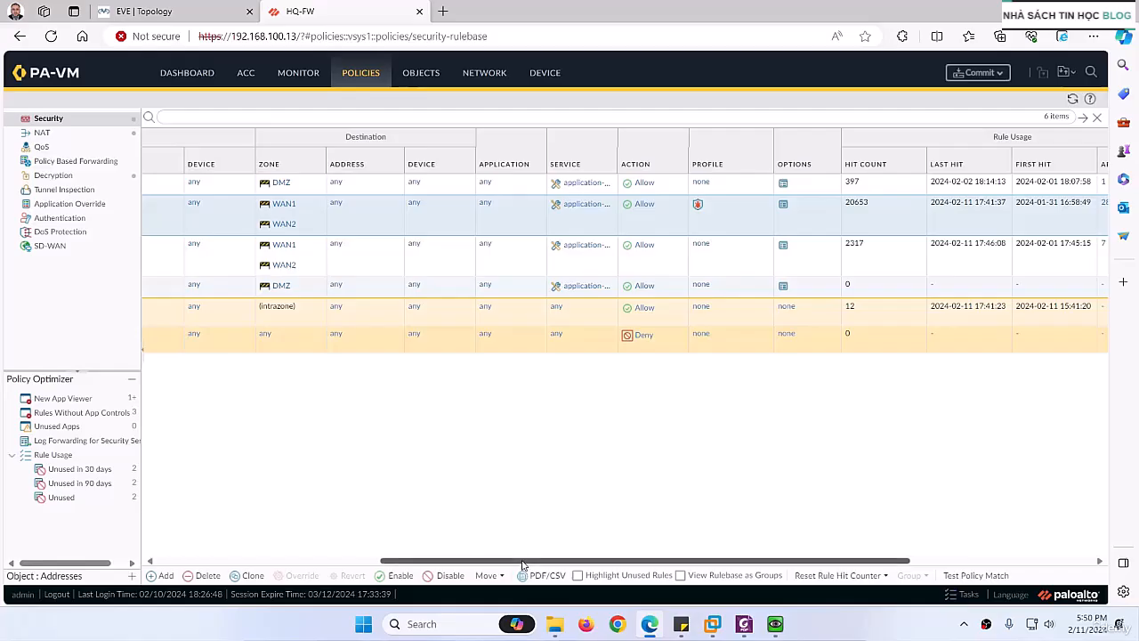
drag(523, 564, 223, 526)
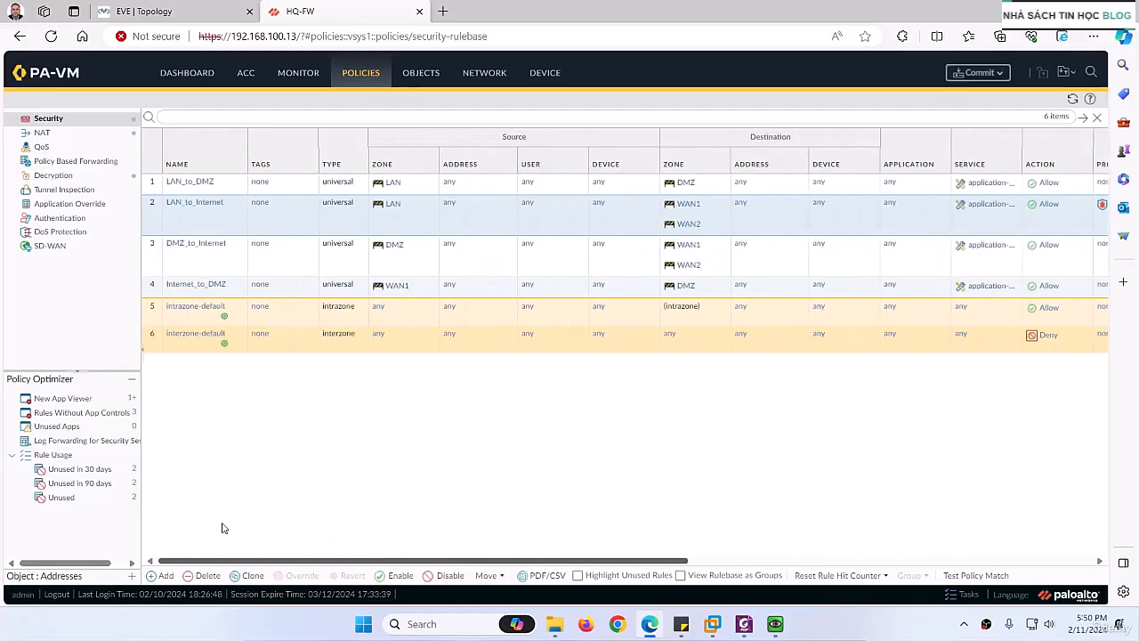
Step: Commit the firewall configuration and switch to the QEMU (PC1) virtual machine window
click(978, 74)
click(676, 500)
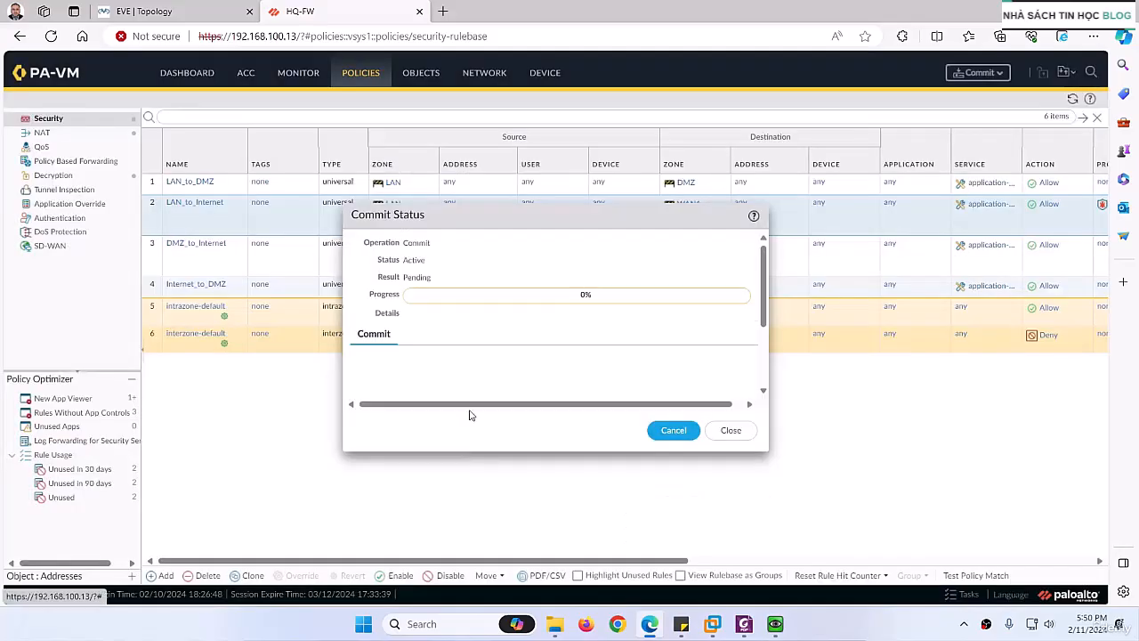
click(176, 12)
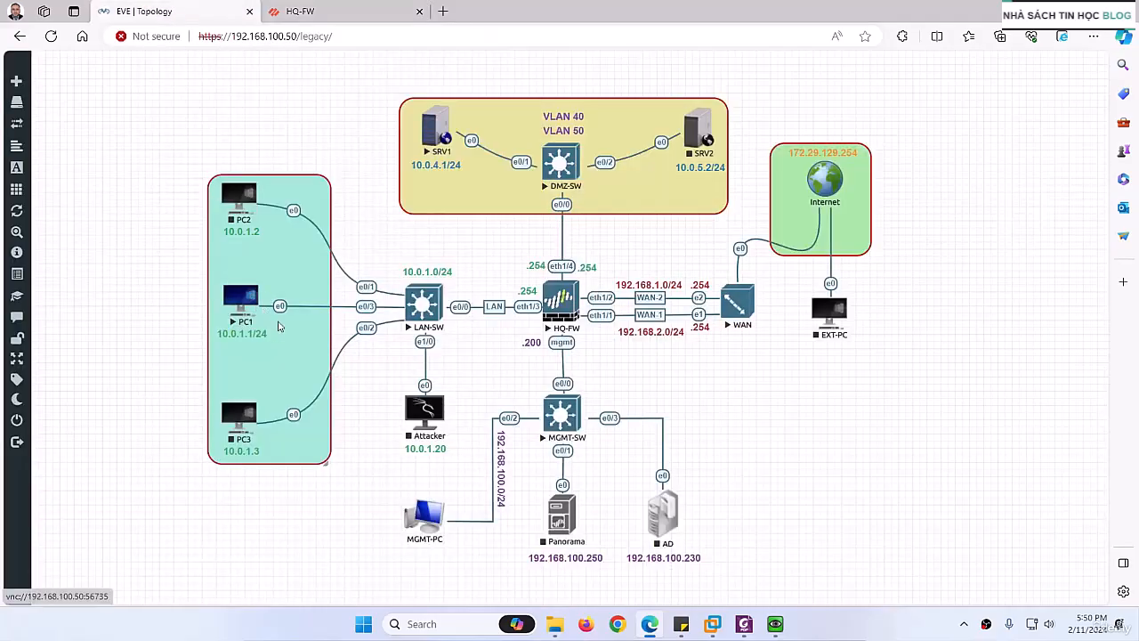
click(772, 624)
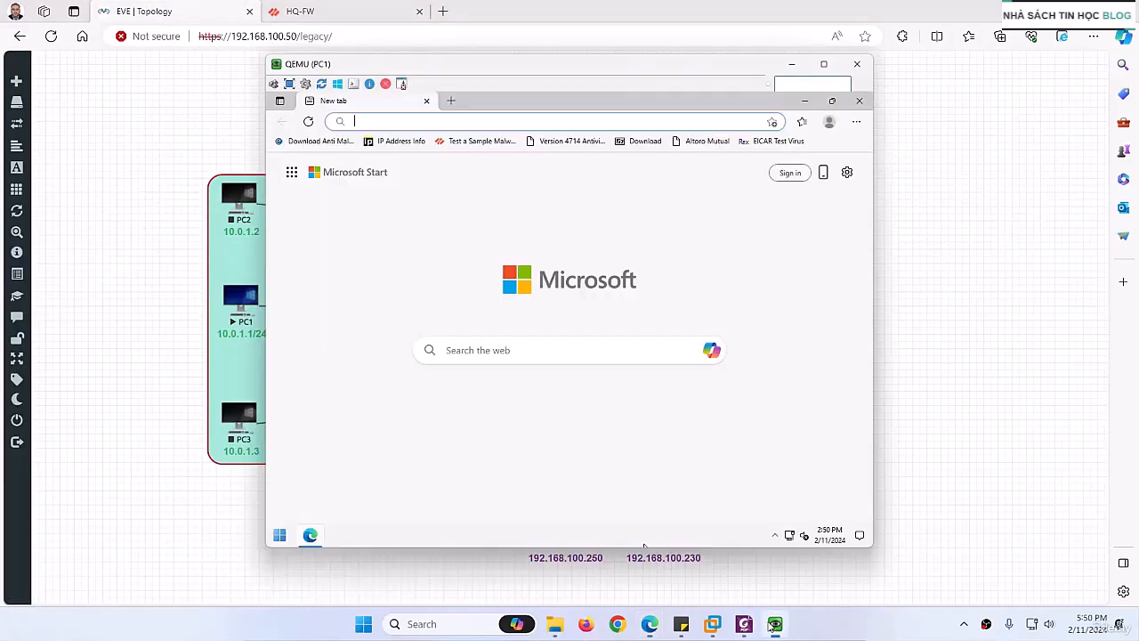
Step: Open the Testvirus page of the bookmarked IP Address Info site, continuing past the unsafe-site warning
click(400, 140)
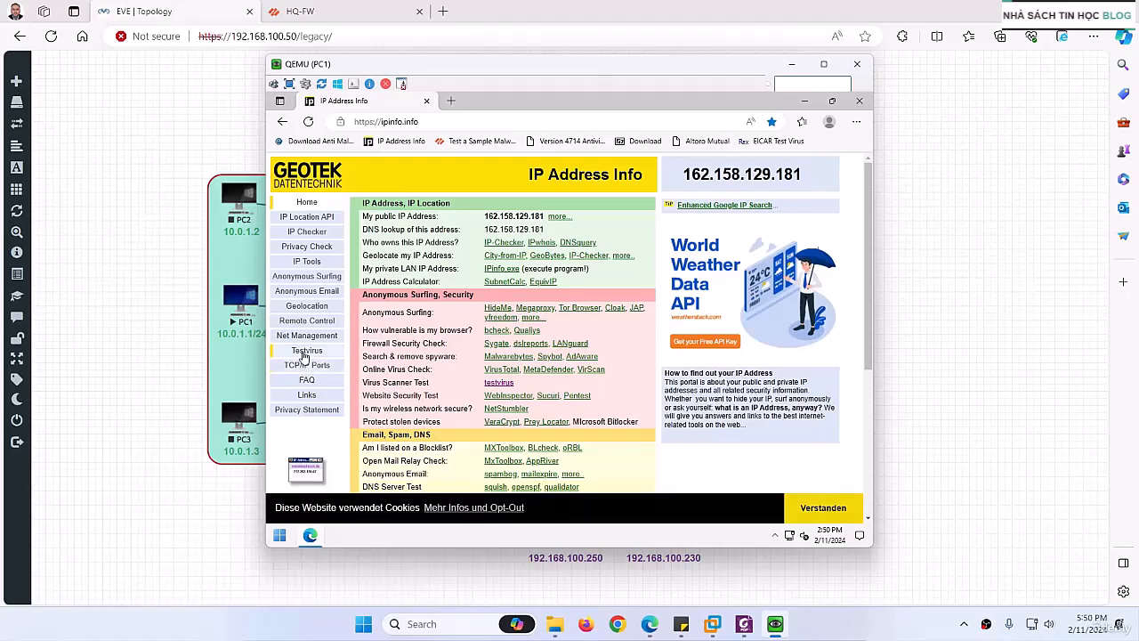
click(312, 350)
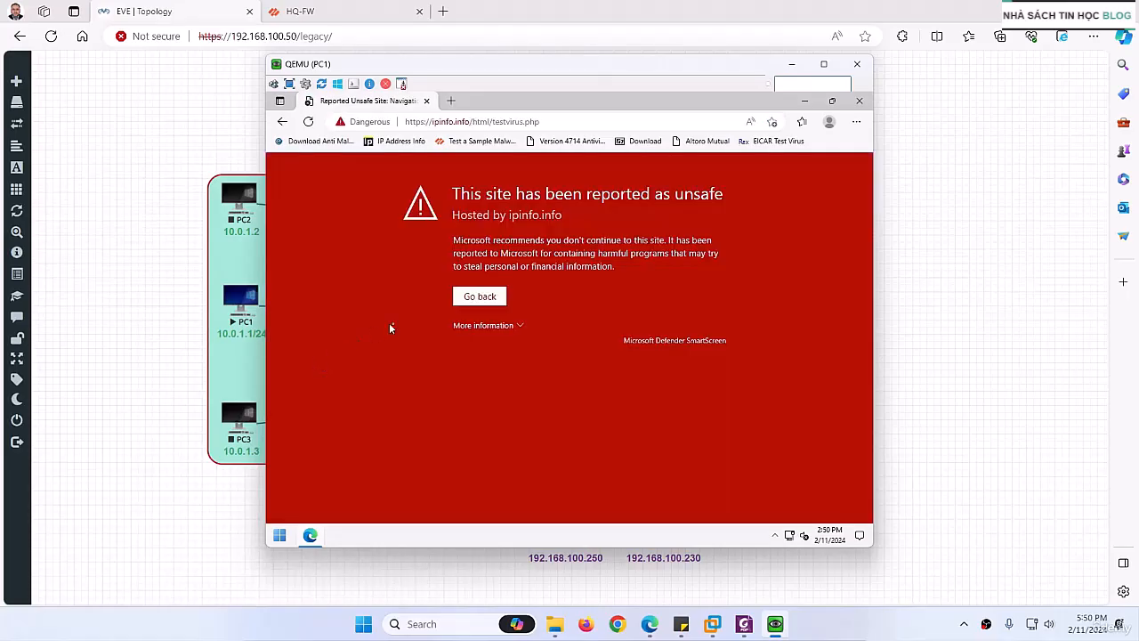
click(468, 328)
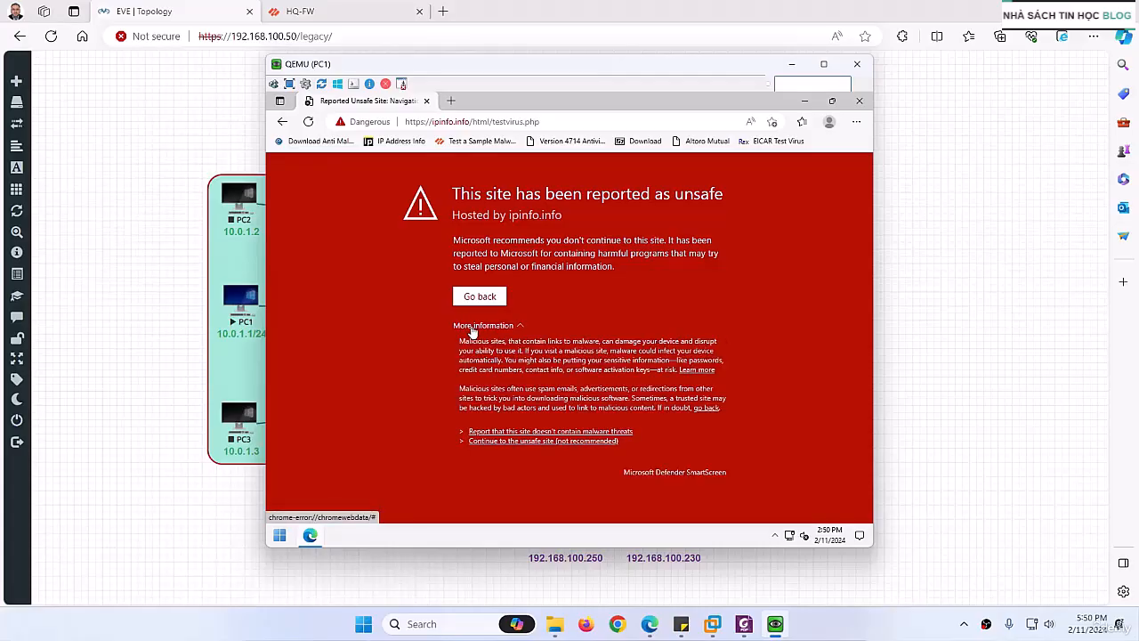
click(486, 441)
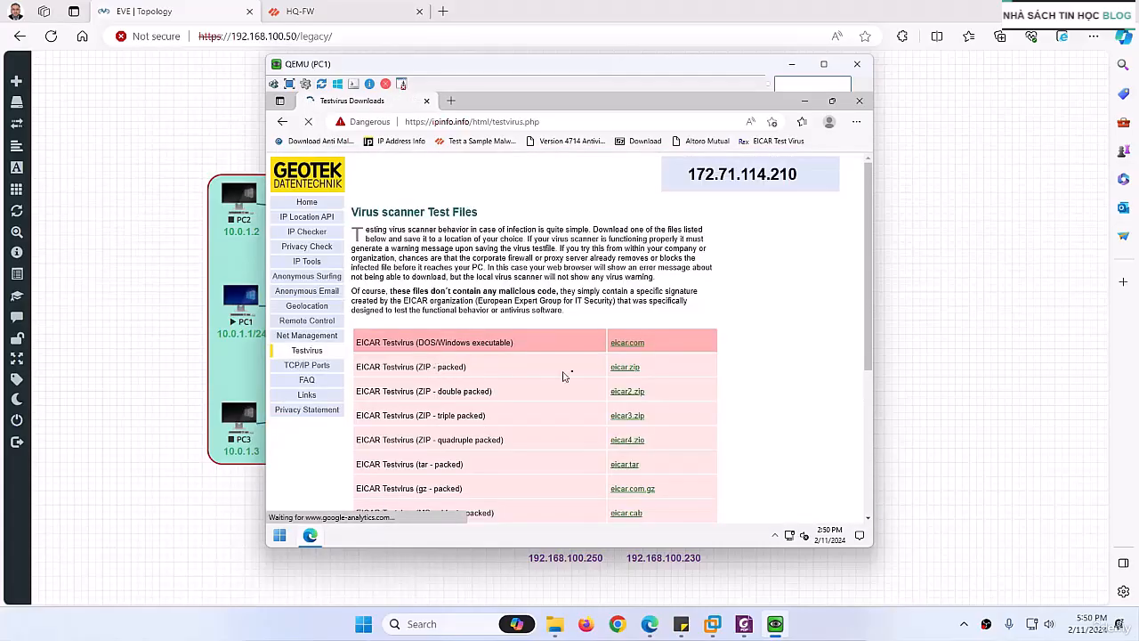
Step: Download the eicar.com test file from the Testvirus page and keep it despite the SmartScreen block
click(614, 345)
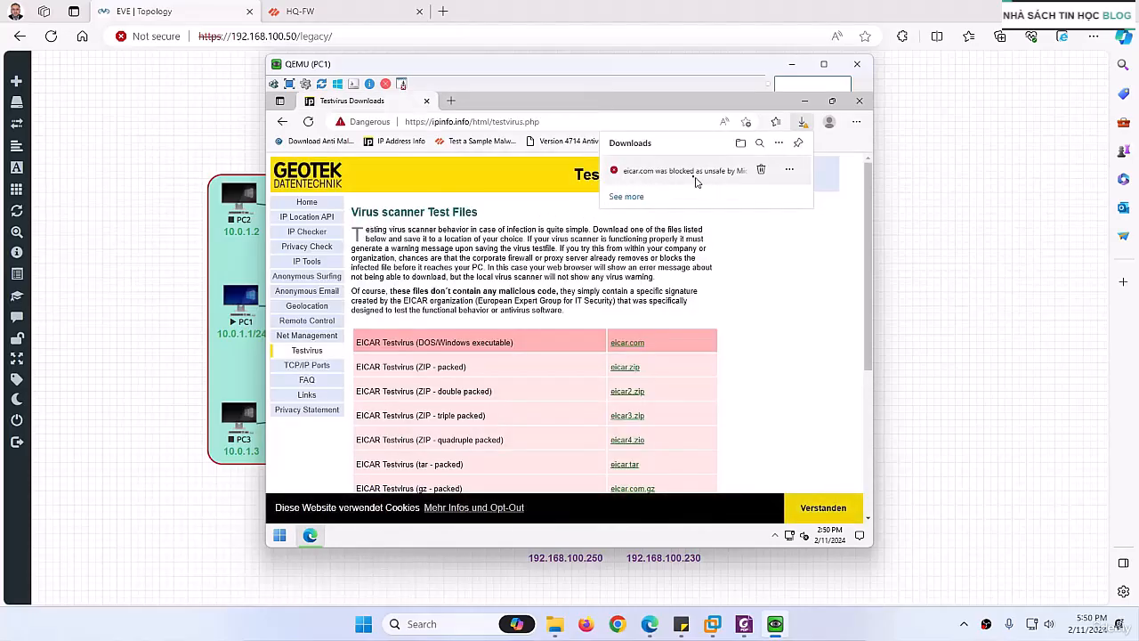
click(789, 170)
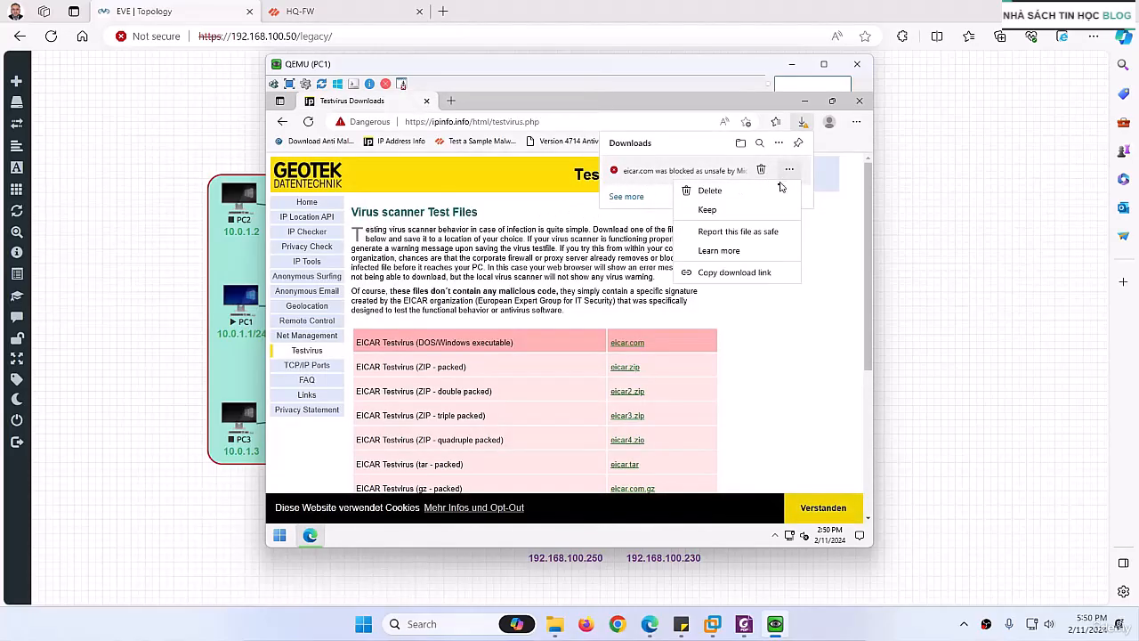
click(716, 211)
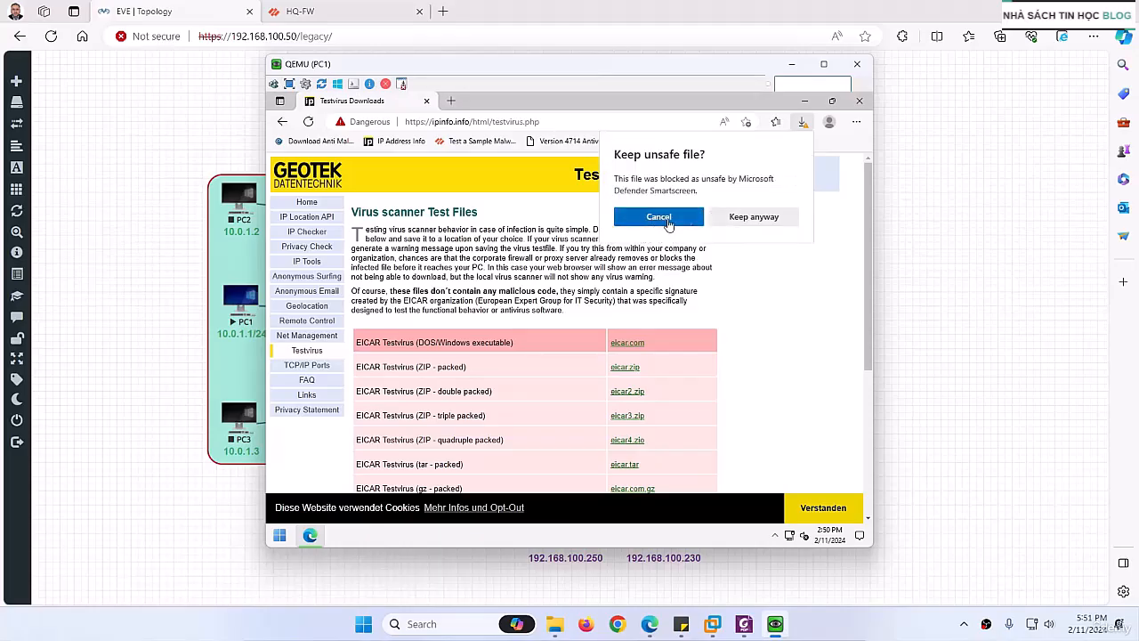
click(753, 219)
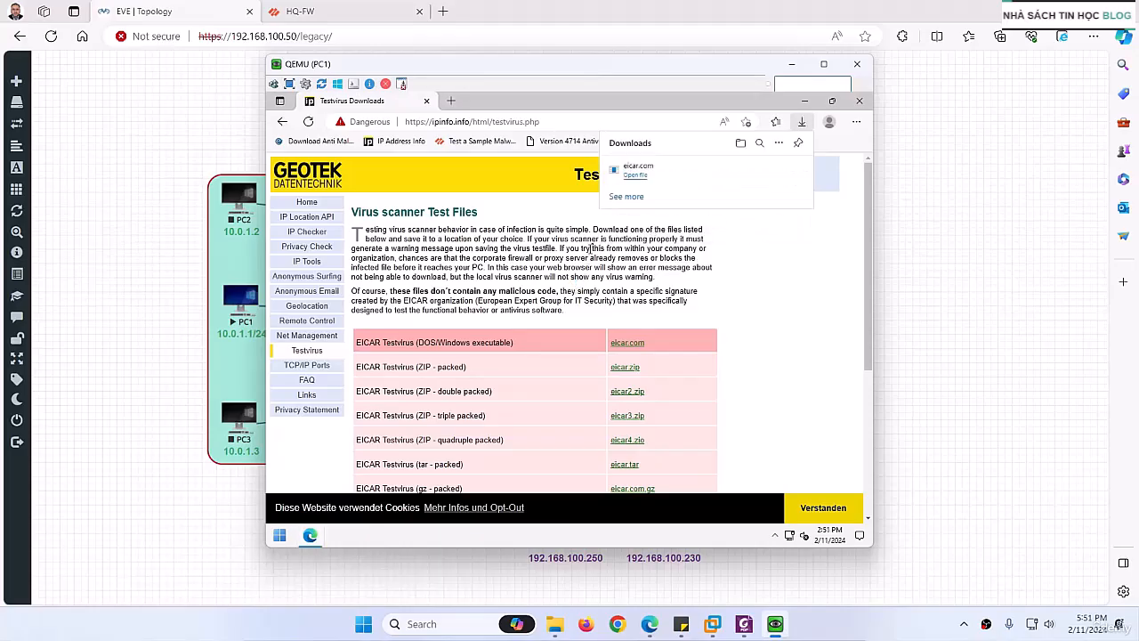
Step: Check the commit progress on the HQ-FW firewall page and return to the QEMU (PC1) window
click(334, 11)
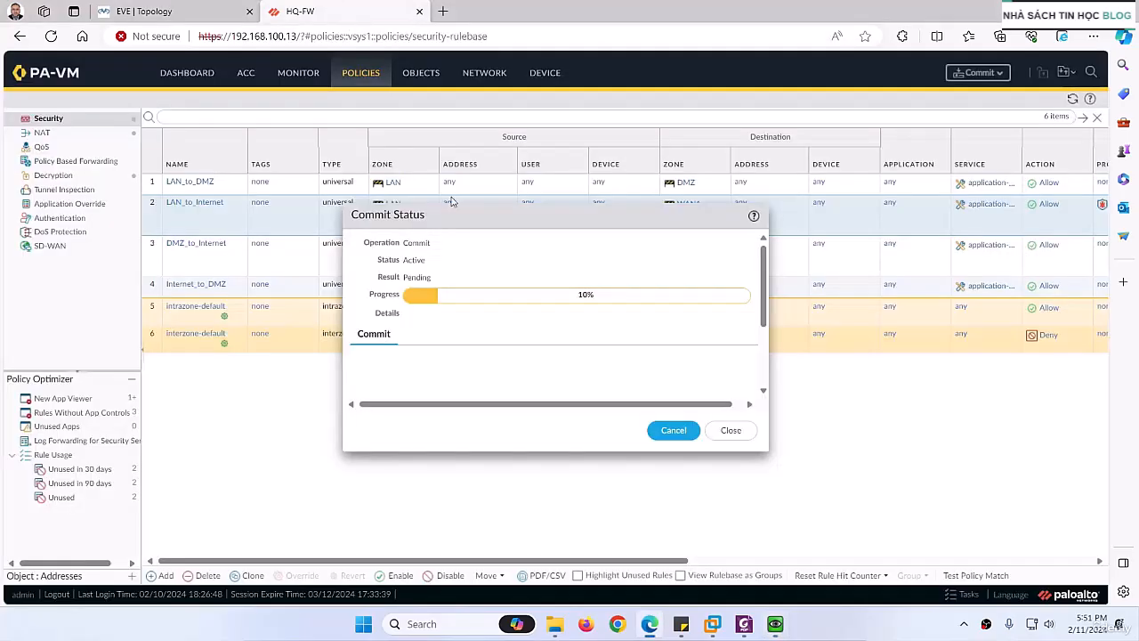
click(197, 11)
click(775, 624)
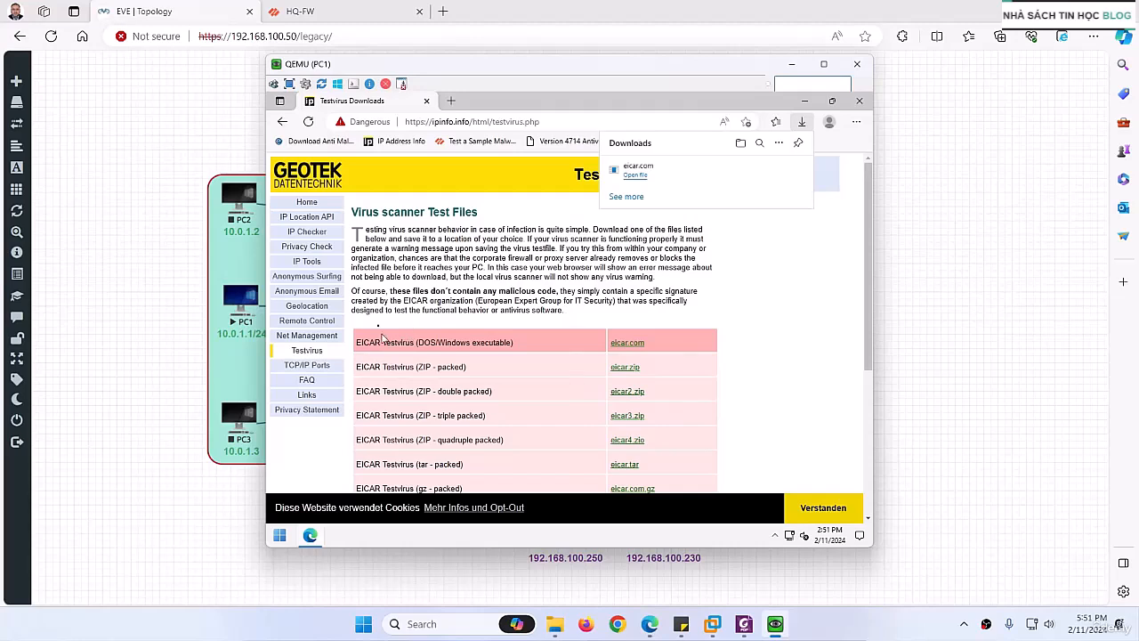
Step: Consult the Testing and Verification section of AV Lab.pdf in Foxit, and return to the Testvirus page on PC1
click(452, 103)
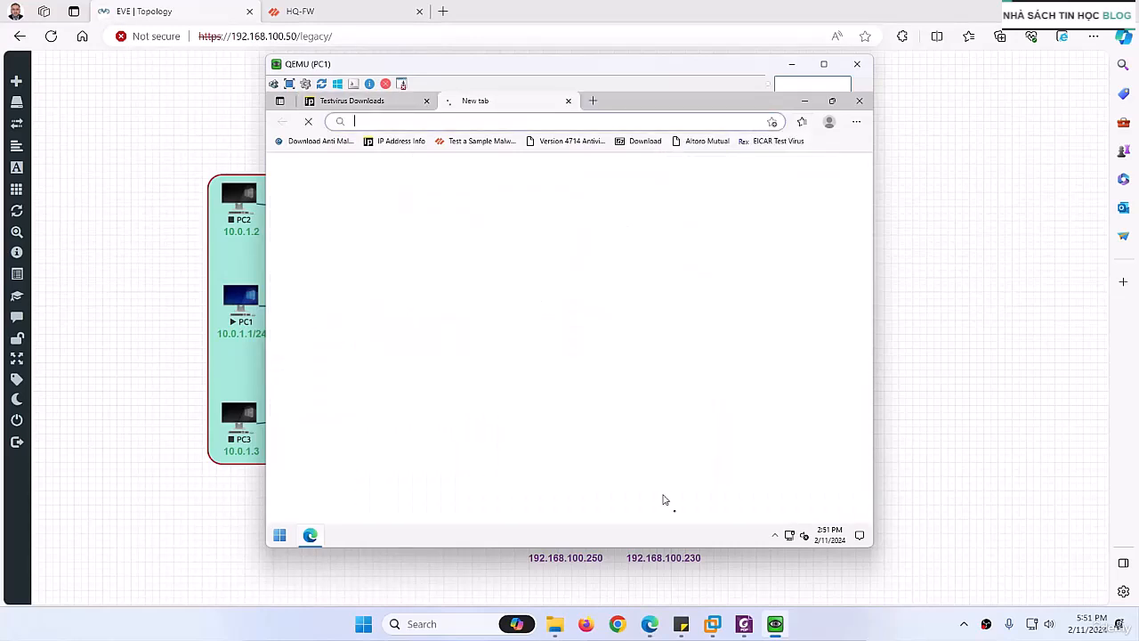
click(744, 624)
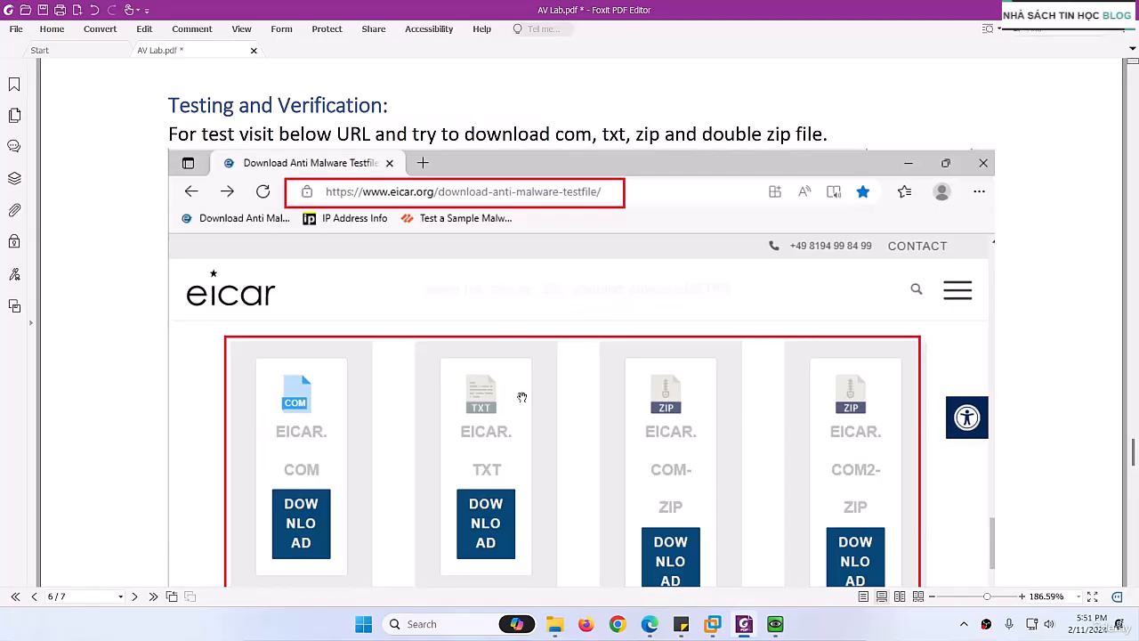
click(746, 626)
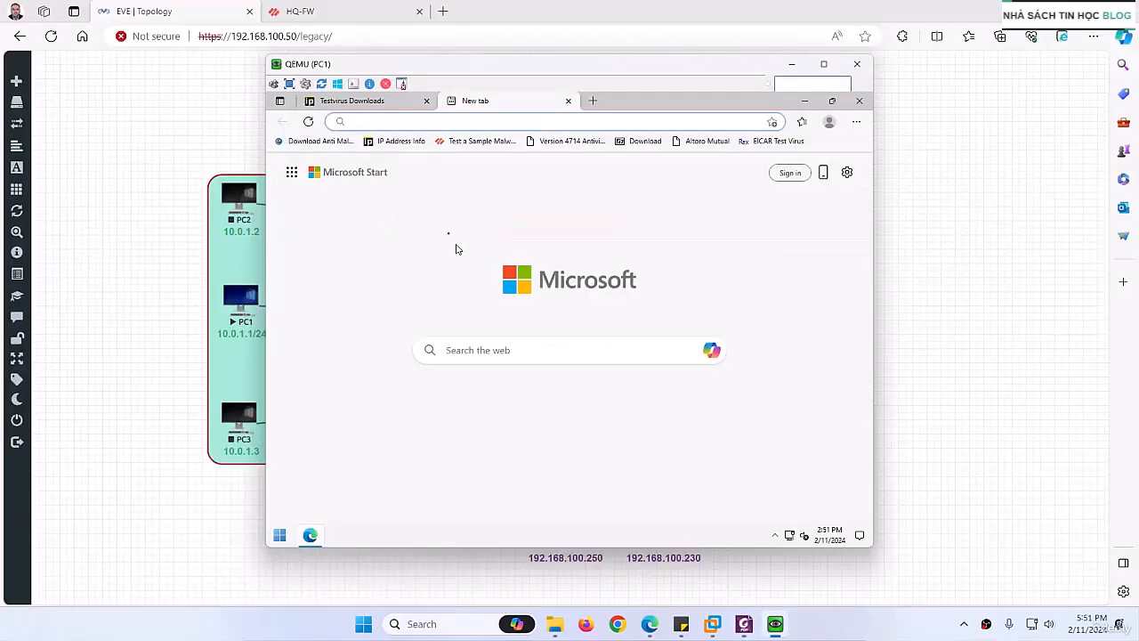
click(568, 100)
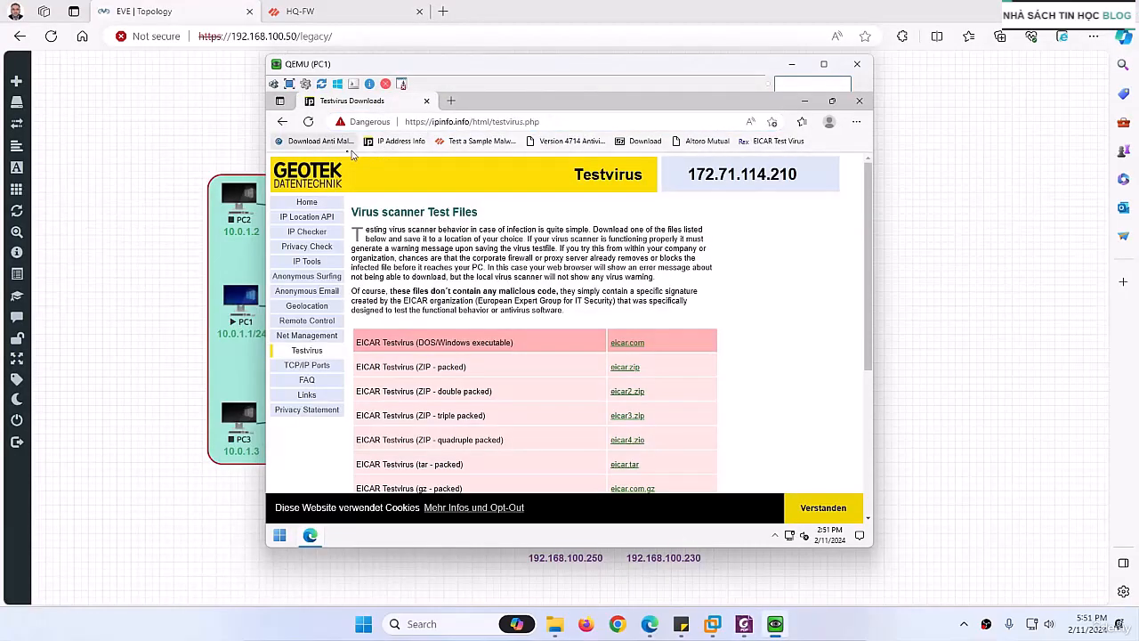
Step: Open the bookmarked EICAR anti-malware test file page and go to its download area
click(336, 147)
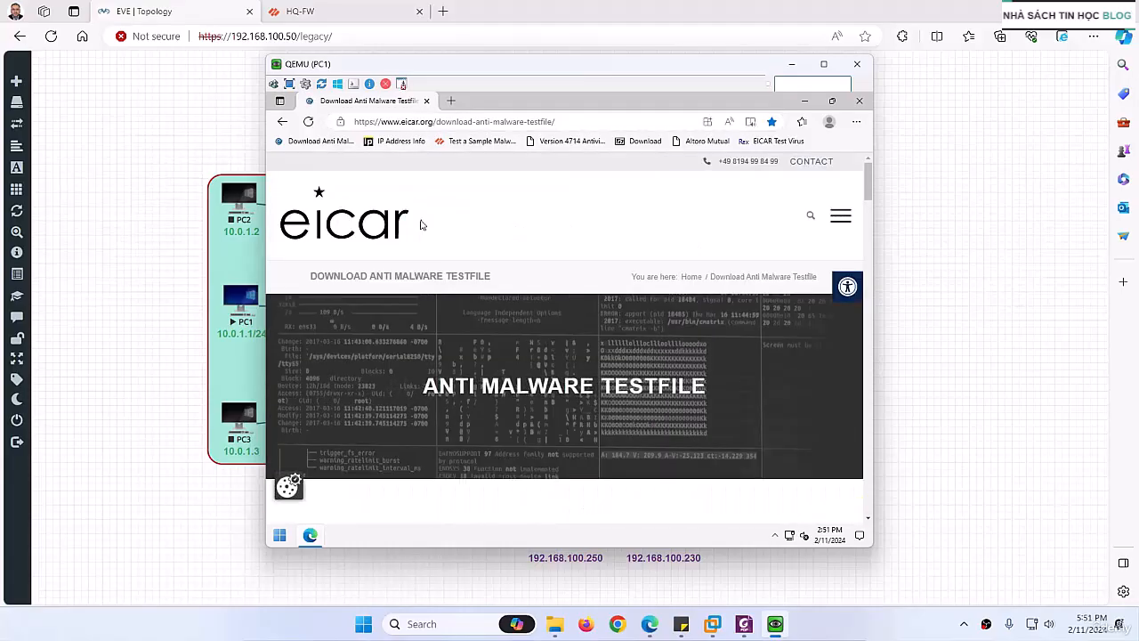
scroll(469, 375, down, 10)
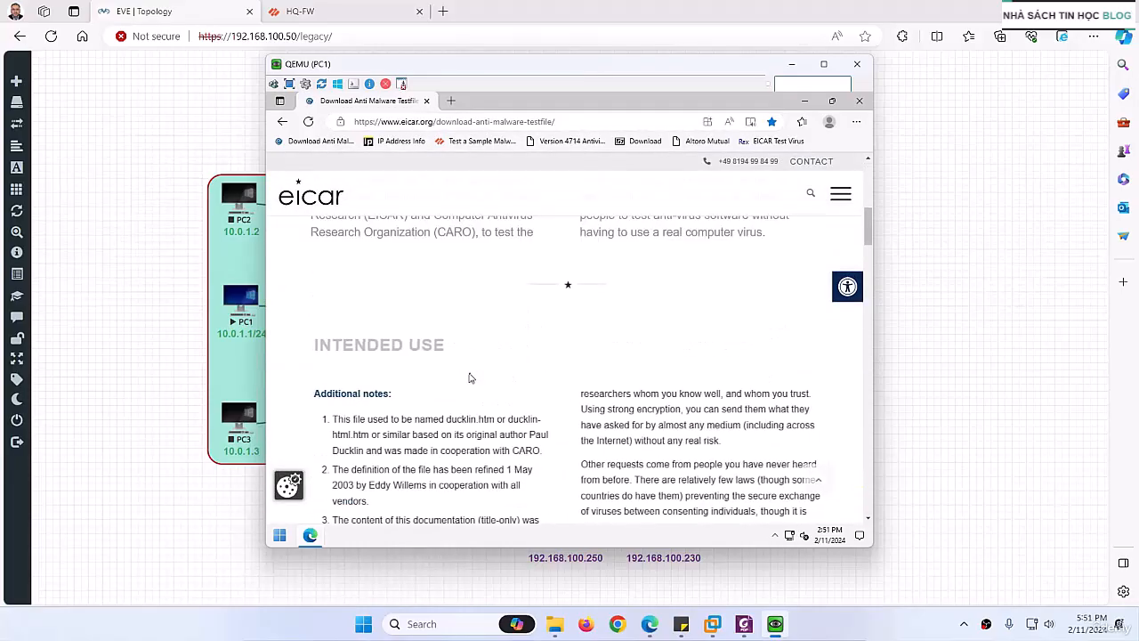
scroll(469, 377, down, 10)
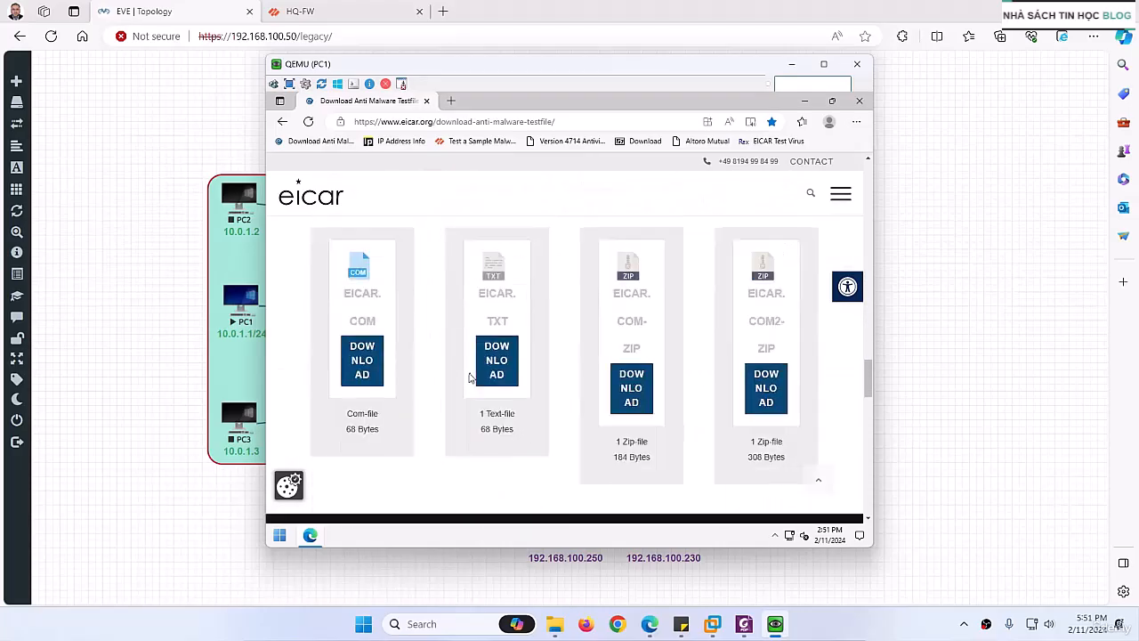
scroll(468, 377, up, 2)
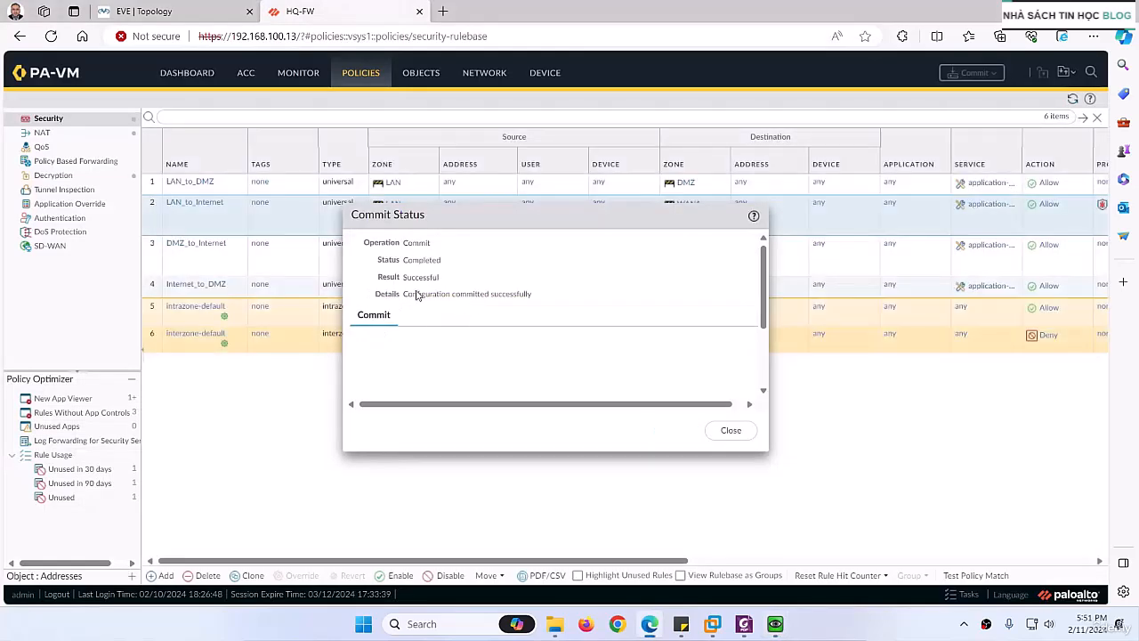
Step: Close the commit status on the HQ-FW firewall page and review the decryption policy rules
click(740, 432)
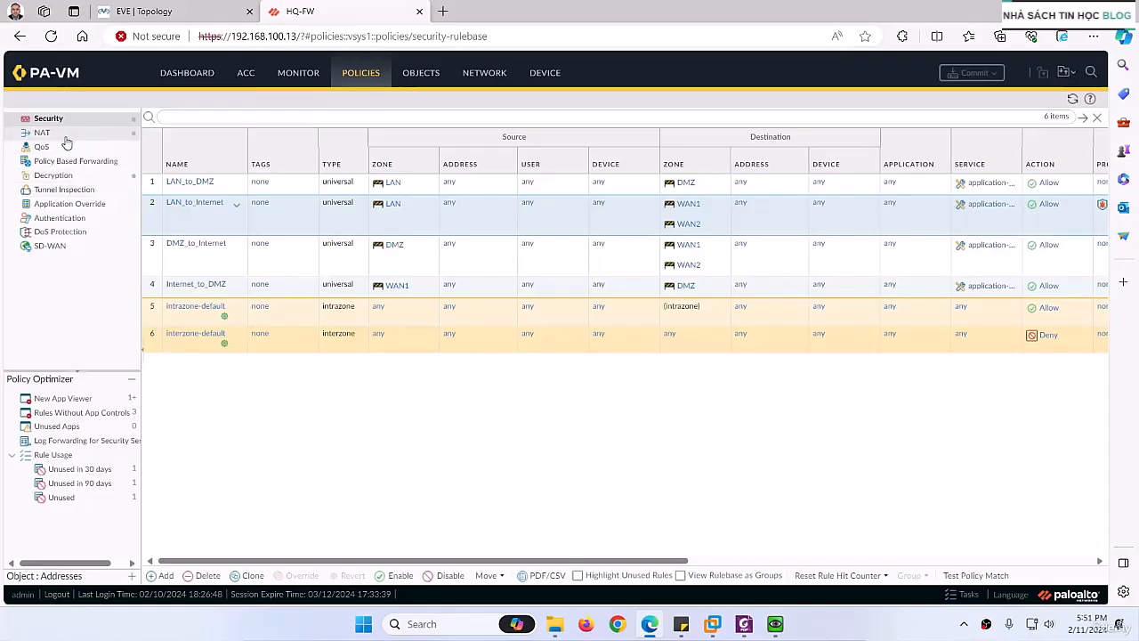
click(55, 178)
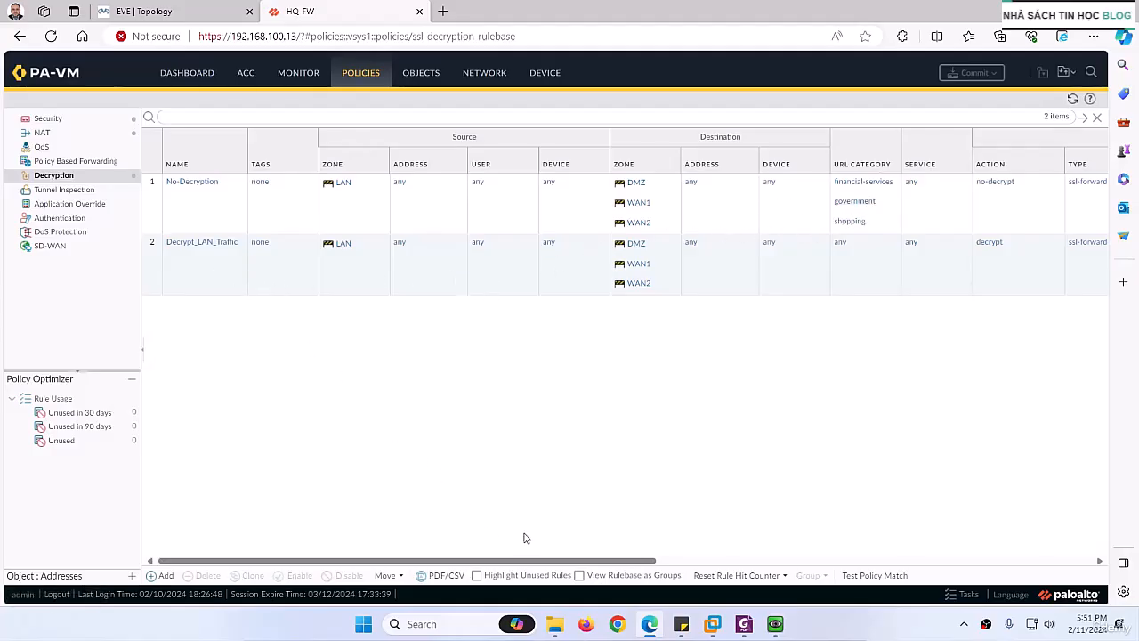
drag(525, 561, 415, 419)
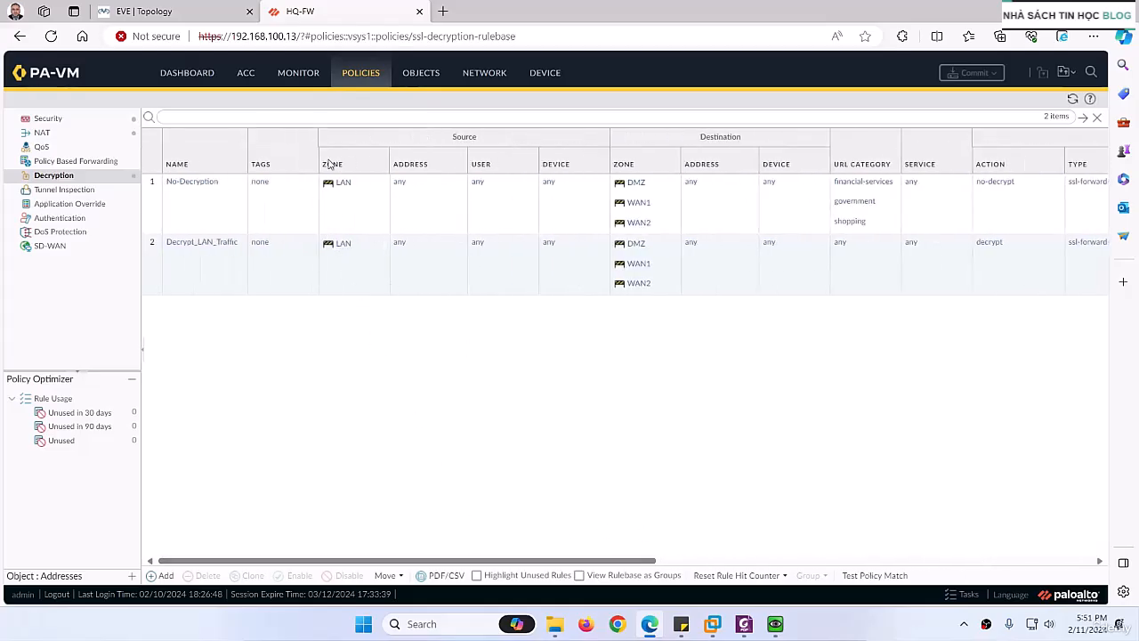
Step: Back in the PC1 window, try to download EICAR.COM past the unsafe-site warning and highlight the text of the resulting page
click(181, 12)
click(775, 628)
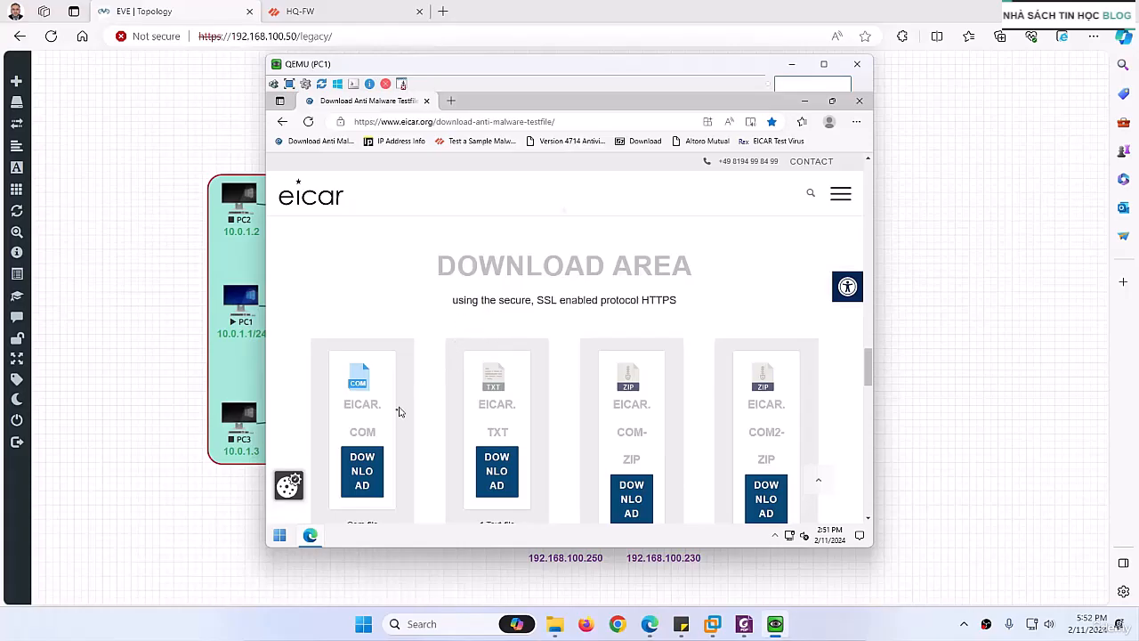
scroll(373, 443, down, 2)
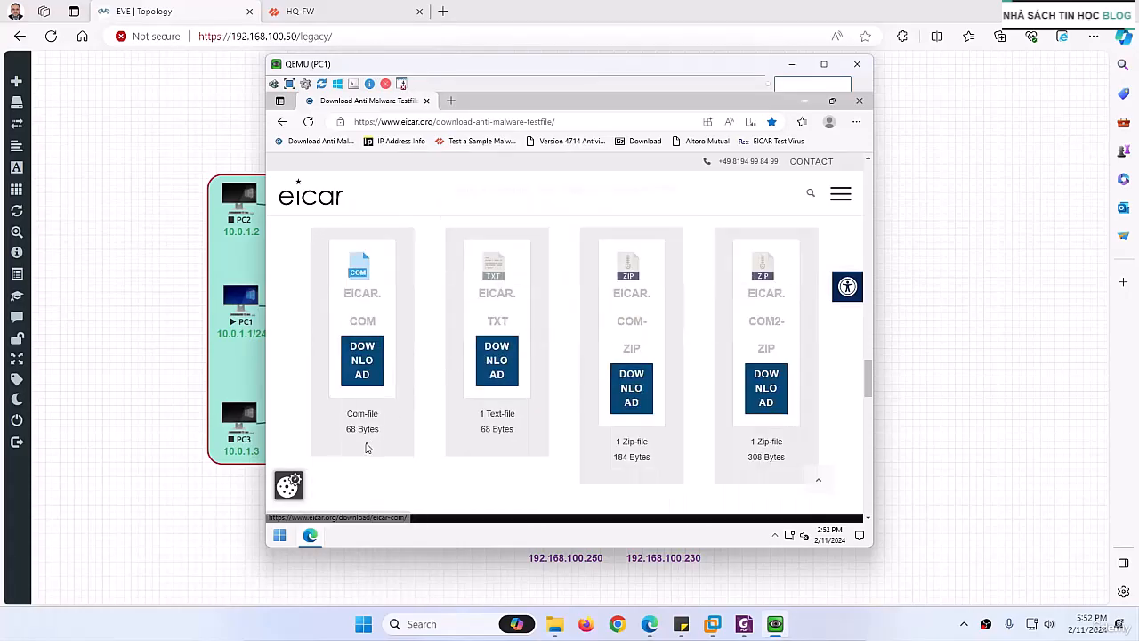
click(362, 359)
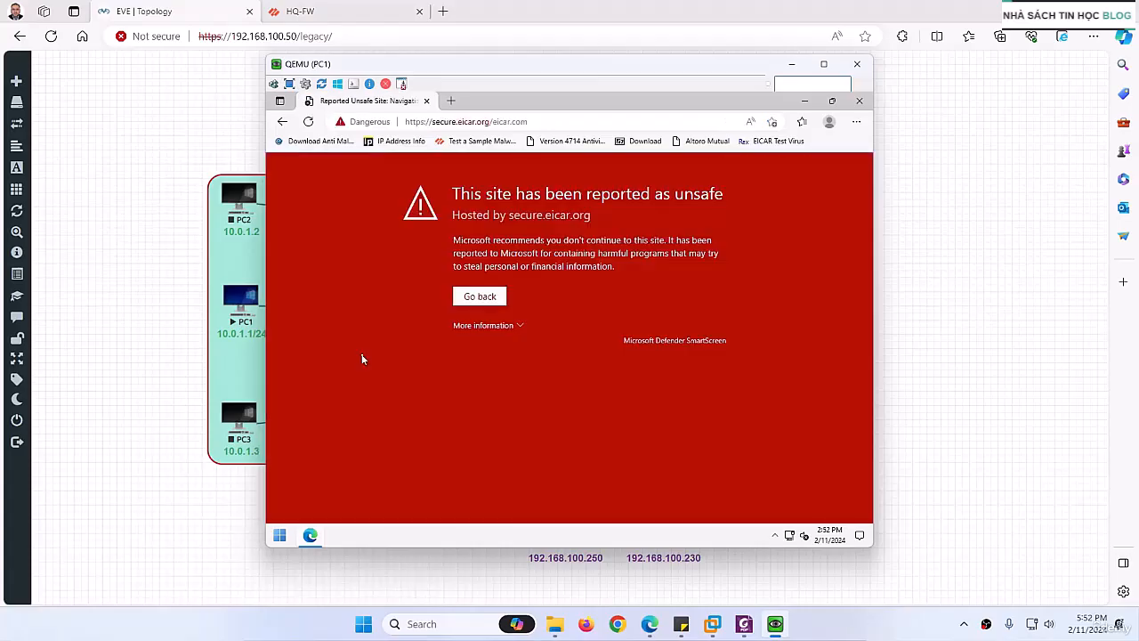
click(476, 330)
click(483, 443)
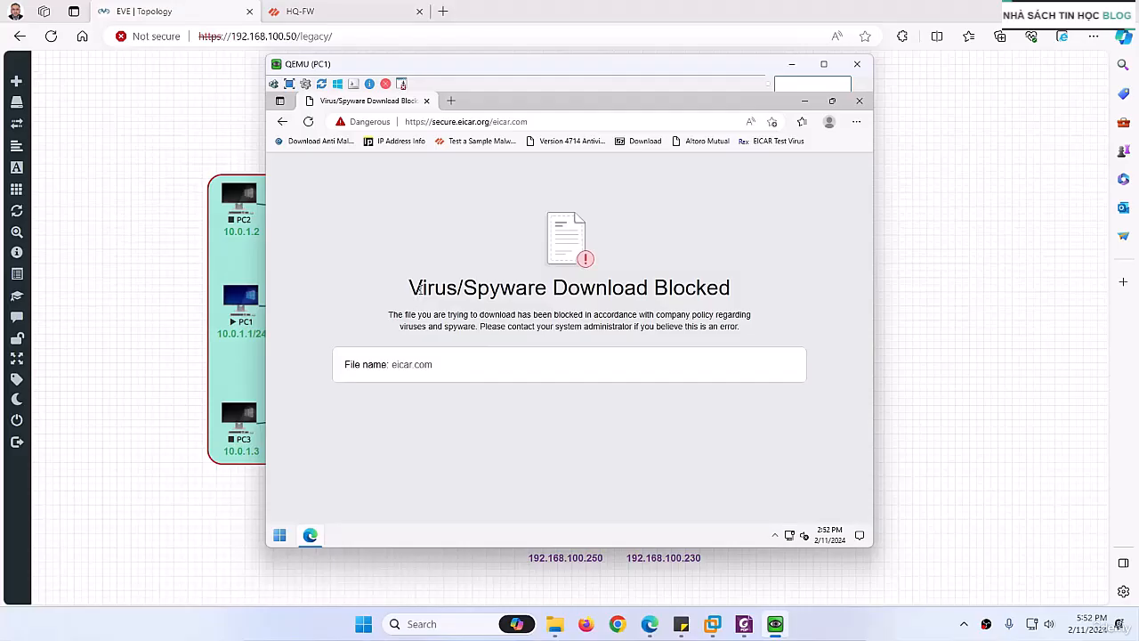
drag(415, 287, 736, 298)
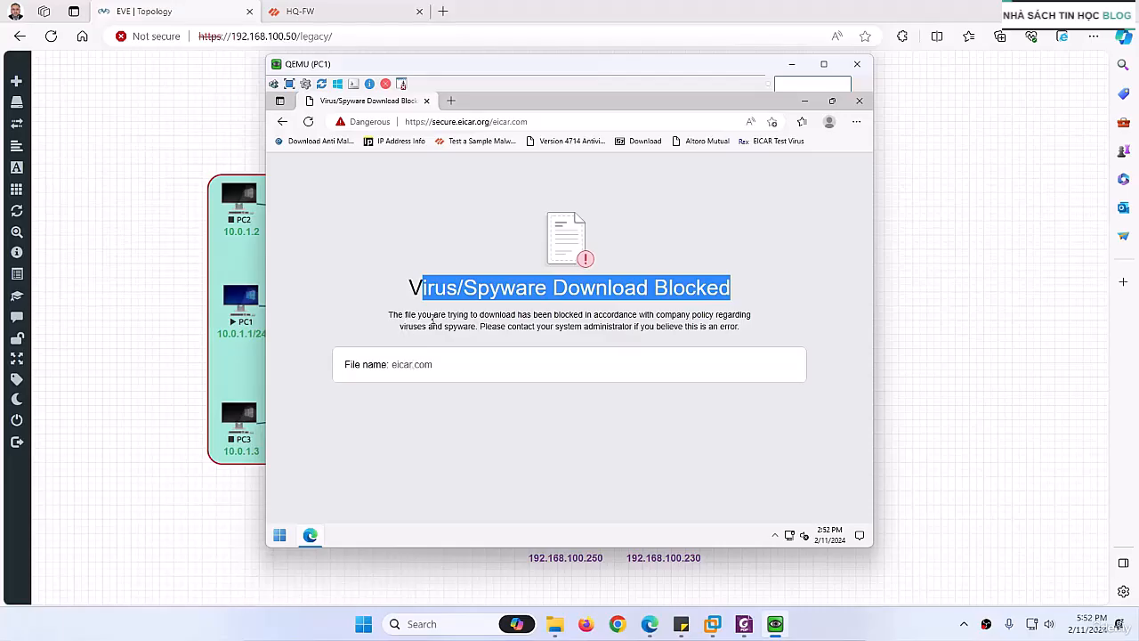
drag(525, 314, 683, 326)
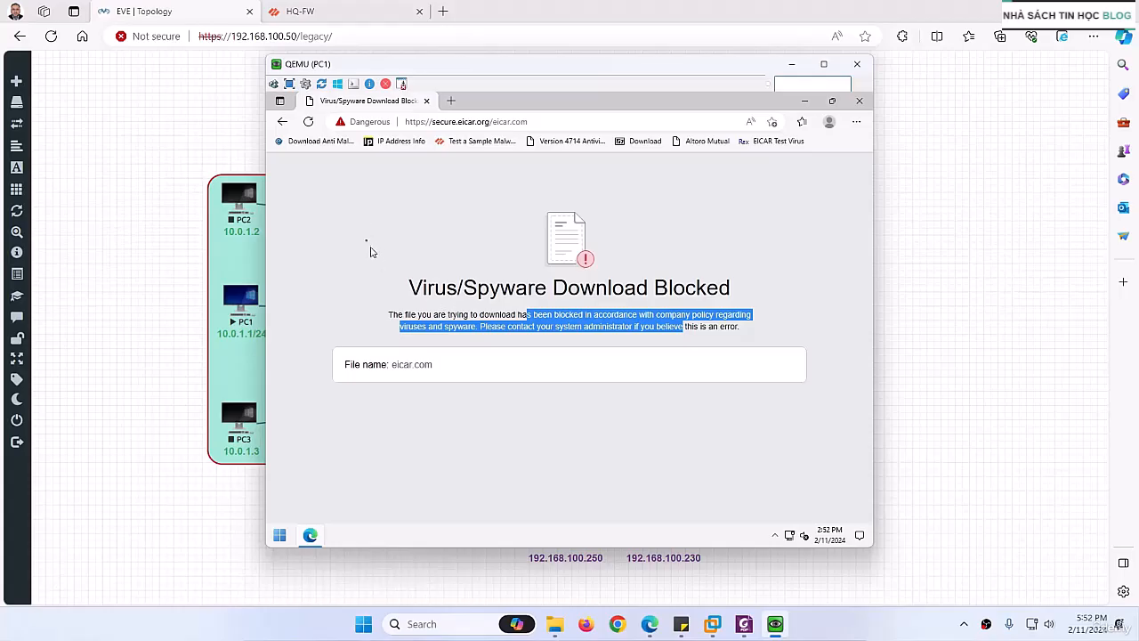
Step: Return to the EICAR download area and try to download EICAR.TXT, continuing past the unsafe-site warning
click(282, 121)
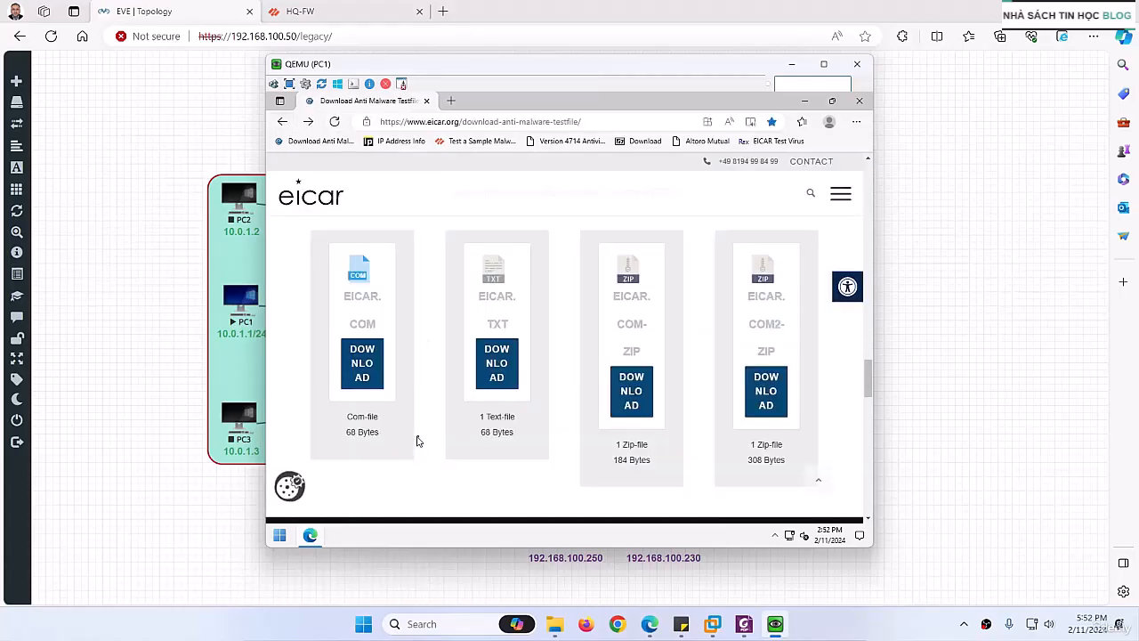
click(499, 374)
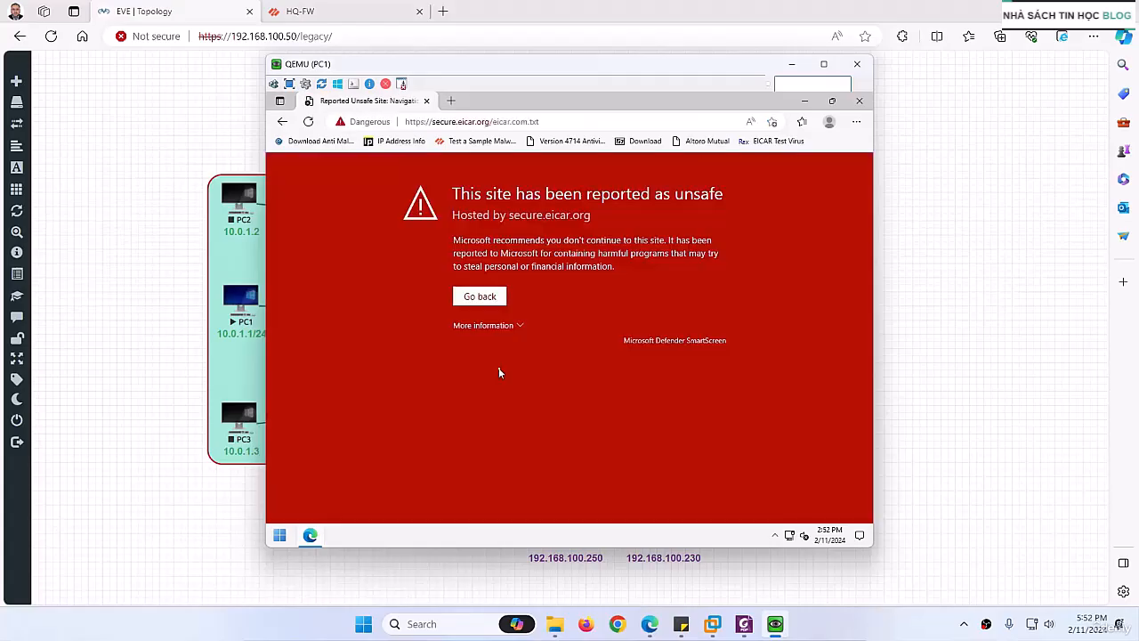
click(495, 328)
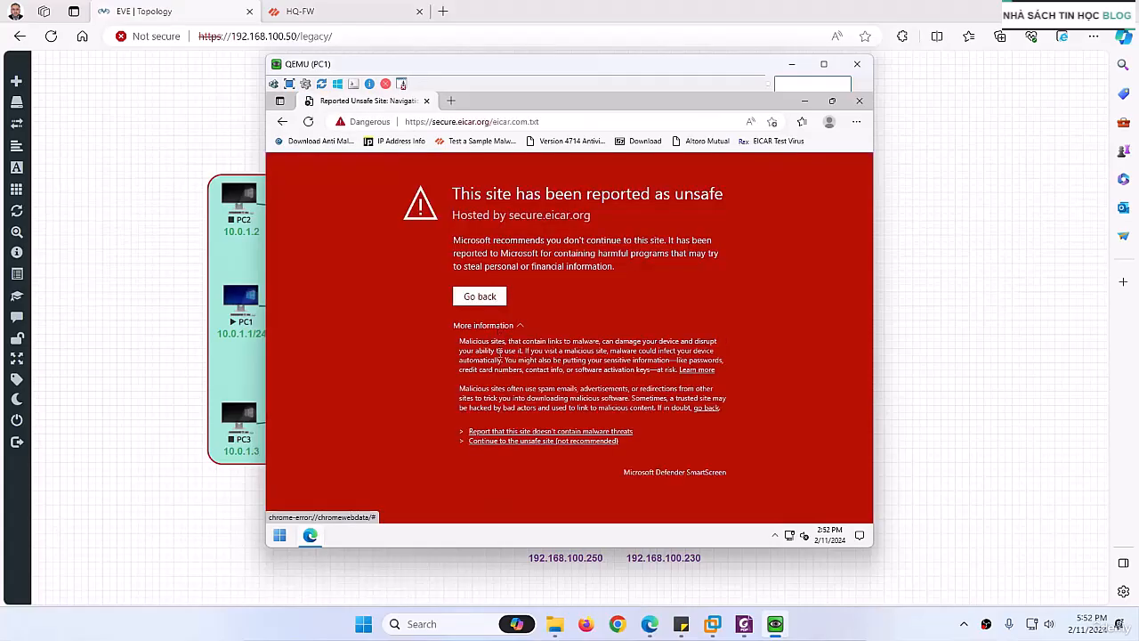
click(486, 441)
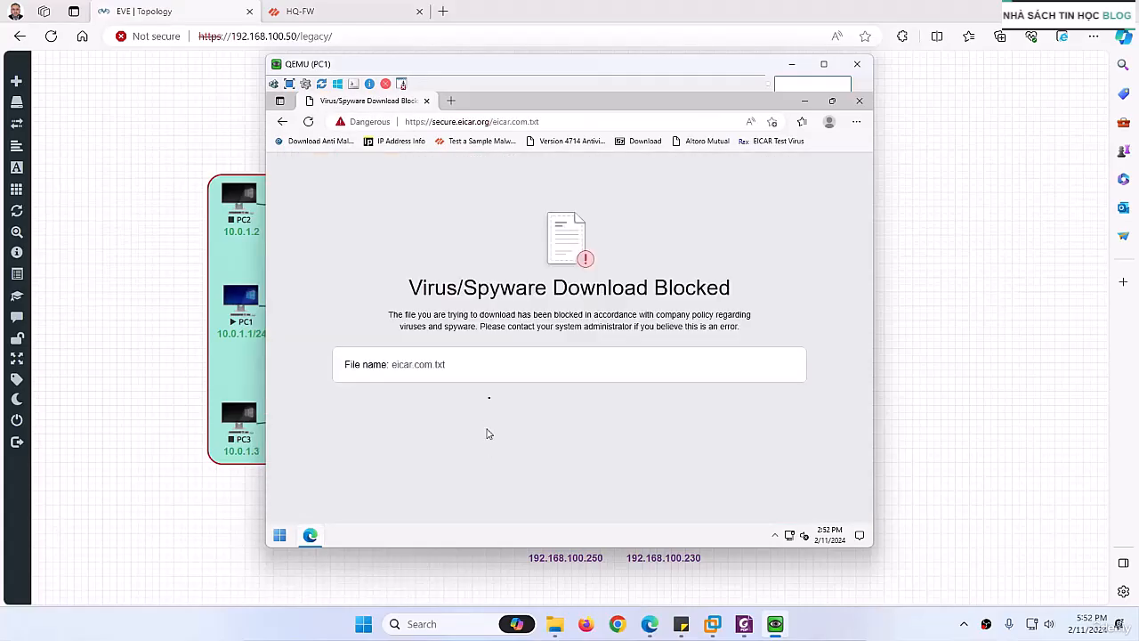
double_click(456, 372)
Step: Go back to the EICAR download area and try to download EICAR.COM-ZIP, continuing past the unsafe-site warning
click(282, 121)
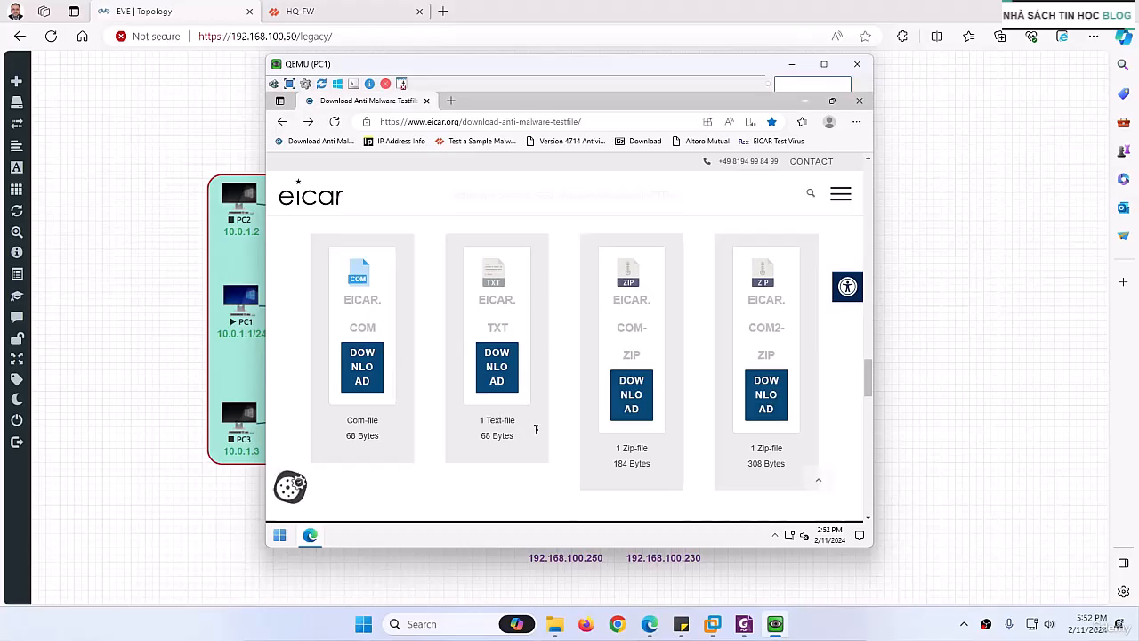
click(489, 380)
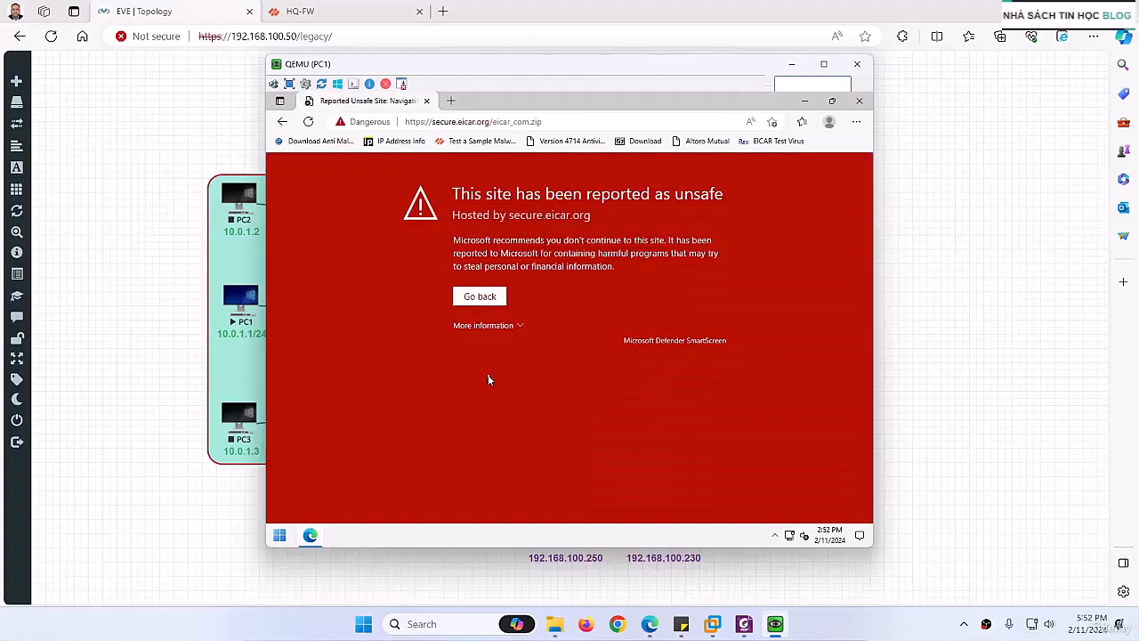
click(488, 326)
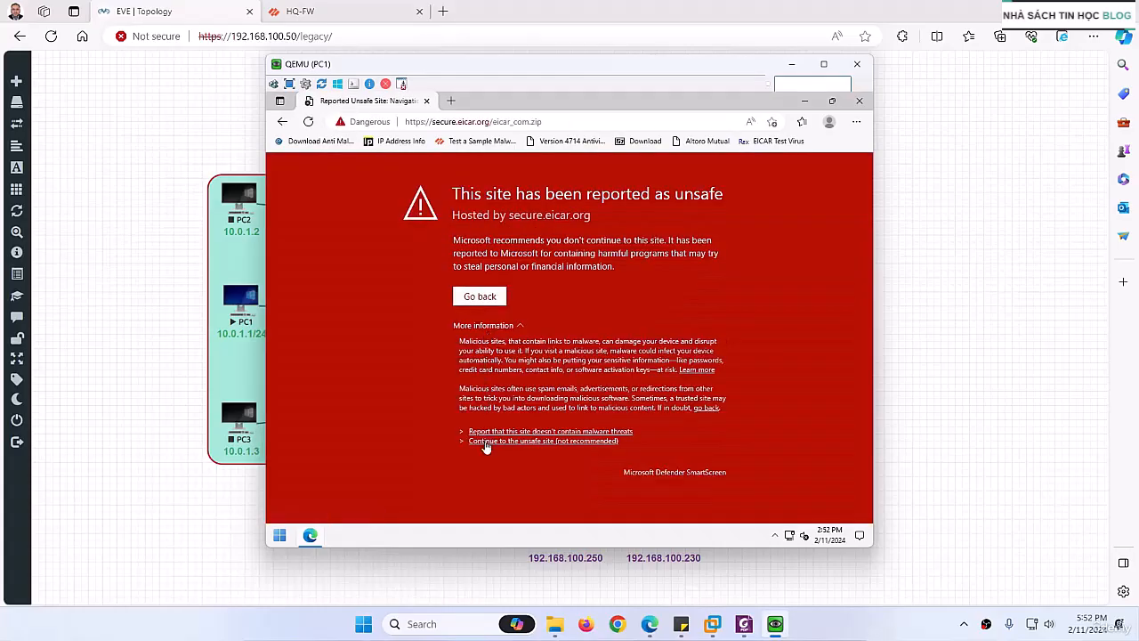
click(486, 442)
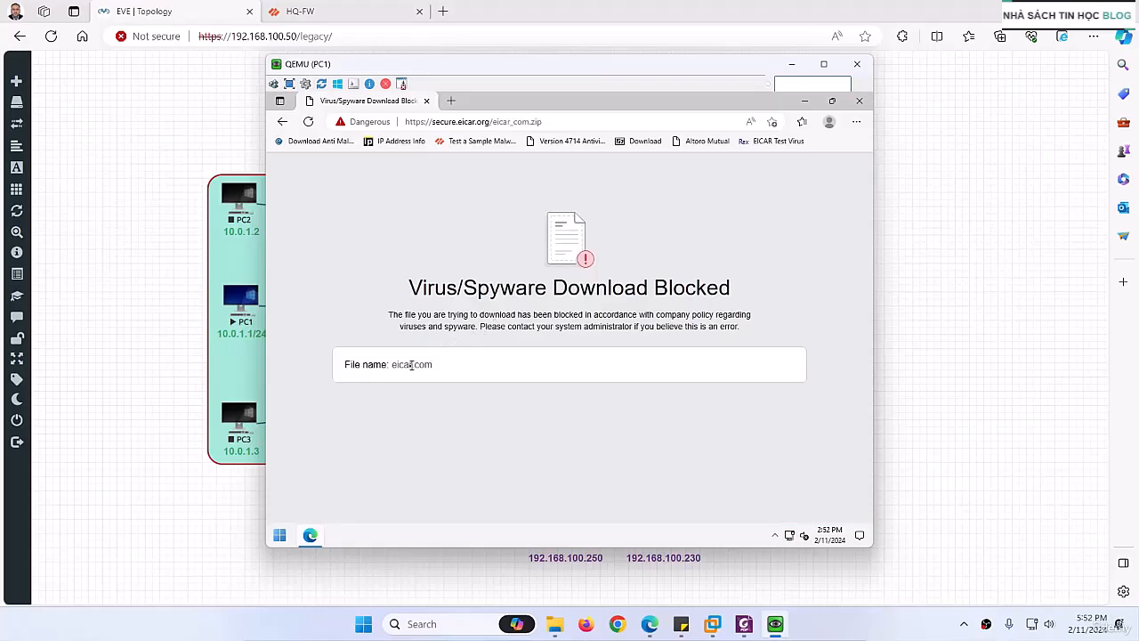
Step: Return to the EICAR download area, try to download EICAR.COM2-ZIP, and go back to the download area
drag(411, 365, 437, 372)
click(282, 123)
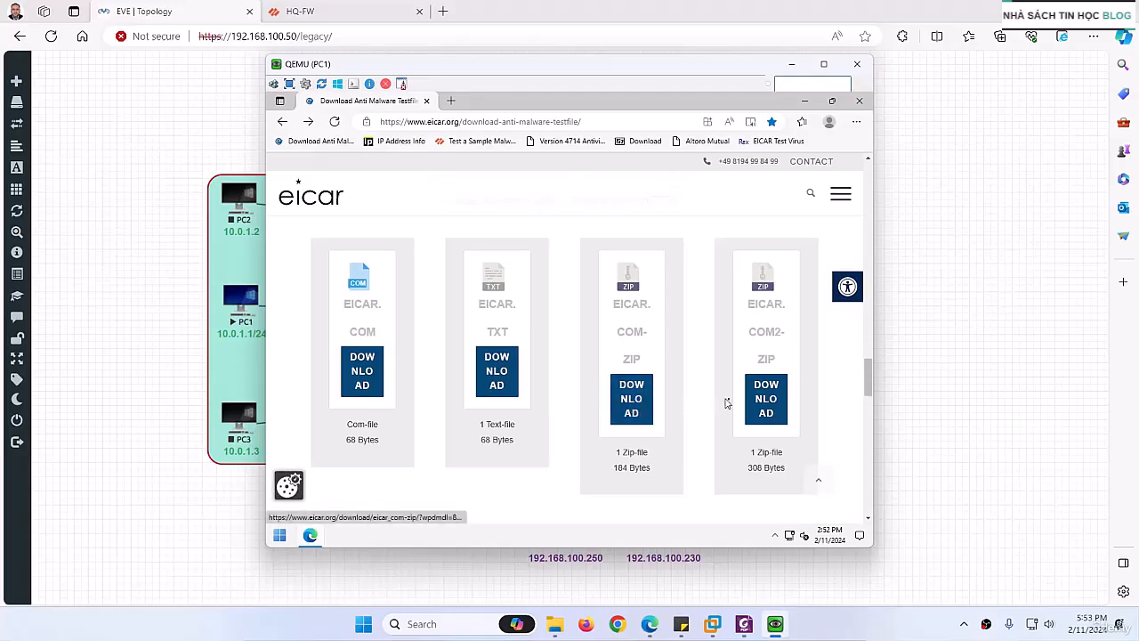
click(755, 401)
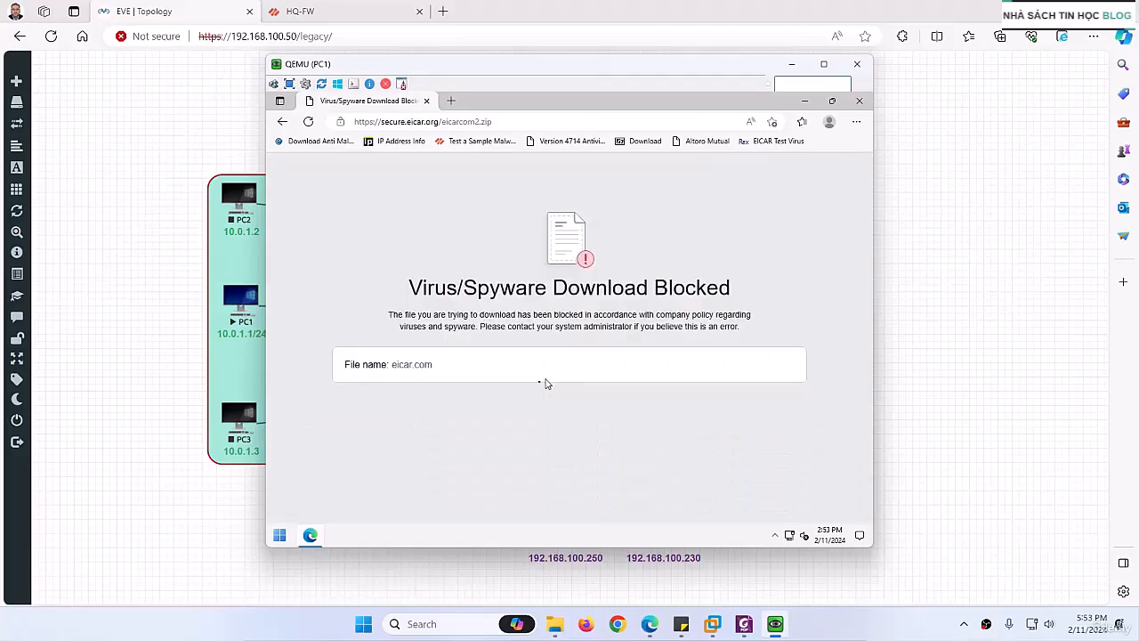
click(282, 121)
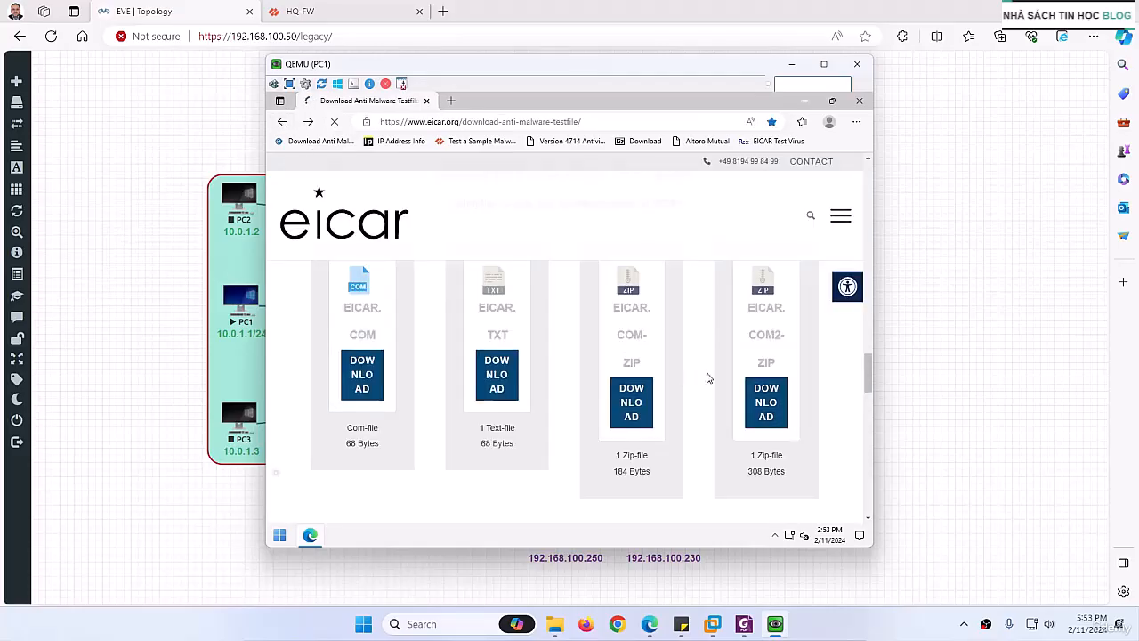
scroll(661, 429, down, 1)
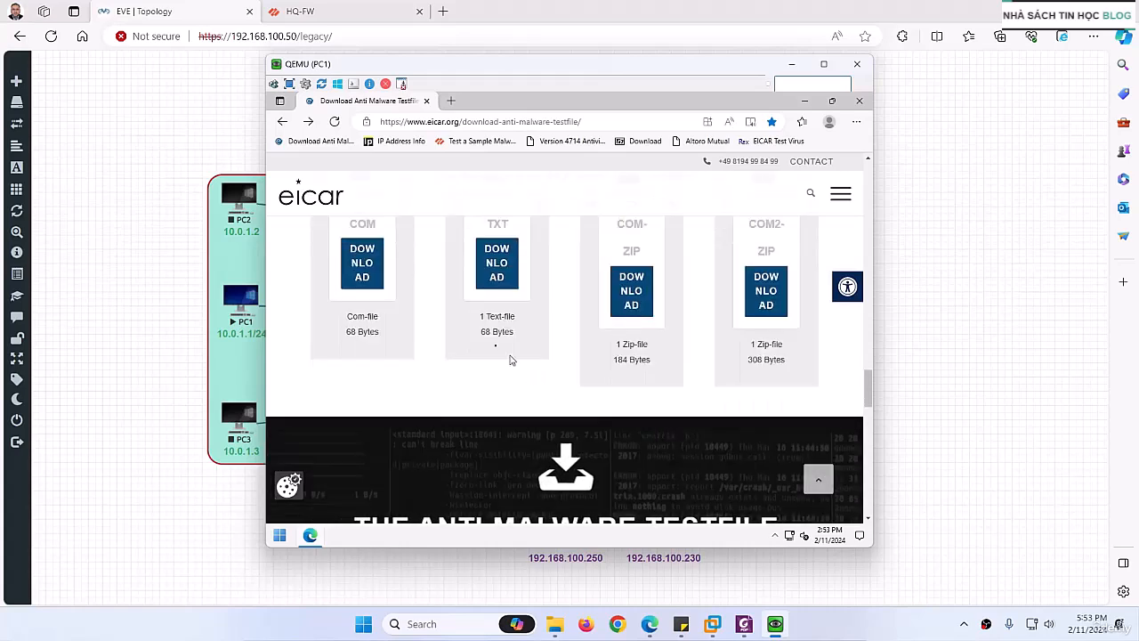
scroll(481, 339, up, 2)
scroll(459, 316, up, 1)
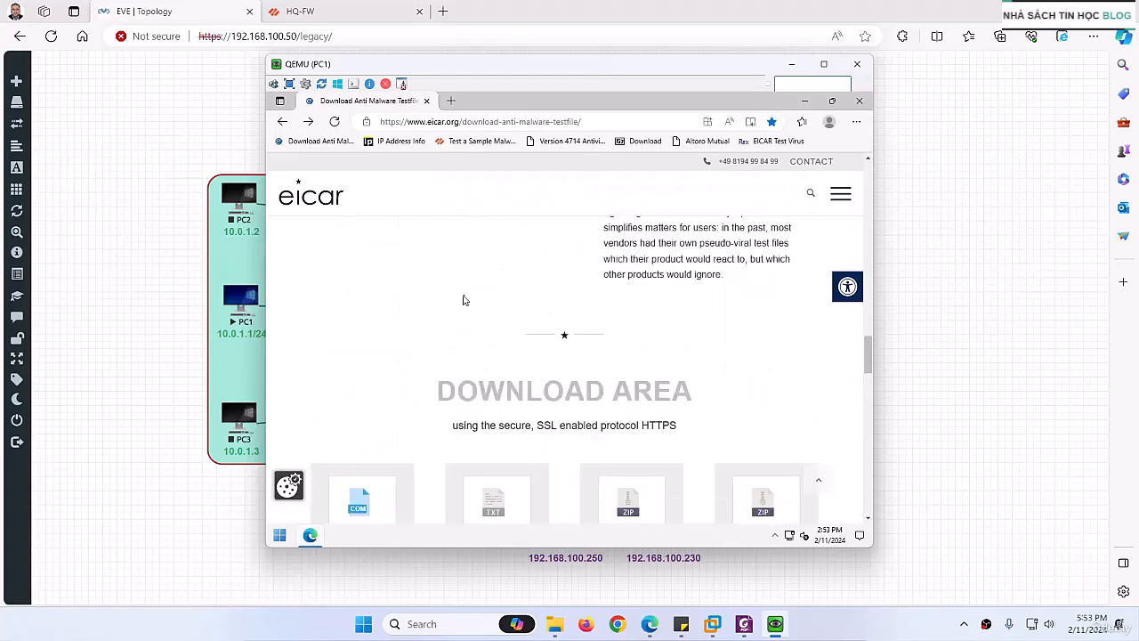
Step: Switch to the AV Lab PDF in Foxit and read the testing section through to the Threat log verification instructions
click(742, 623)
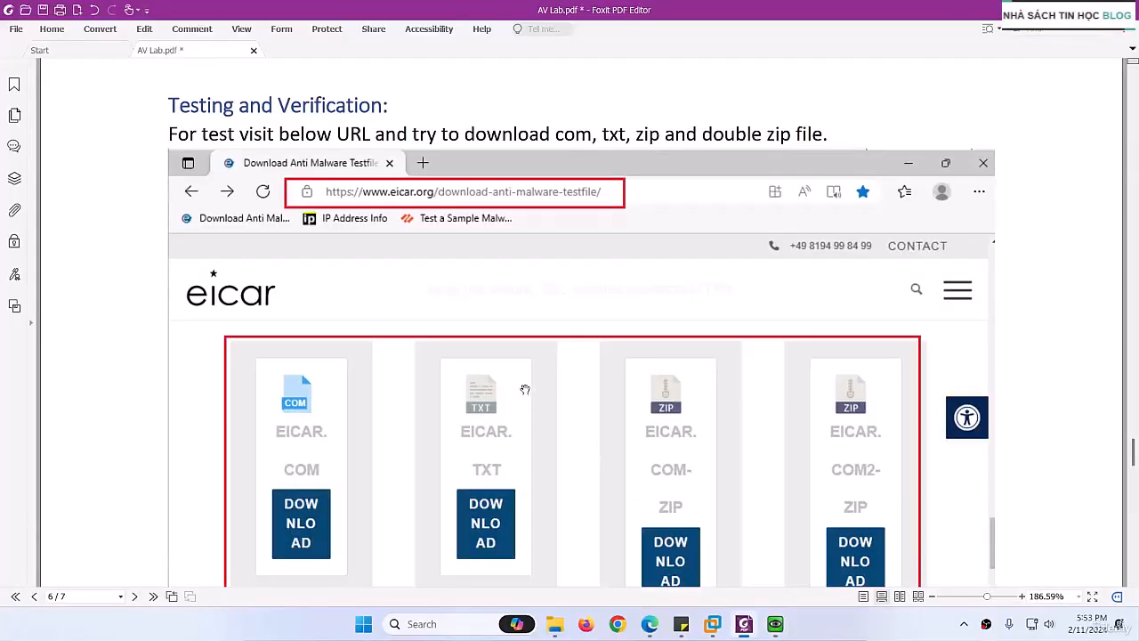
scroll(519, 391, down, 5)
scroll(556, 406, down, 10)
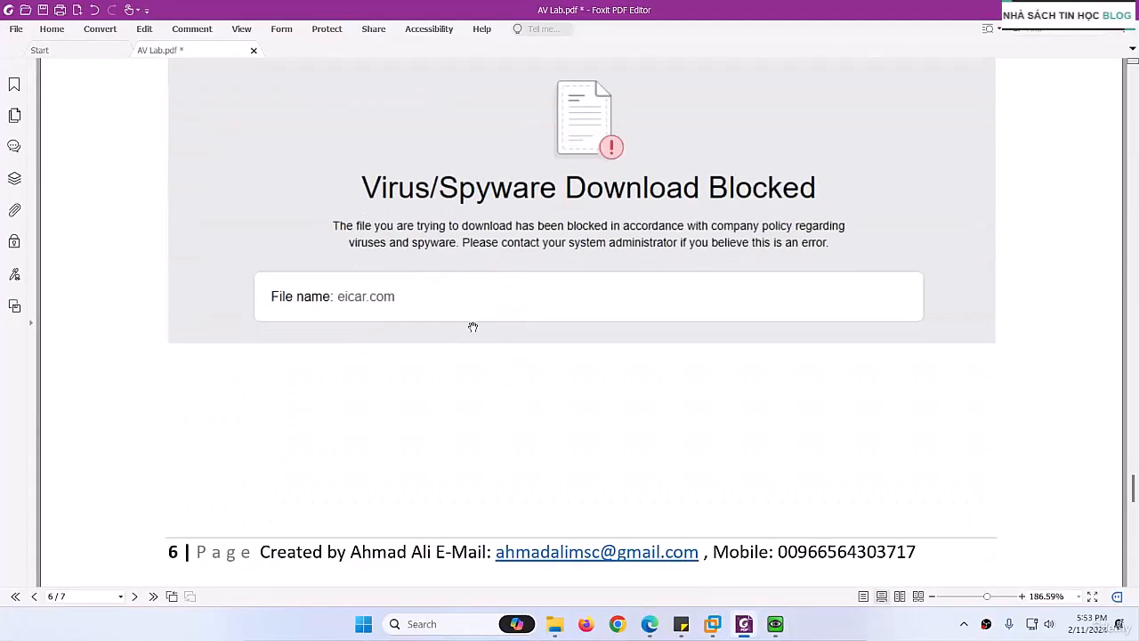
scroll(481, 391, down, 1)
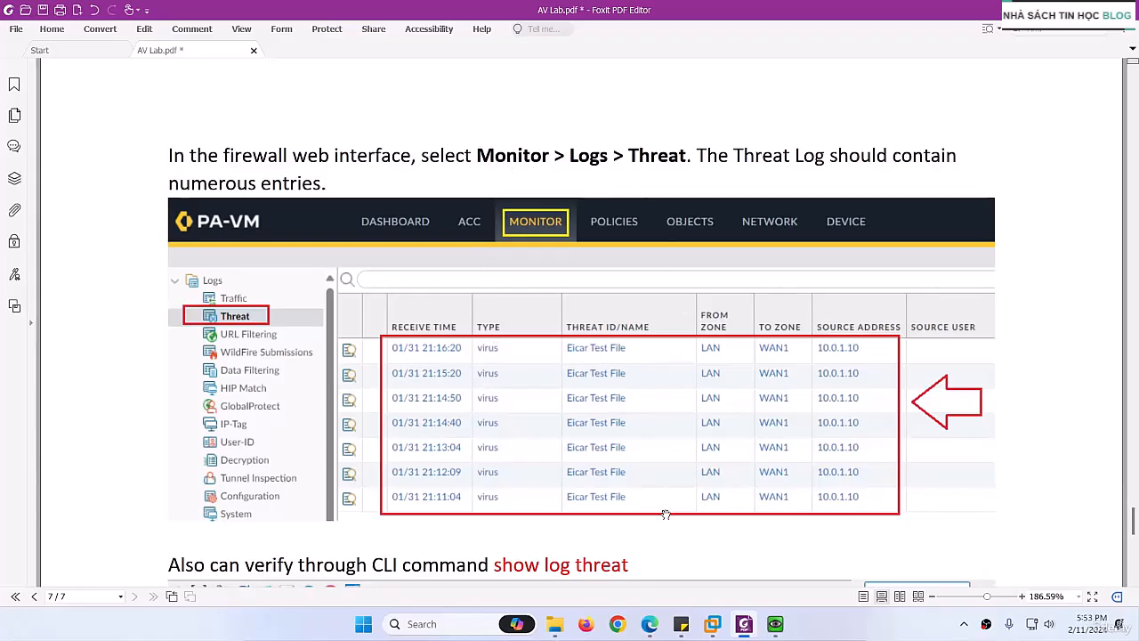
click(744, 624)
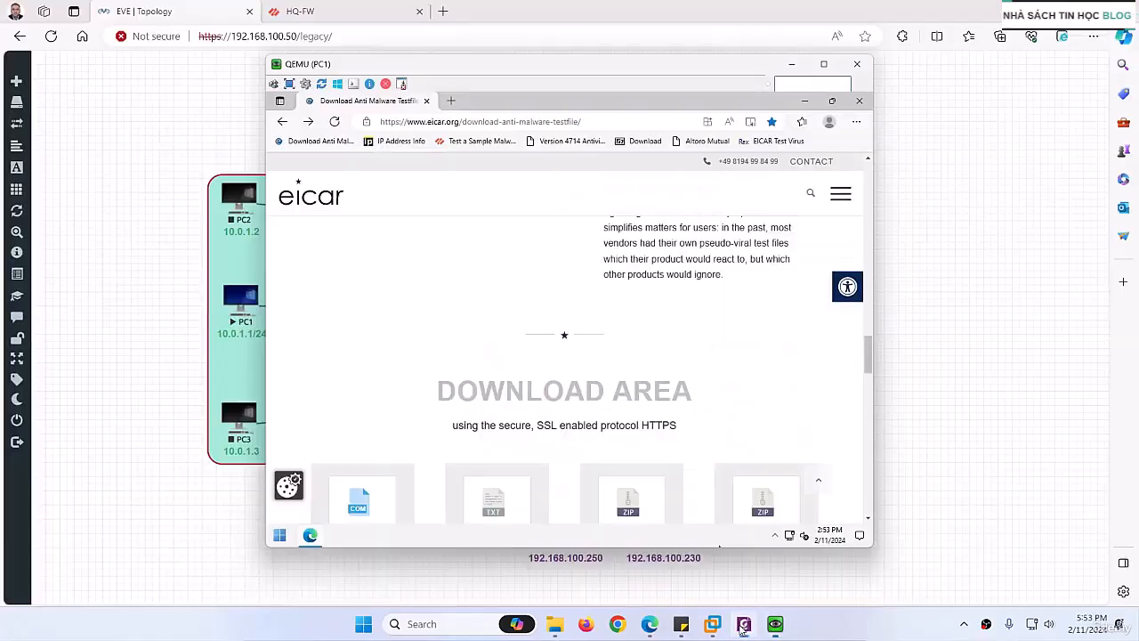
Step: Open the Threat log on the HQ-FW firewall page and compare its entries with PC1 in the topology and the PC1 browser window
click(336, 16)
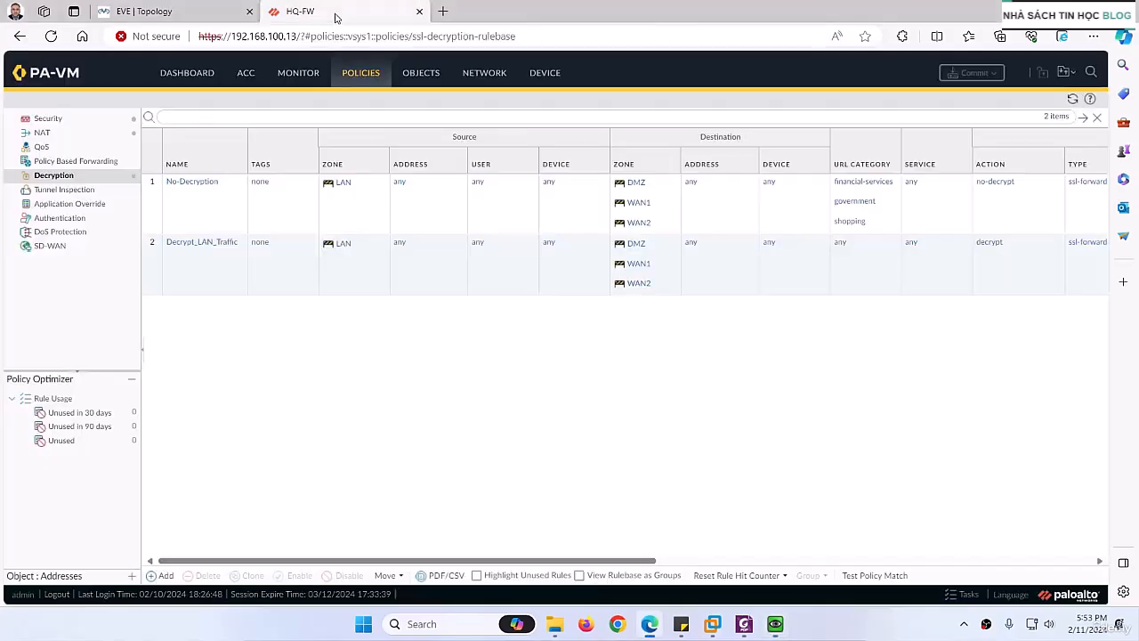
click(299, 75)
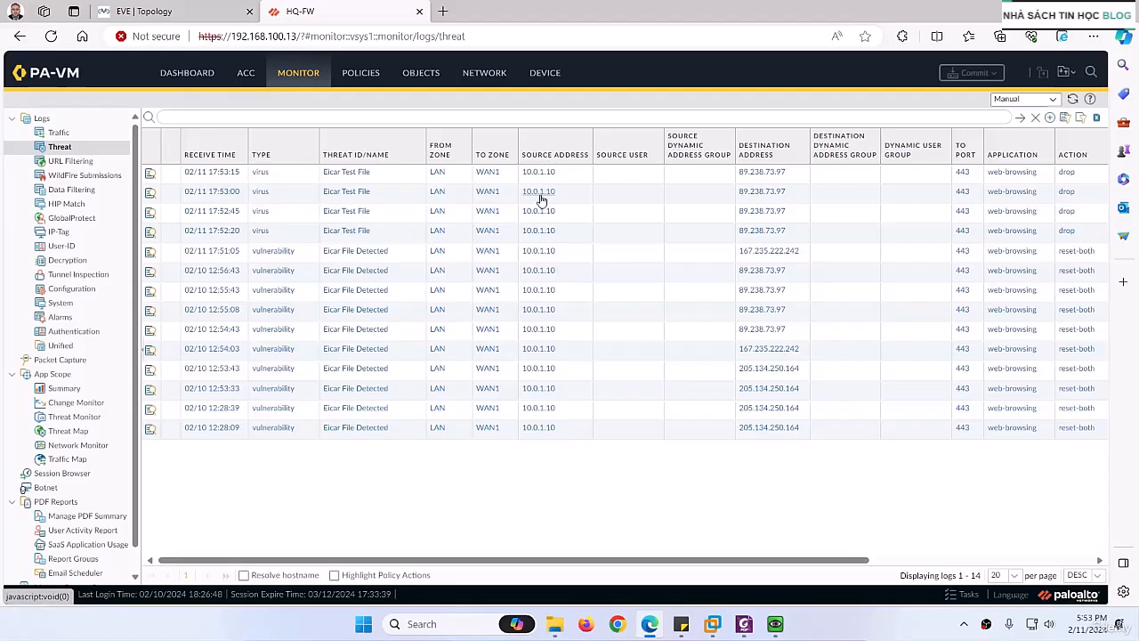
click(775, 623)
click(775, 623)
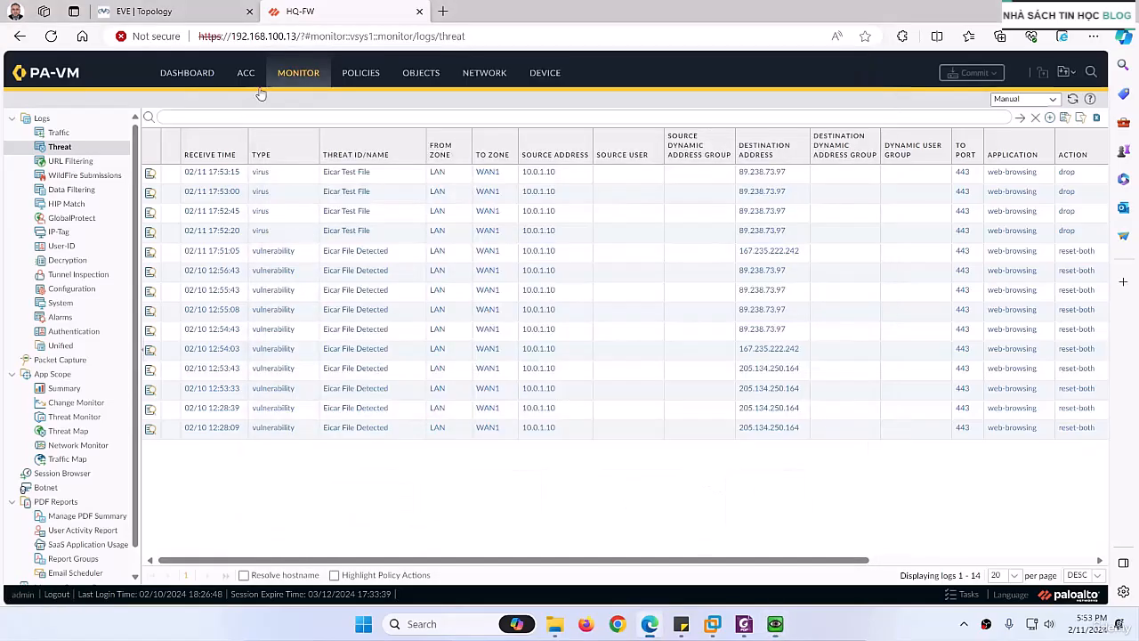
click(143, 11)
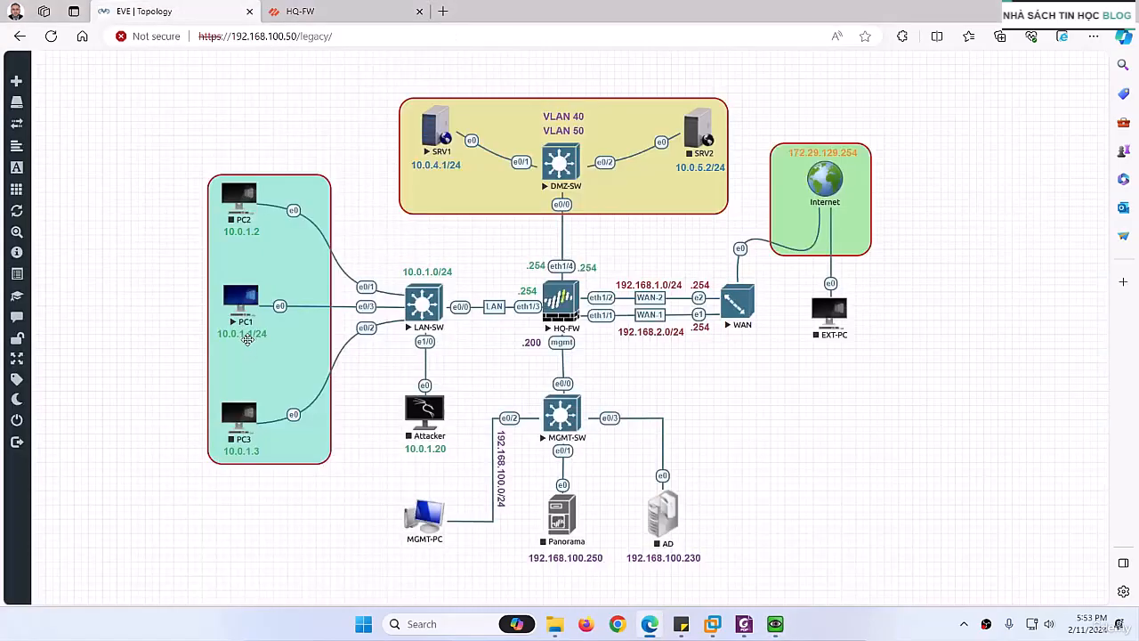
click(310, 18)
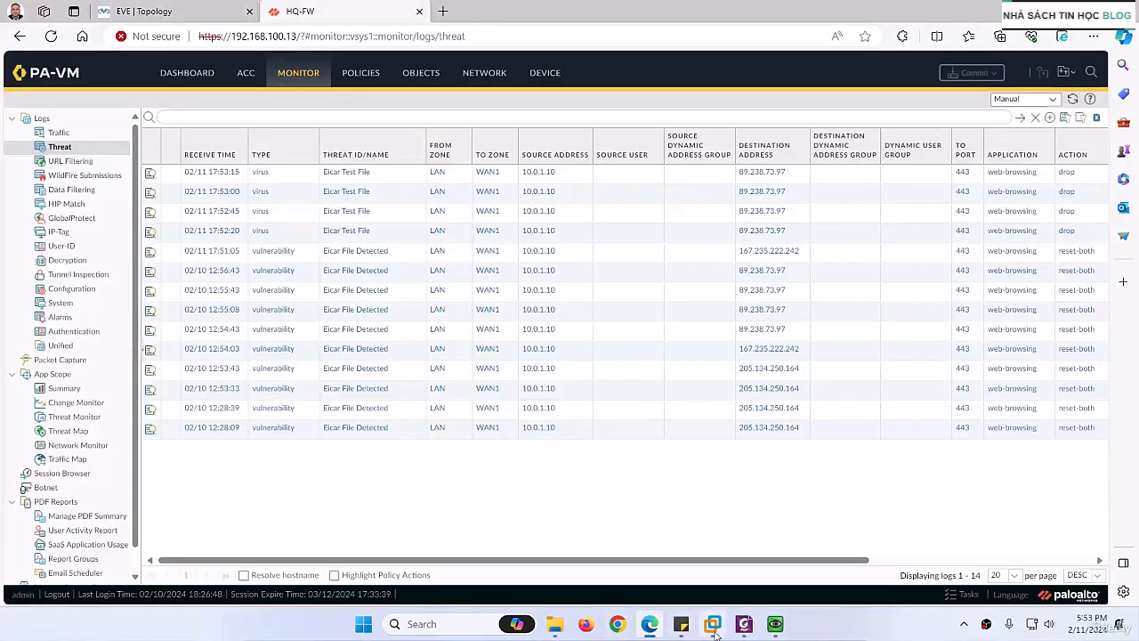
click(775, 624)
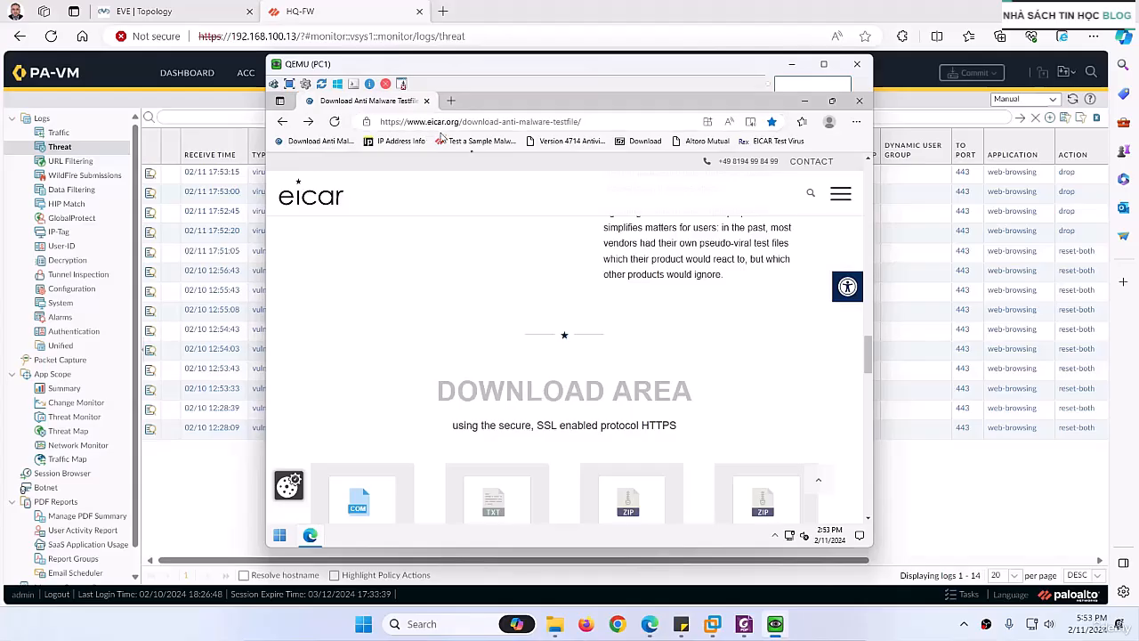
click(775, 623)
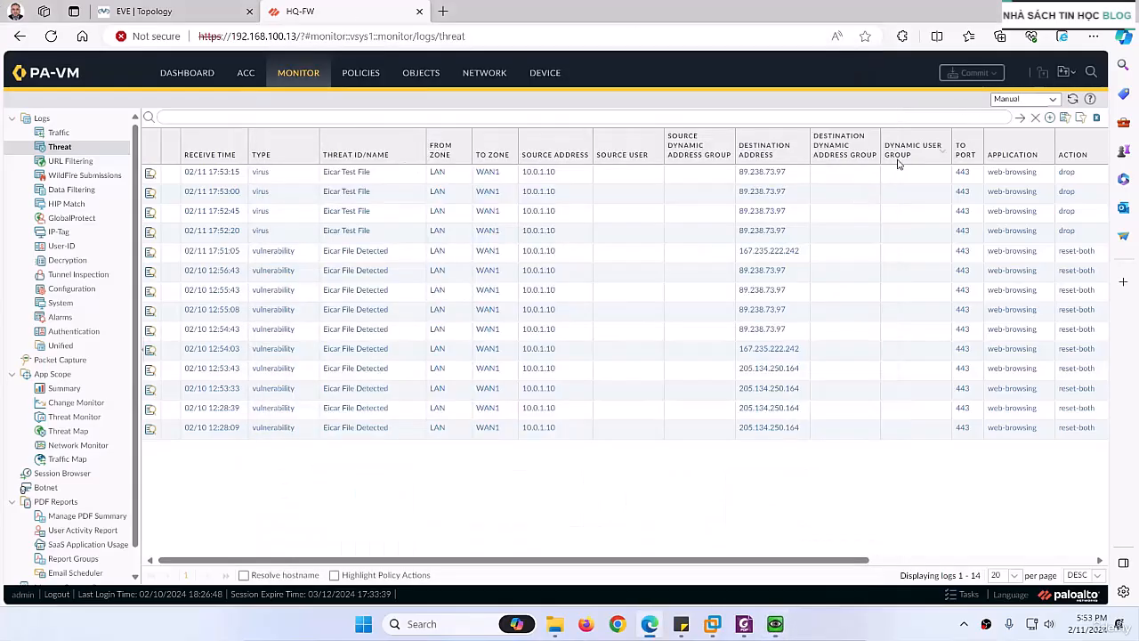
Step: Review the Threat log's severity and file name columns, and examine the detailed log view of the newest virus entry
drag(785, 564, 949, 572)
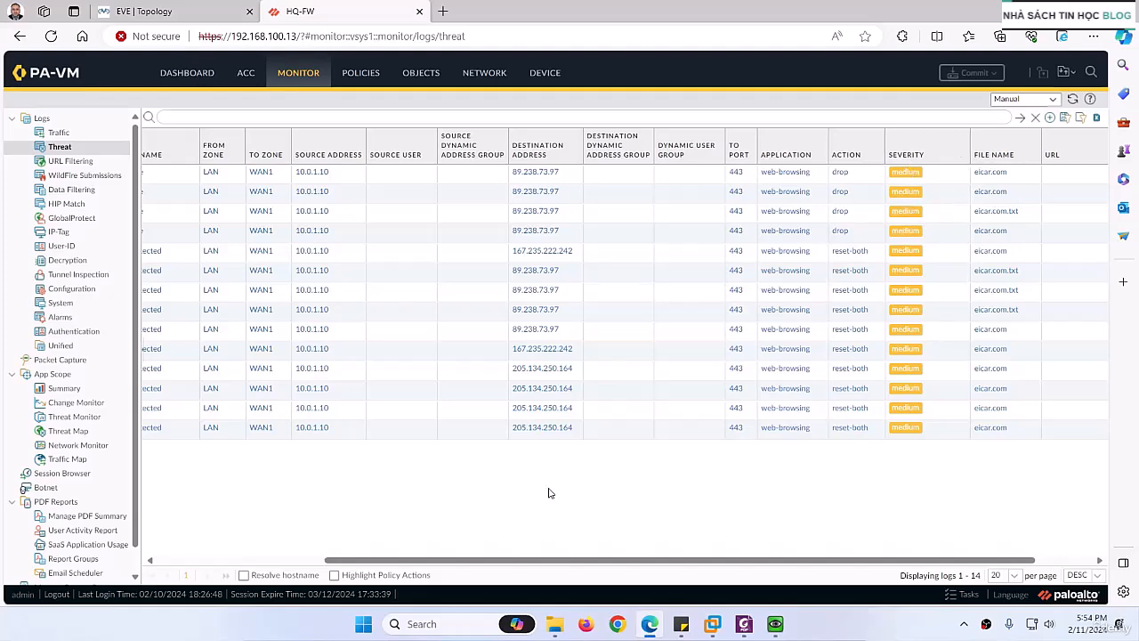
drag(476, 553, 311, 552)
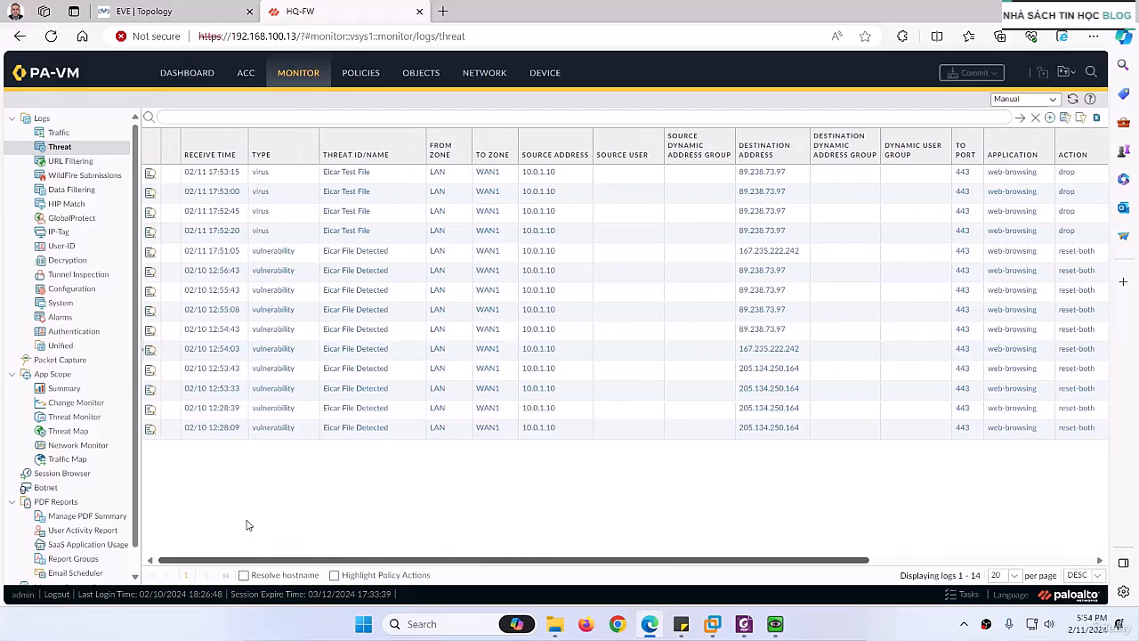
click(151, 174)
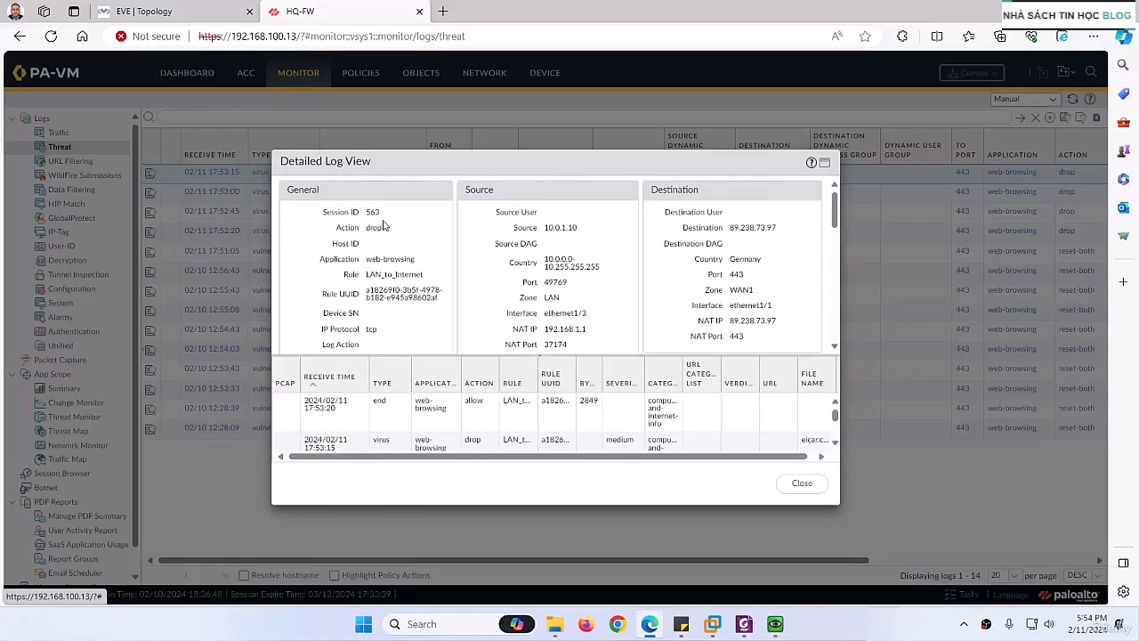
scroll(410, 311, down, 10)
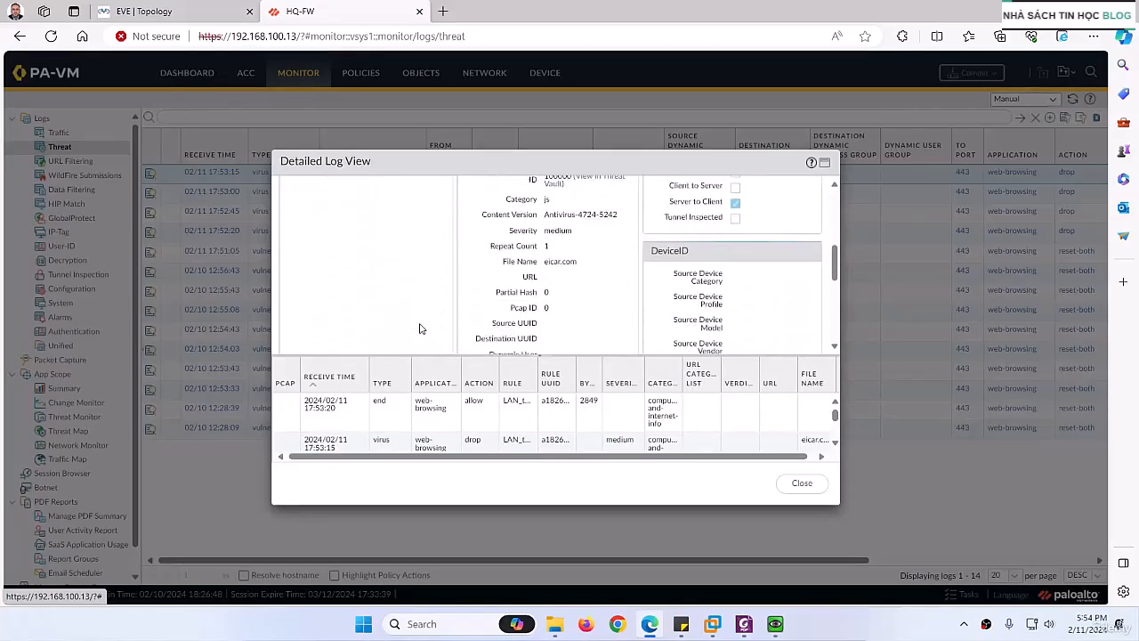
scroll(421, 329, down, 3)
scroll(421, 329, up, 12)
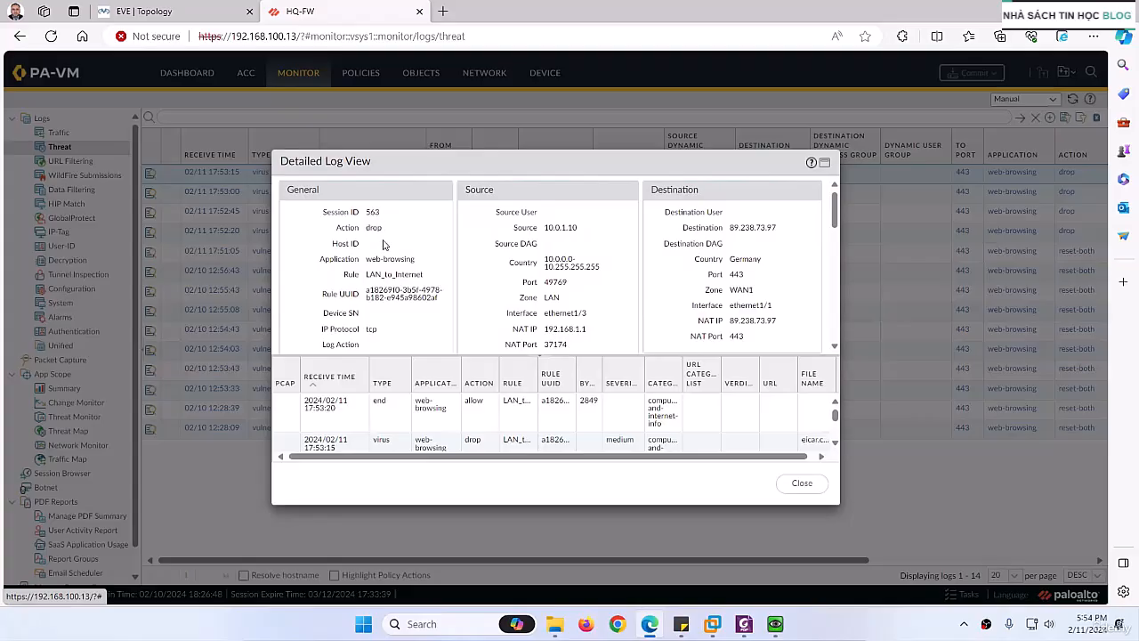
scroll(382, 244, down, 6)
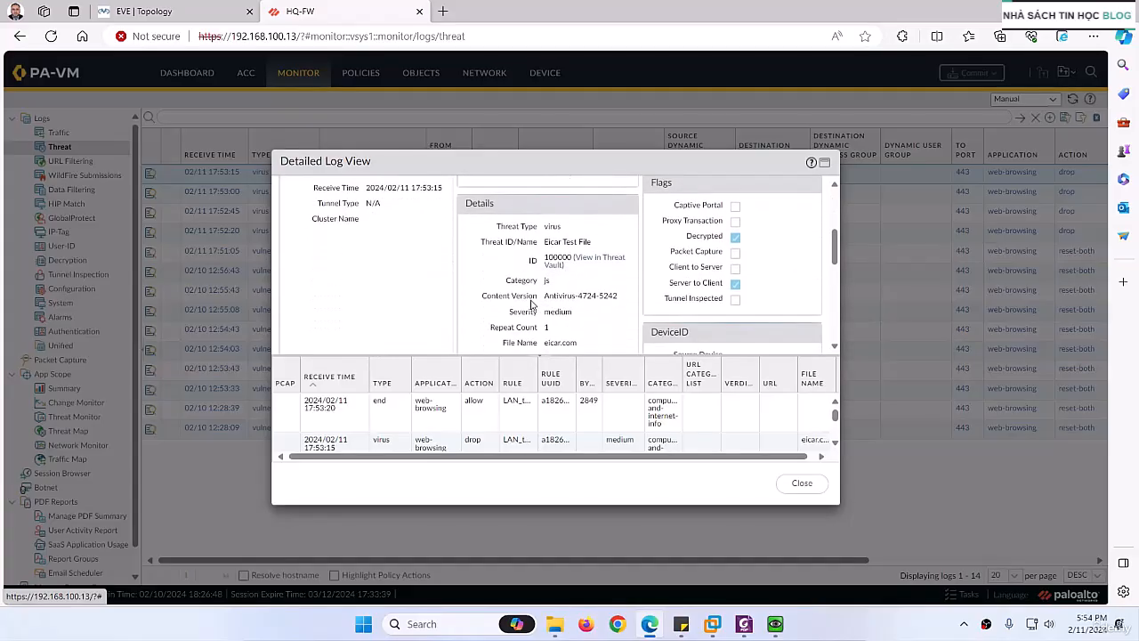
Step: Open the threat's Threat Vault link, close the resulting sign-in page, and finish reviewing and close the detailed log view
click(596, 260)
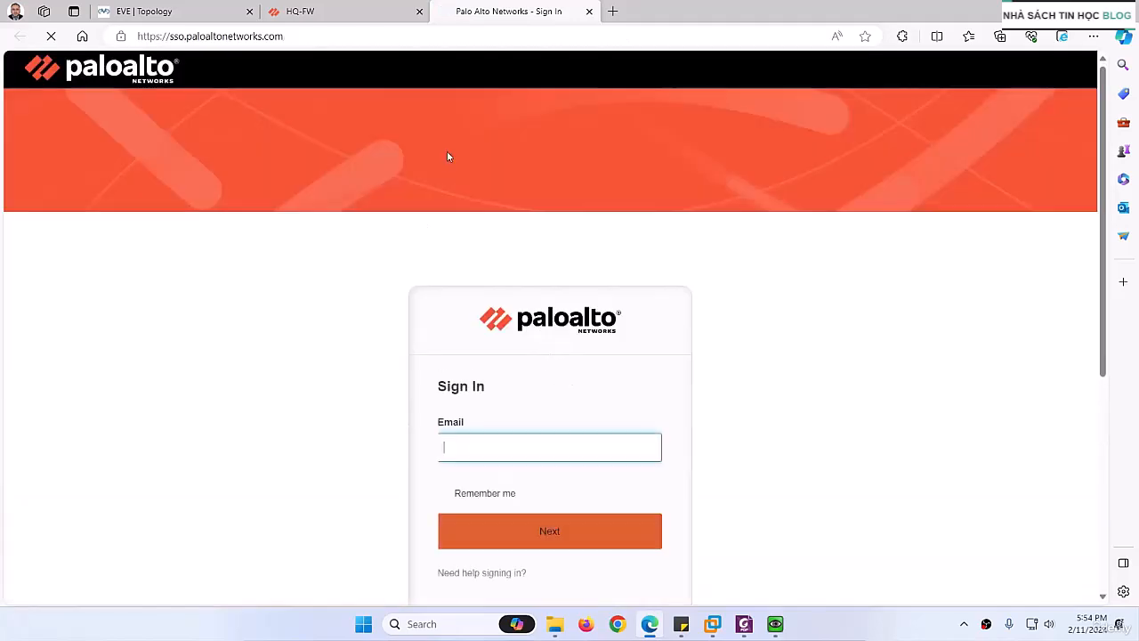
click(589, 12)
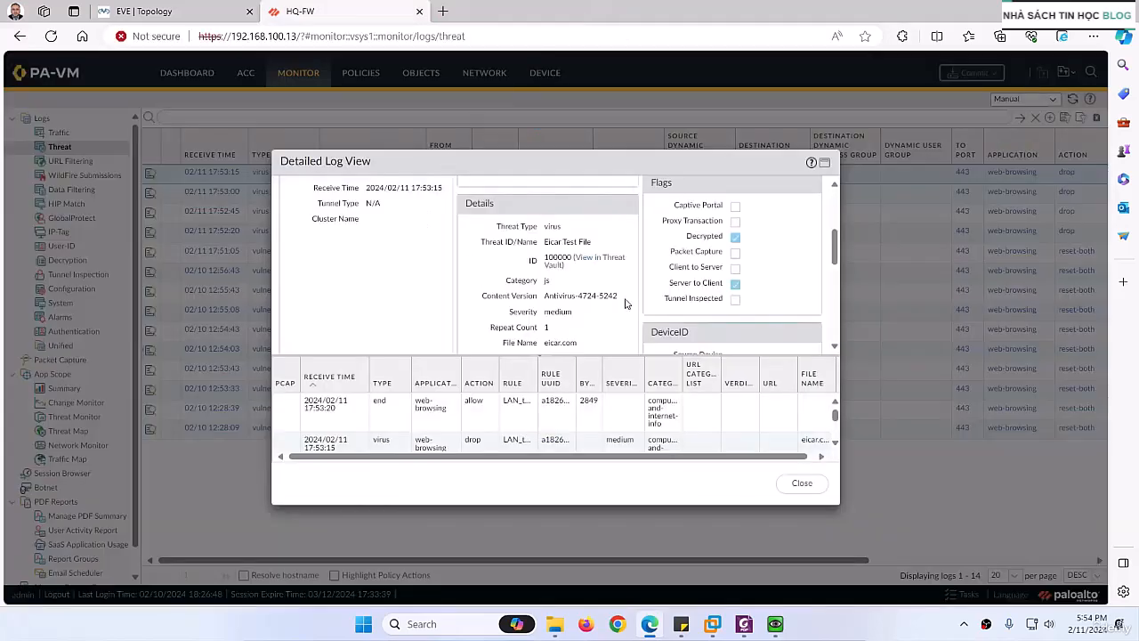
scroll(624, 304, down, 10)
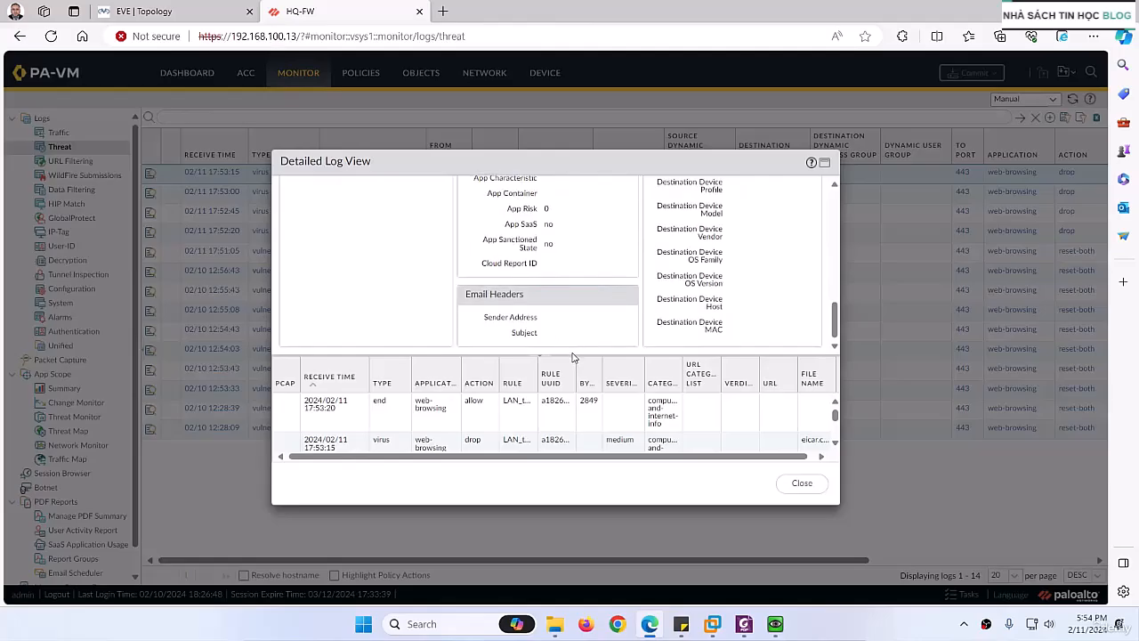
click(801, 483)
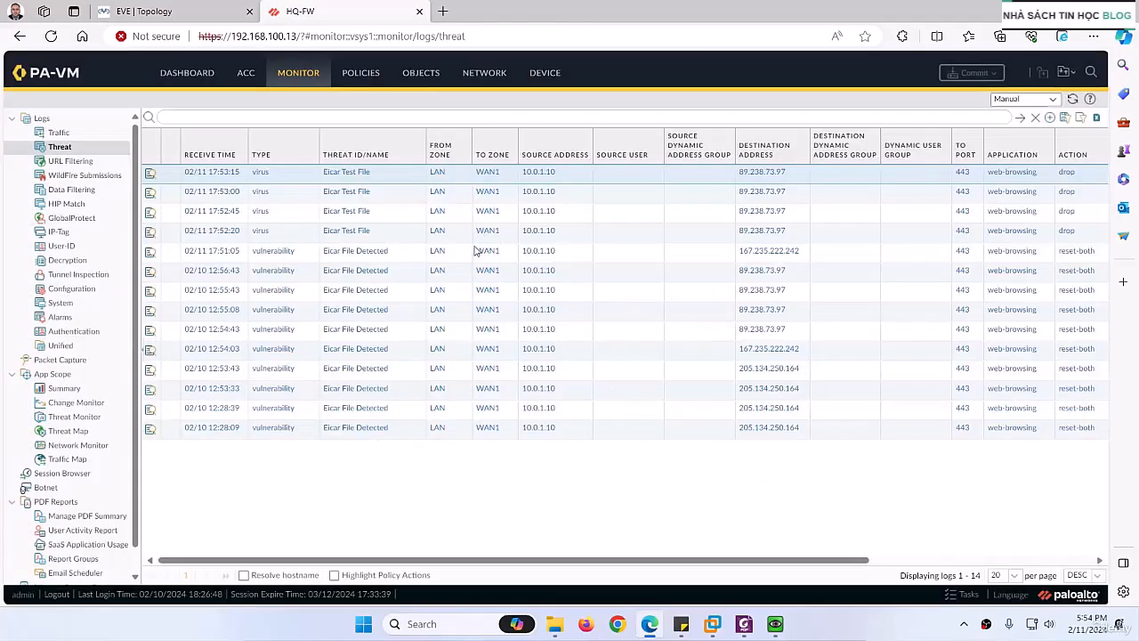
Step: Put the Eicar Test File threat name in the log filter, review the Antivirus profiles including AV-Profile, and return to the Threat log
click(346, 172)
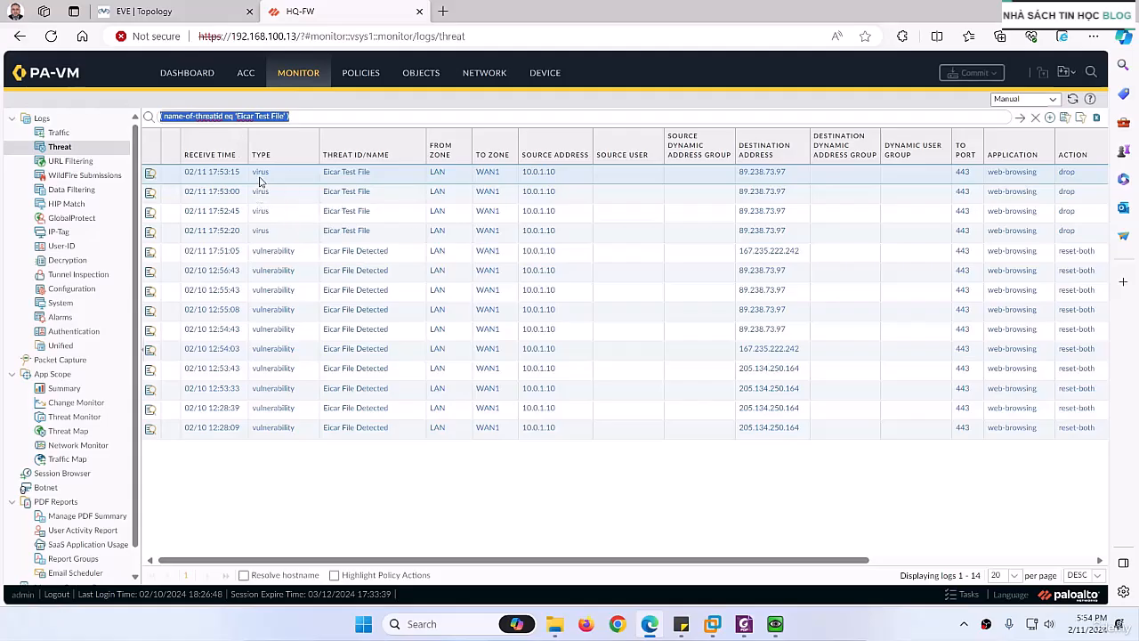
scroll(89, 267, down, 1)
click(422, 73)
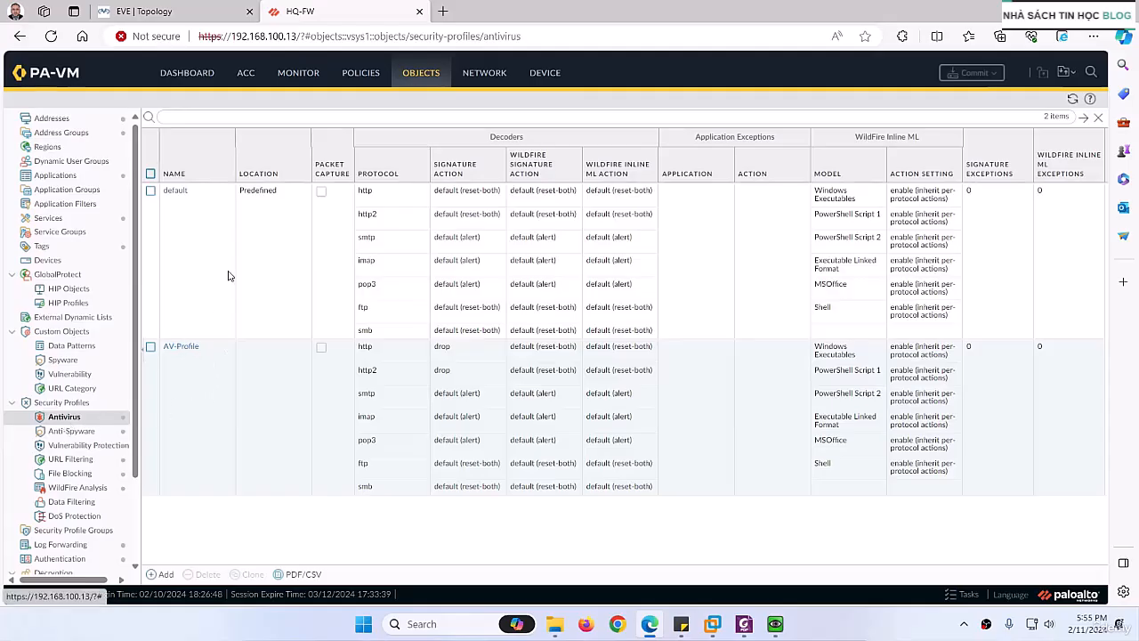
click(301, 74)
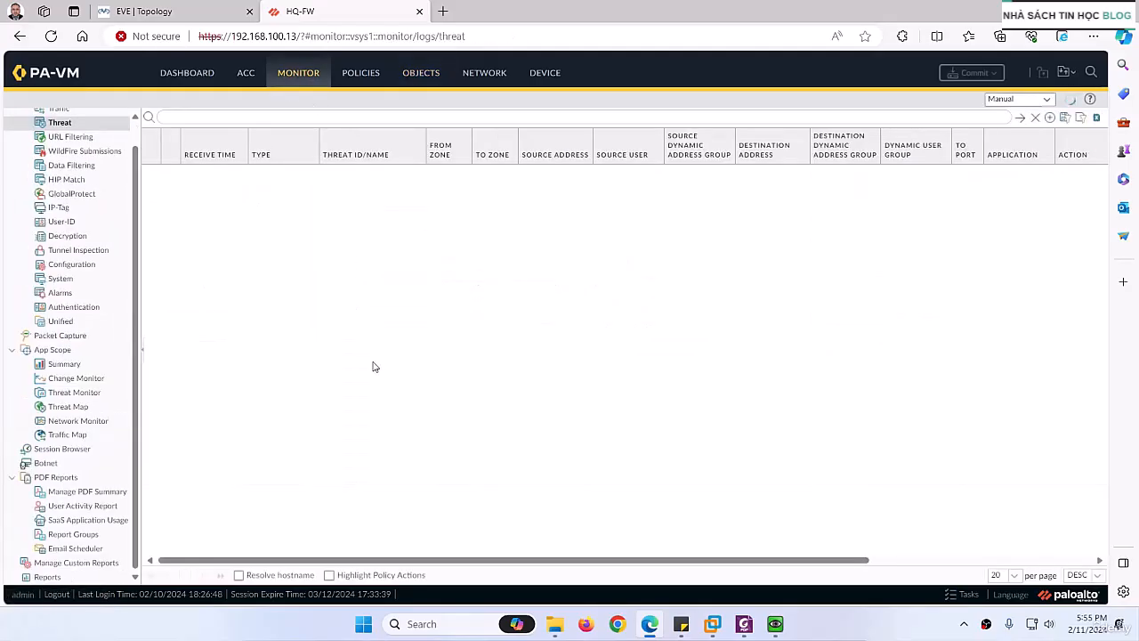
Step: Check the antivirus profile in the action settings of the LAN_to_Internet security rule and close the rule without changes
click(363, 74)
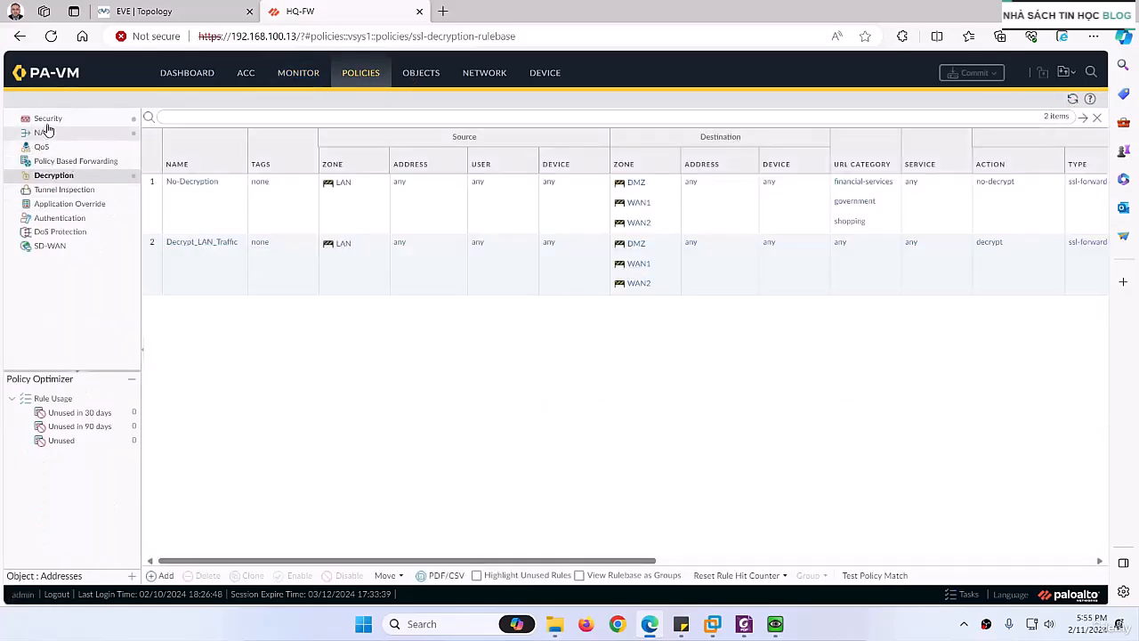
click(47, 119)
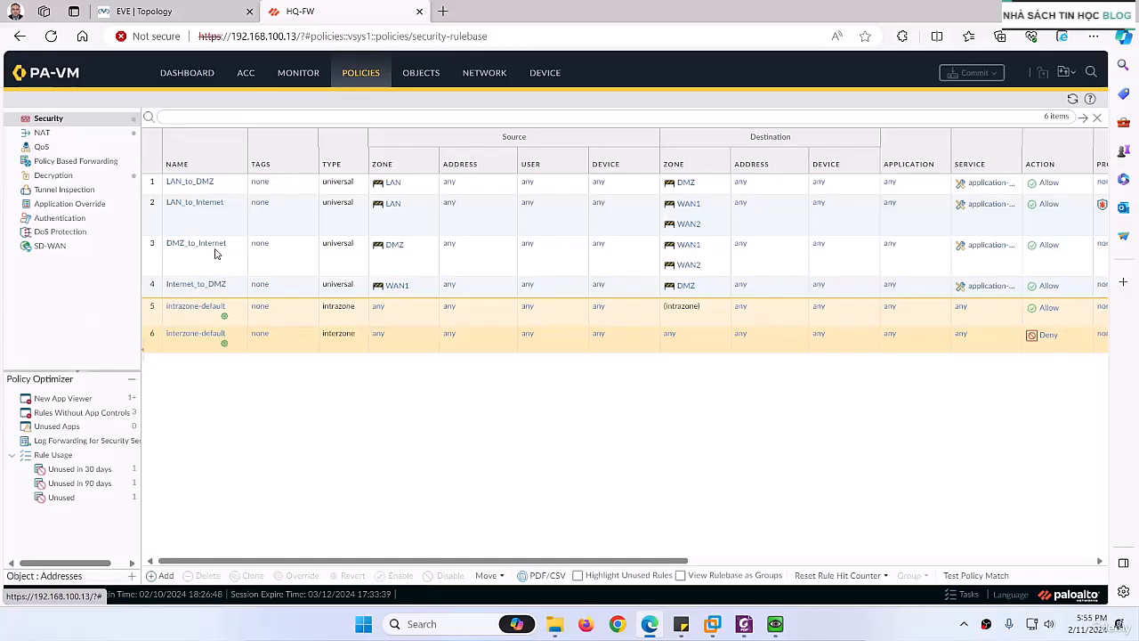
click(185, 205)
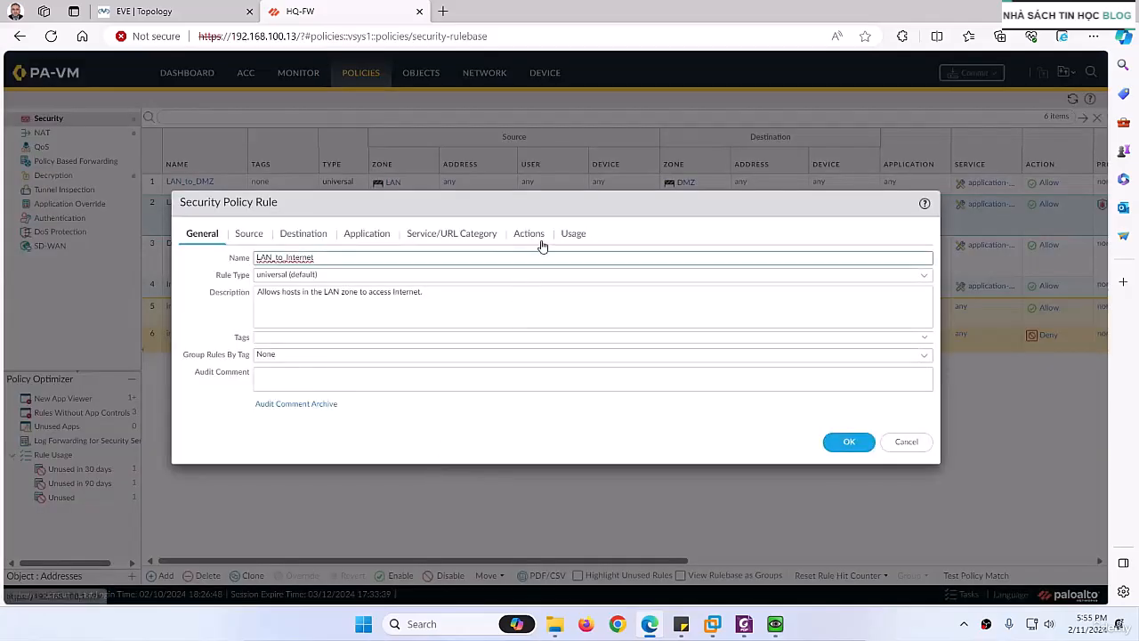
click(527, 235)
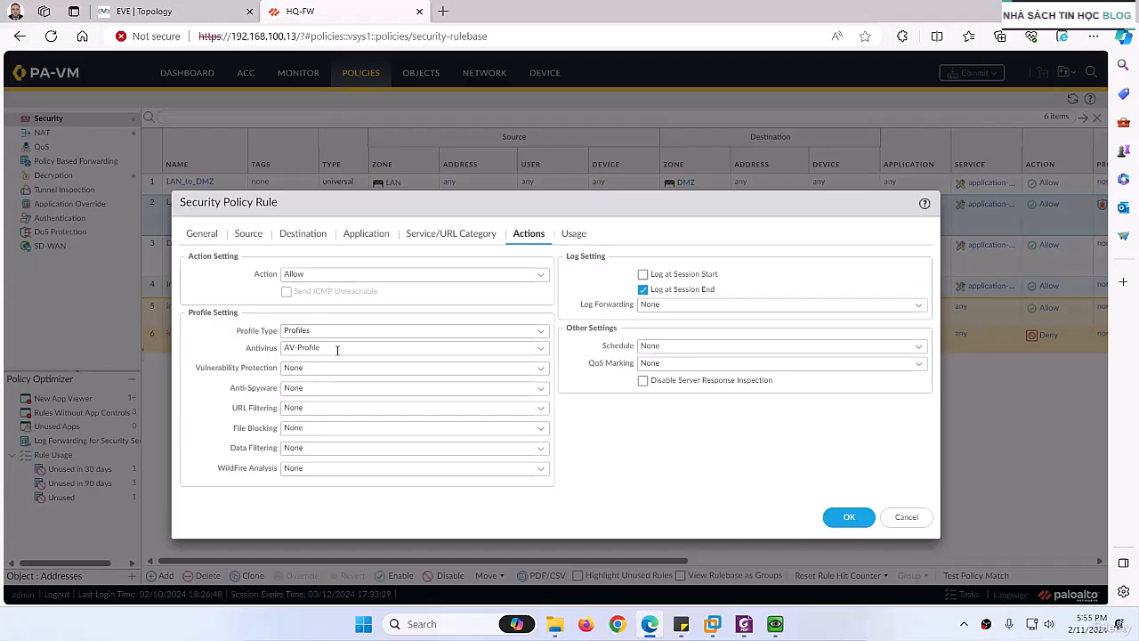
click(904, 516)
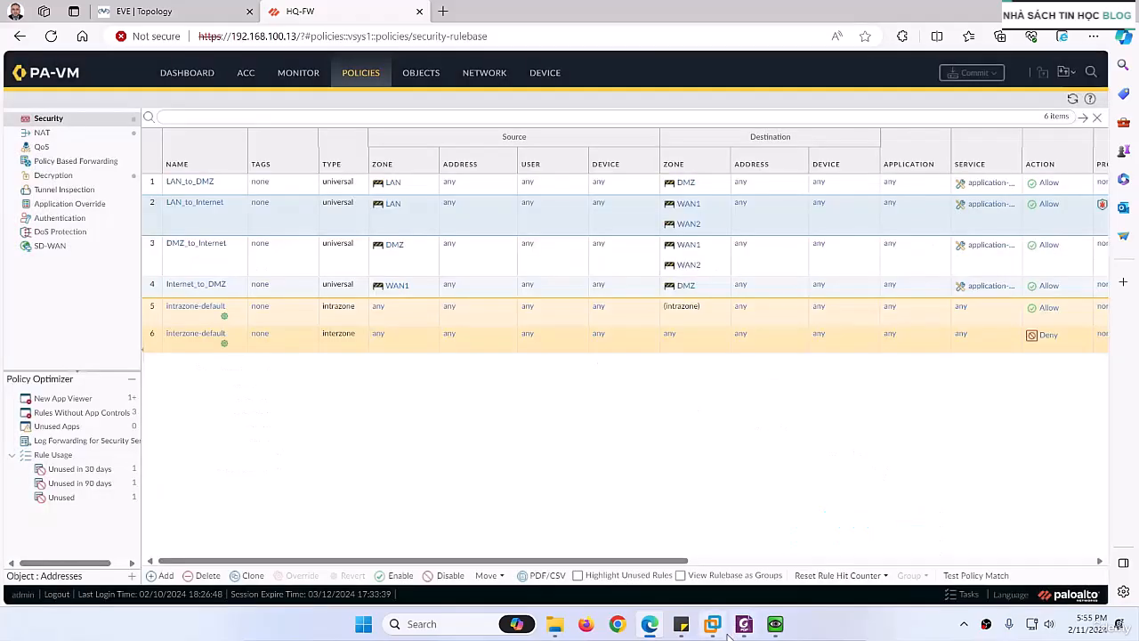
Step: Switch to the AV Lab PDF in Foxit PDF Editor and read the section on verifying threats with the CLI command show log threat
scroll(512, 341, down, 3)
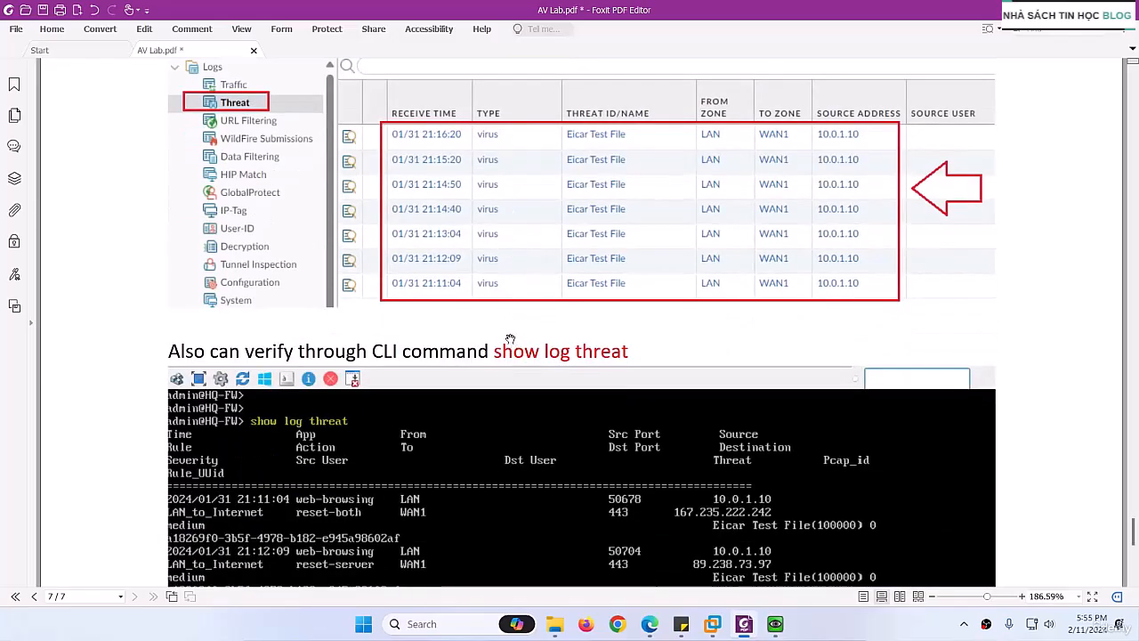
scroll(472, 243, down, 3)
scroll(443, 288, down, 1)
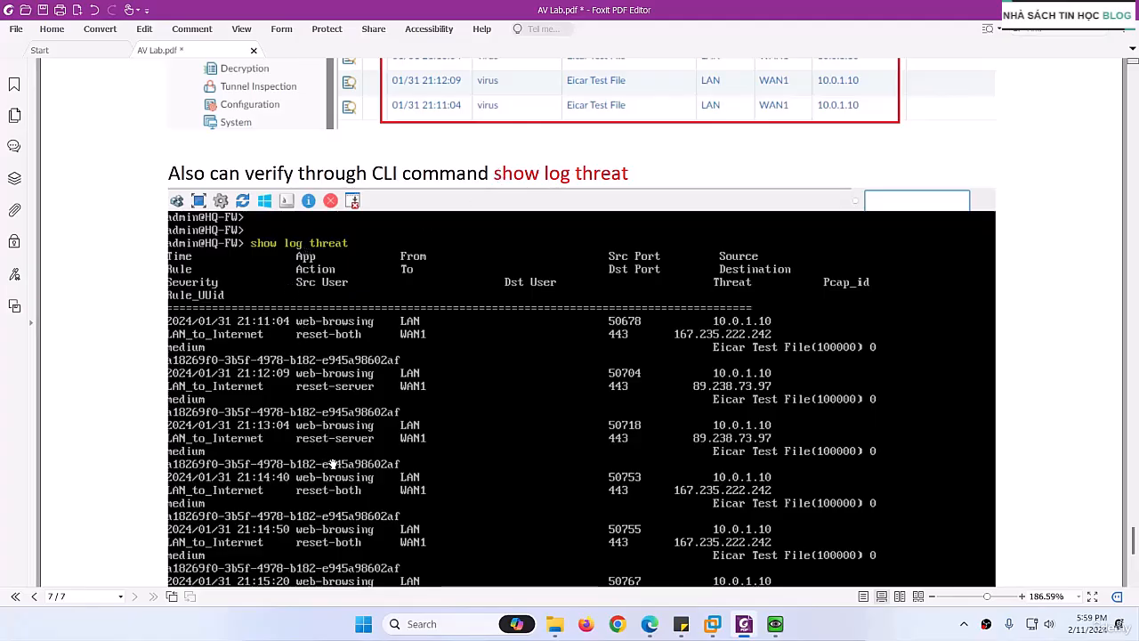
Step: Switch to the browser, check the Threat log entries on the HQ-FW firewall, and return to the AV Lab PDF
click(650, 623)
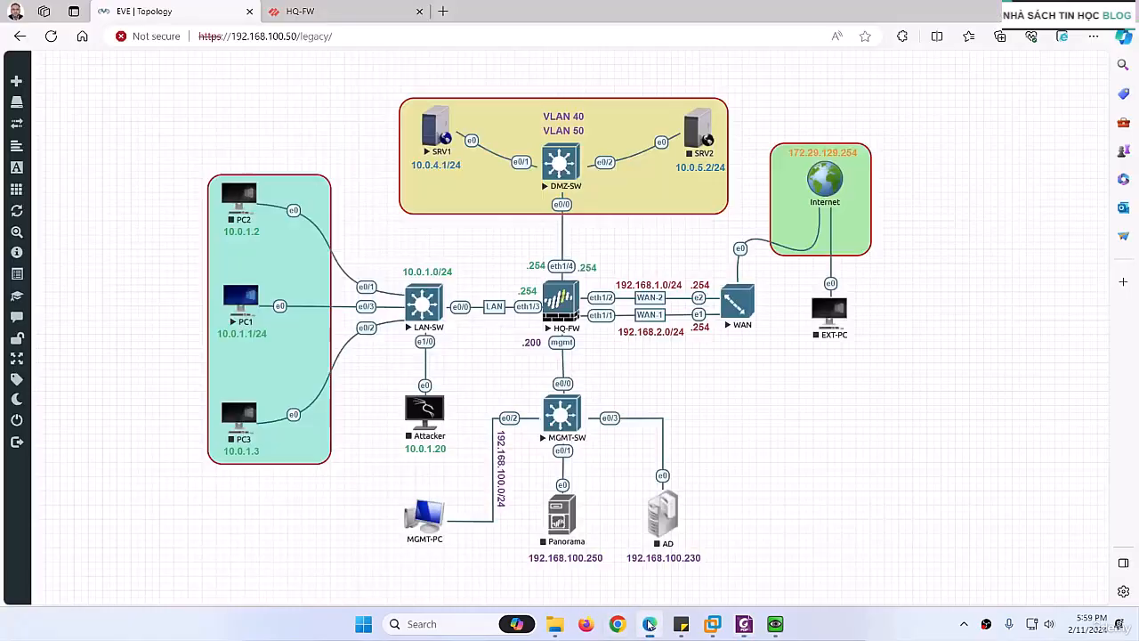
click(341, 8)
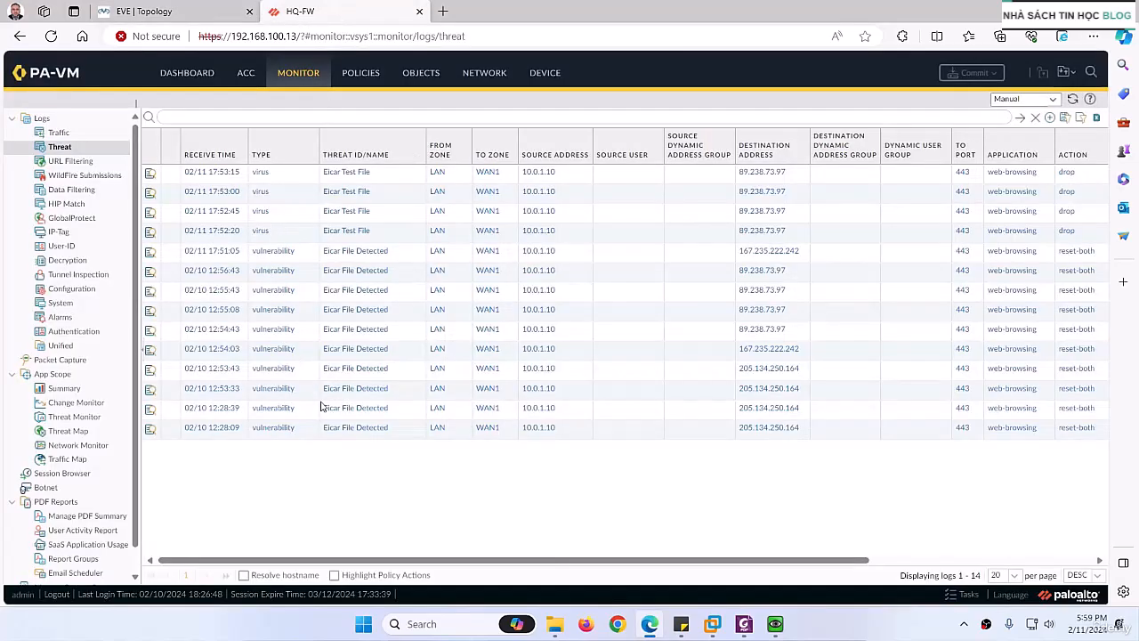
click(651, 624)
Step: Read the rest of the show log threat output and review the lab guide back to the Objects > Security Profiles > Antivirus section
scroll(521, 378, down, 5)
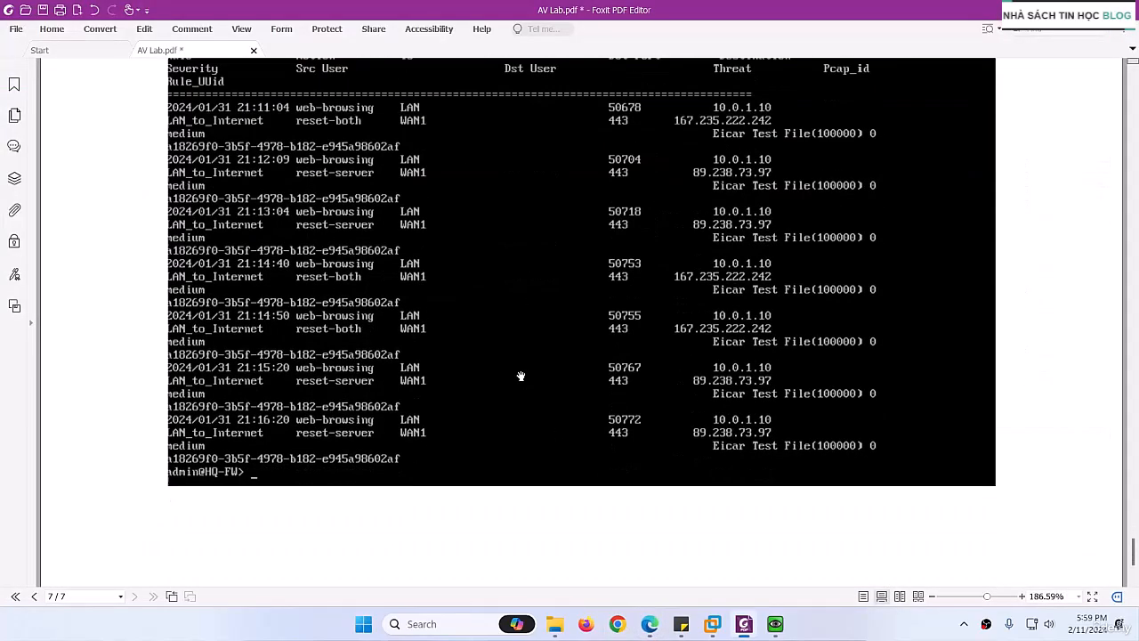
scroll(519, 381, up, 20)
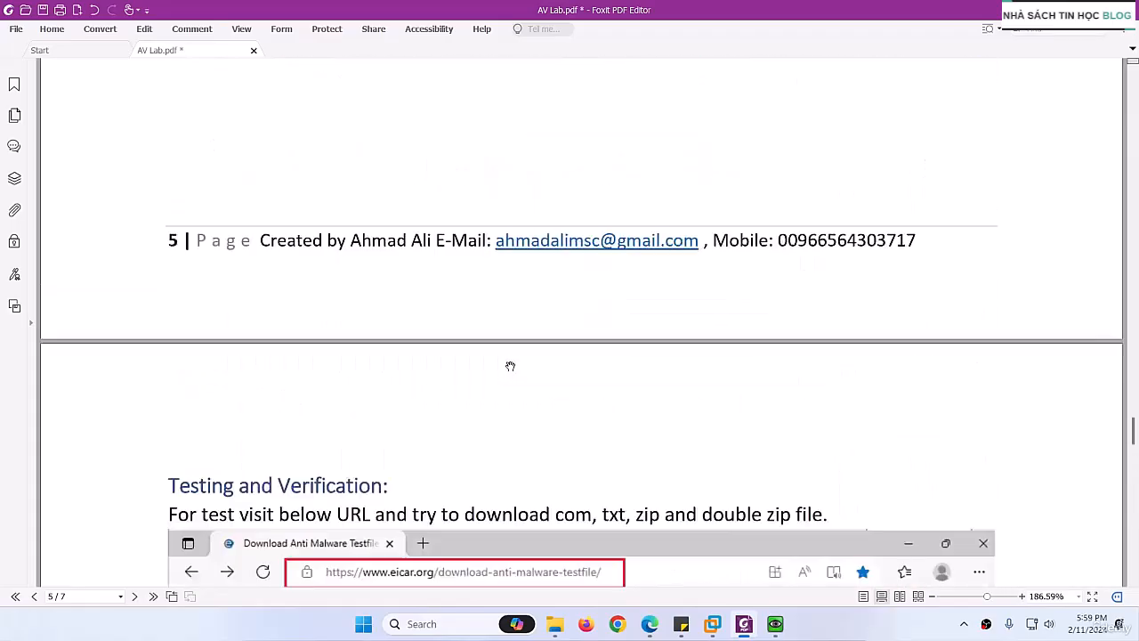
scroll(509, 366, up, 20)
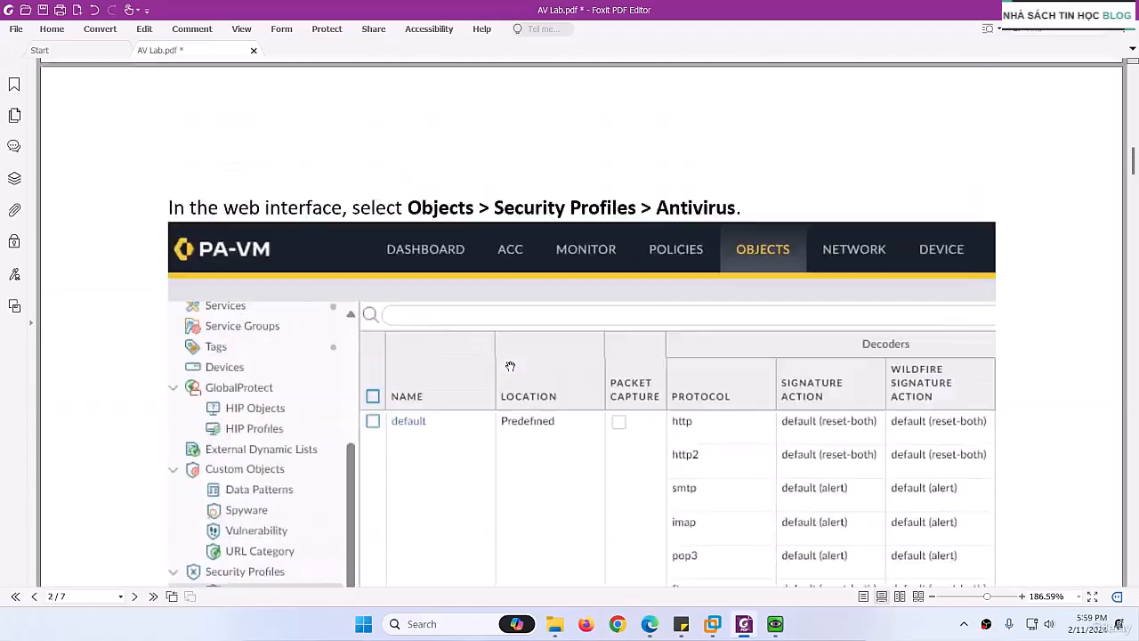